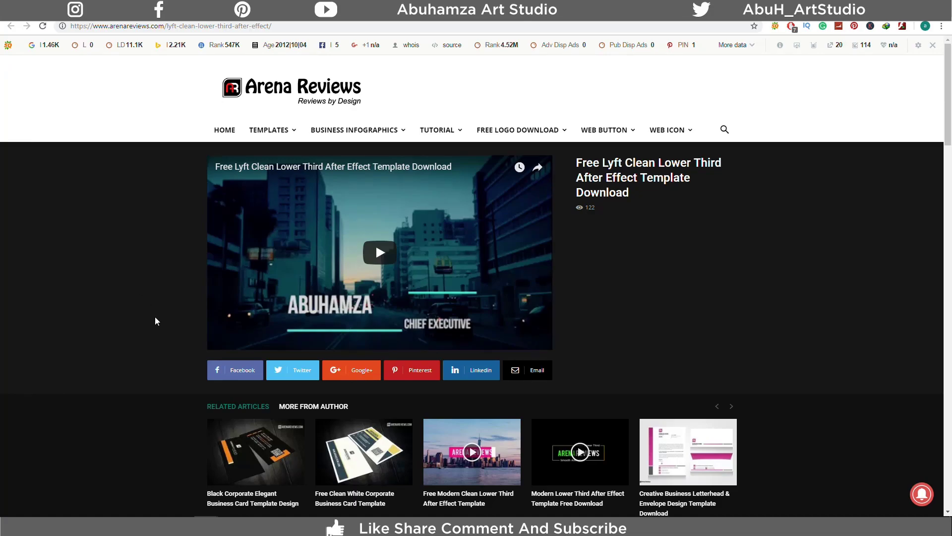
Scroll the Lyft lower-third article and follow its link to the Arena Reviews homepage, browsing its menus
{"action": "scroll", "coordinate": [123, 332], "scroll_direction": "down", "scroll_amount": 4}
{"action": "scroll", "coordinate": [124, 333], "scroll_direction": "down", "scroll_amount": 5}
{"action": "scroll", "coordinate": [126, 337], "scroll_direction": "down", "scroll_amount": 4}
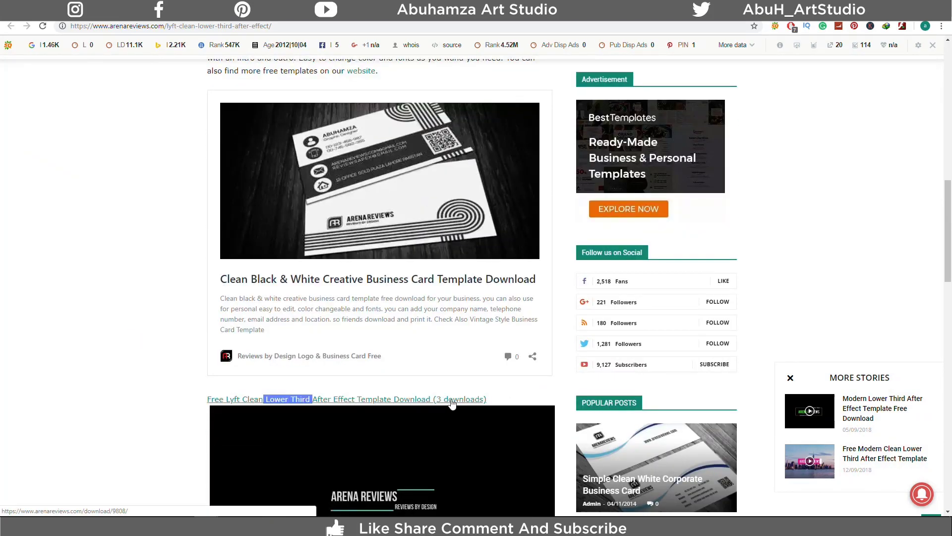
{"action": "left_click", "coordinate": [295, 403]}
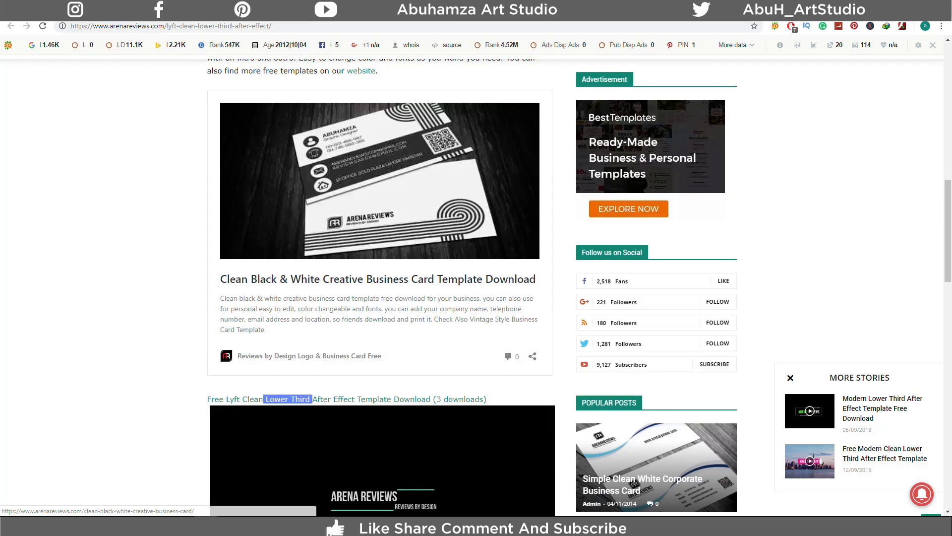
{"action": "mouse_move", "coordinate": [281, 130]}
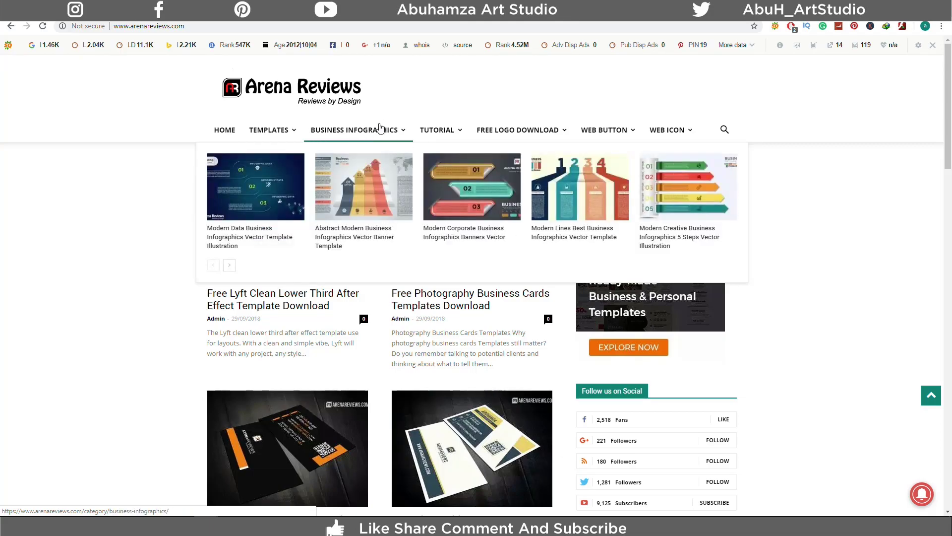
{"action": "mouse_move", "coordinate": [461, 132]}
{"action": "mouse_move", "coordinate": [524, 133]}
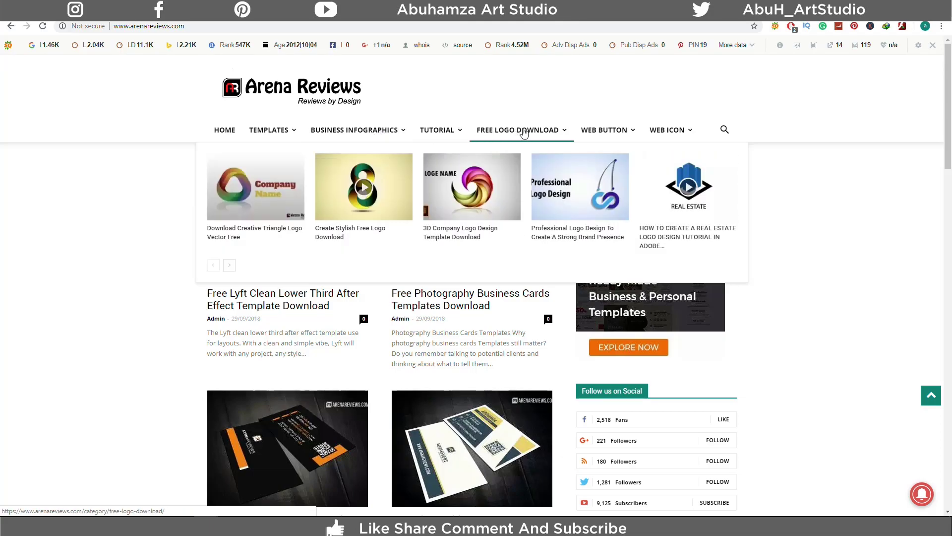
{"action": "mouse_move", "coordinate": [619, 132]}
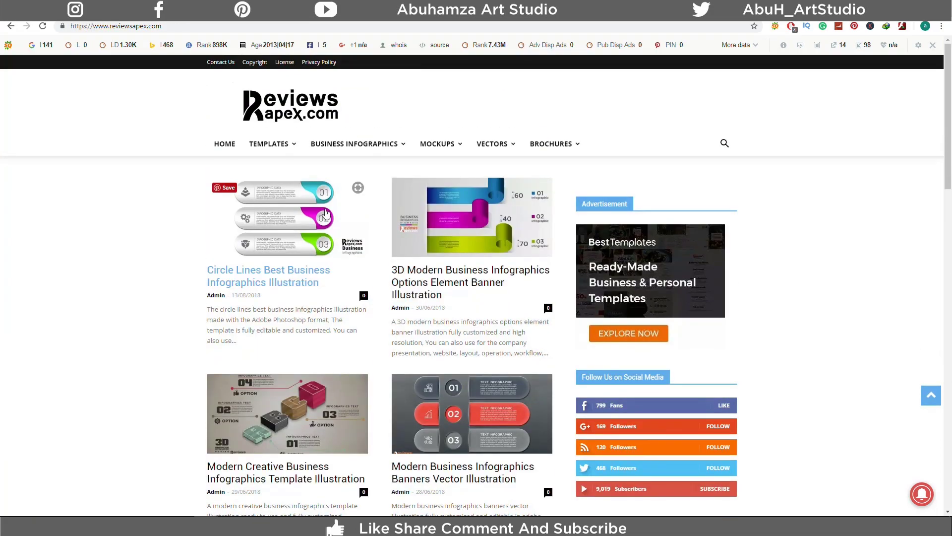
{"action": "mouse_move", "coordinate": [310, 148]}
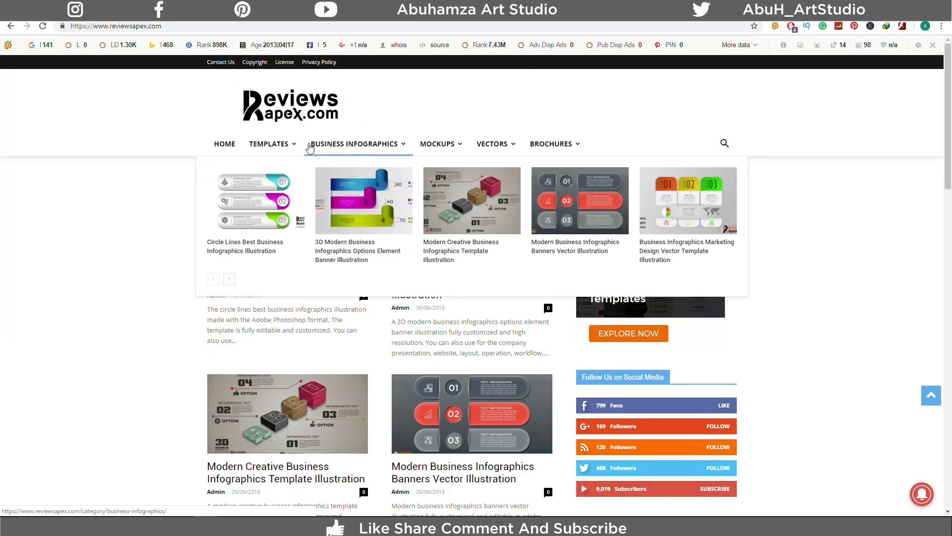
{"action": "mouse_move", "coordinate": [438, 145]}
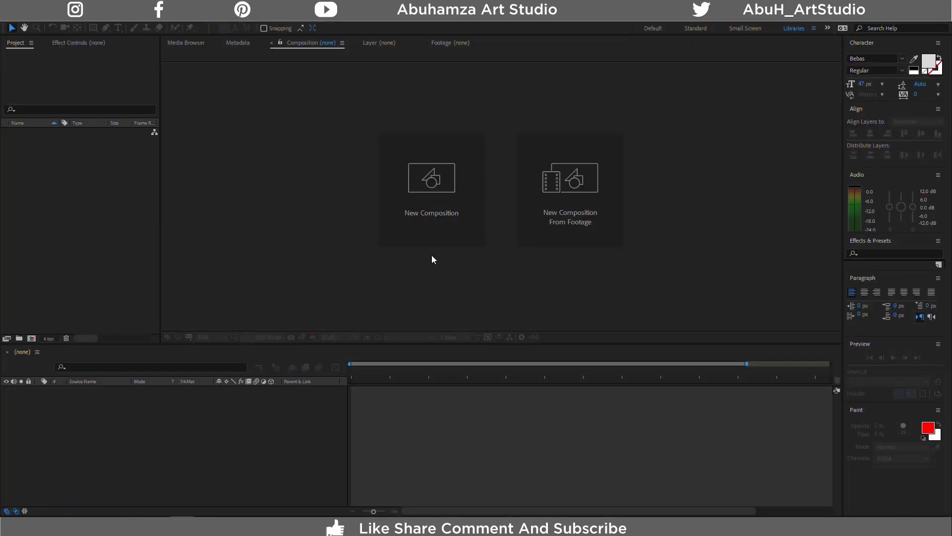
Create a composition named 'Lower Third' at 1920×1080, 60 fps, 0:00:06:00 long
{"action": "left_click", "coordinate": [439, 176]}
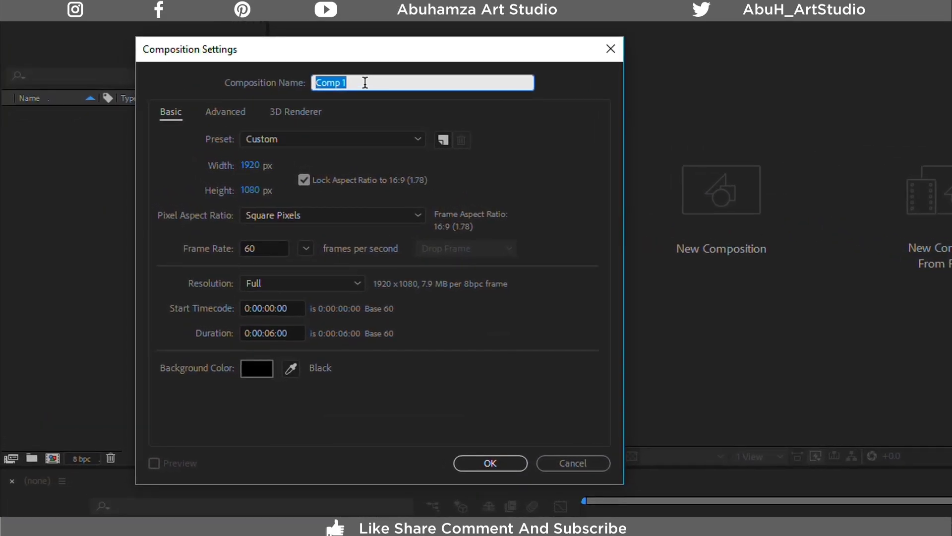
{"action": "type", "text": "Lower Third"}
{"action": "left_click", "coordinate": [258, 247]}
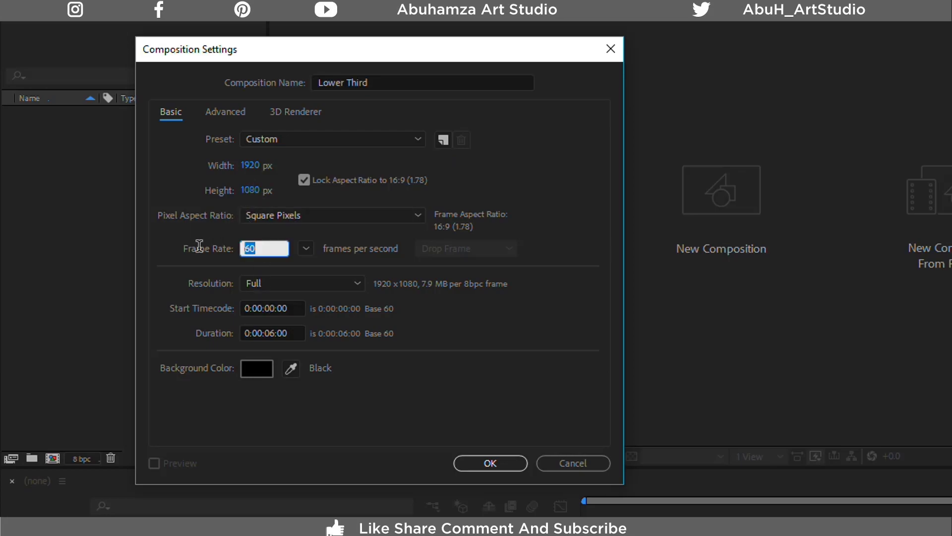
{"action": "left_click", "coordinate": [265, 333]}
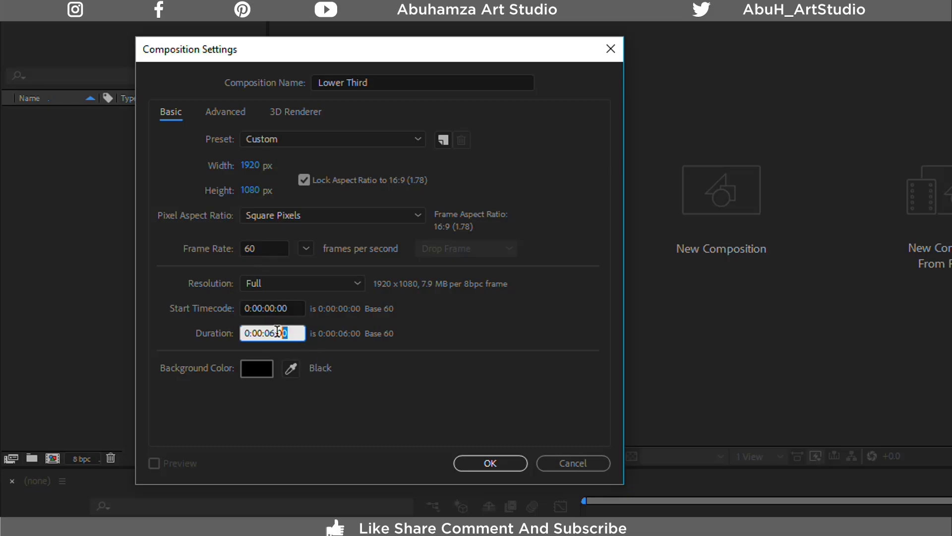
{"action": "left_click", "coordinate": [499, 464]}
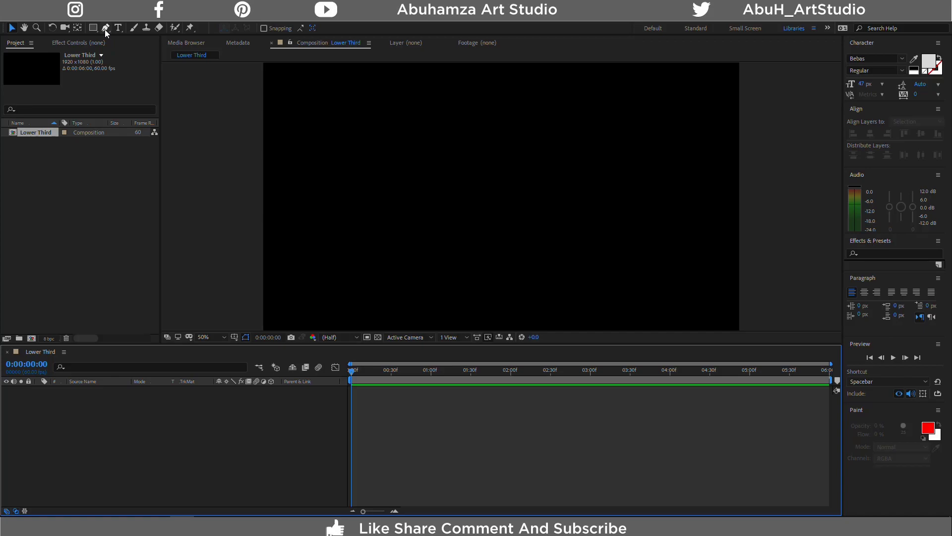
Draw a horizontal straight line across the composition with the Pen tool
{"action": "left_click", "coordinate": [105, 28]}
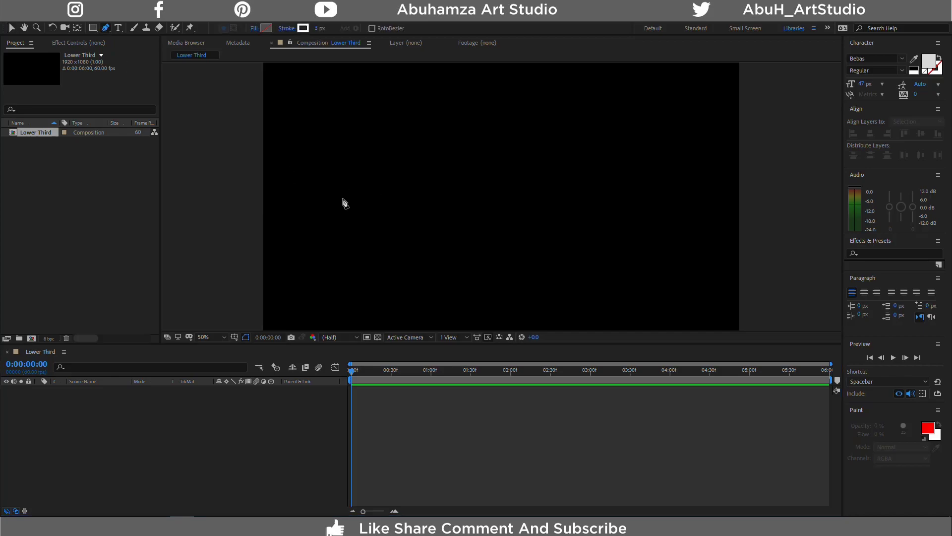
{"action": "left_click", "coordinate": [399, 185]}
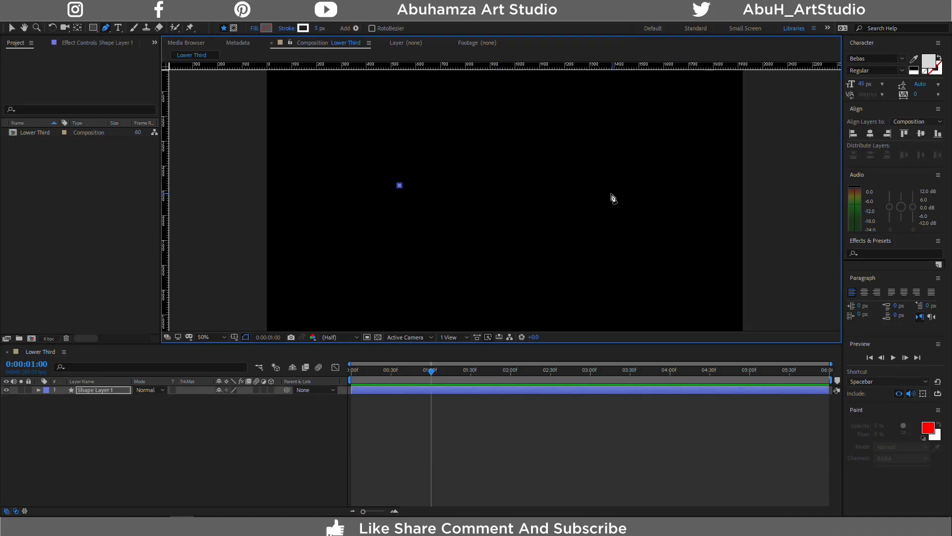
{"action": "left_click", "coordinate": [632, 185]}
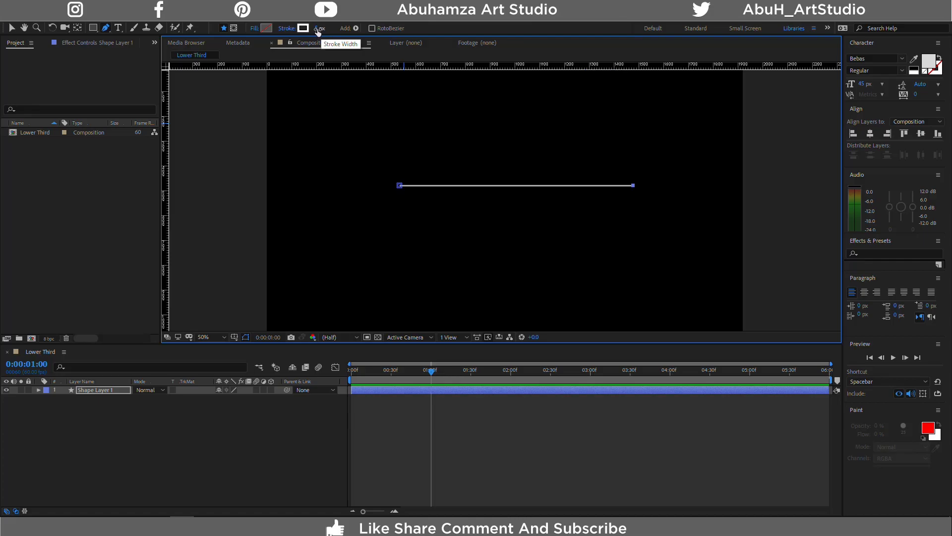
Set the line's stroke colour to teal 00FFDE
{"action": "left_click", "coordinate": [302, 30]}
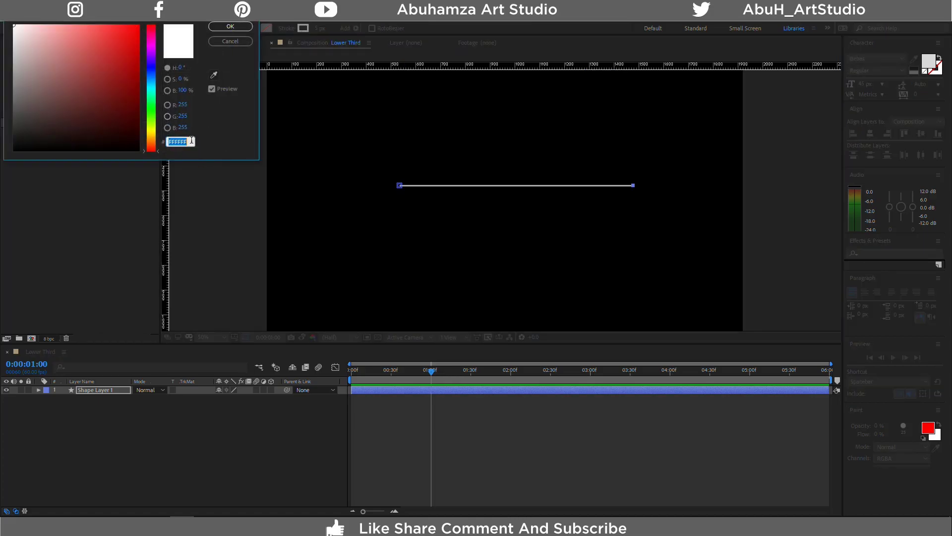
{"action": "type", "text": "00FF"}
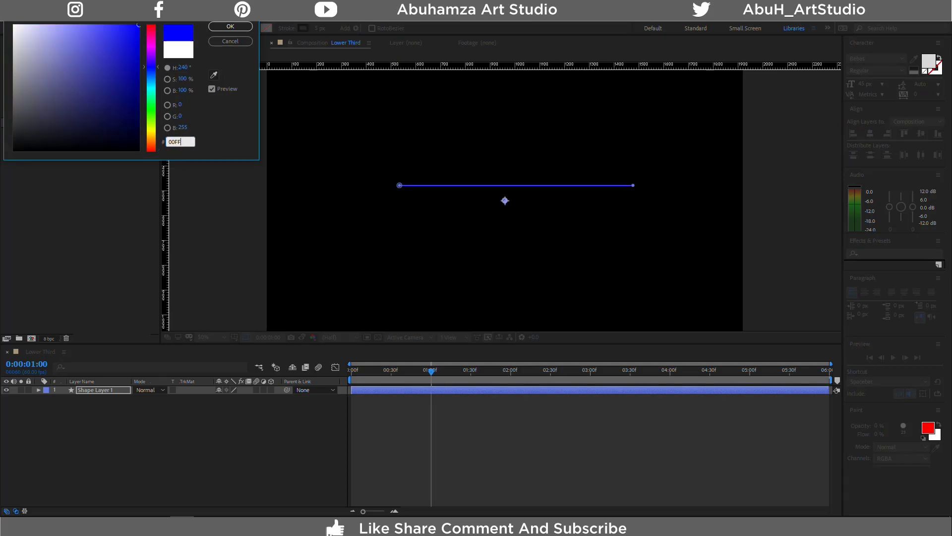
{"action": "type", "text": "DE"}
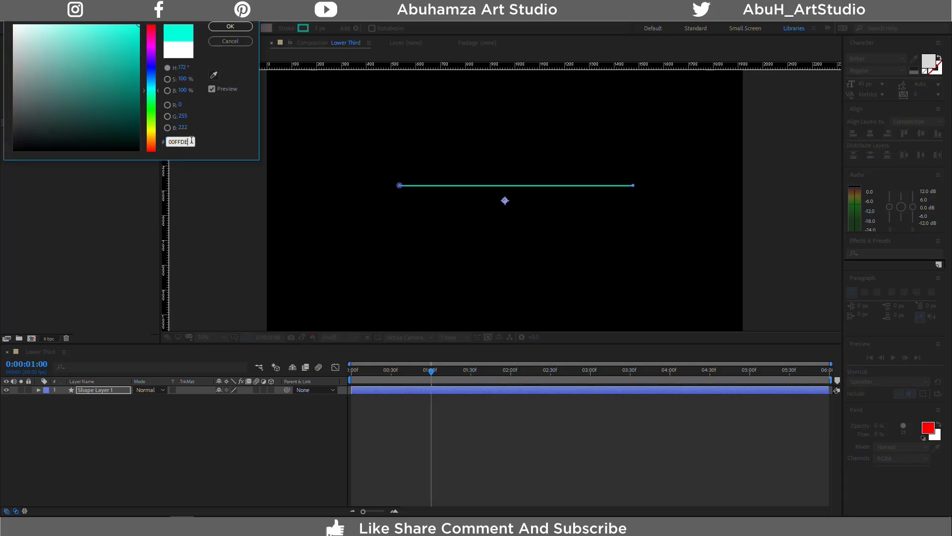
{"action": "key", "text": "Return"}
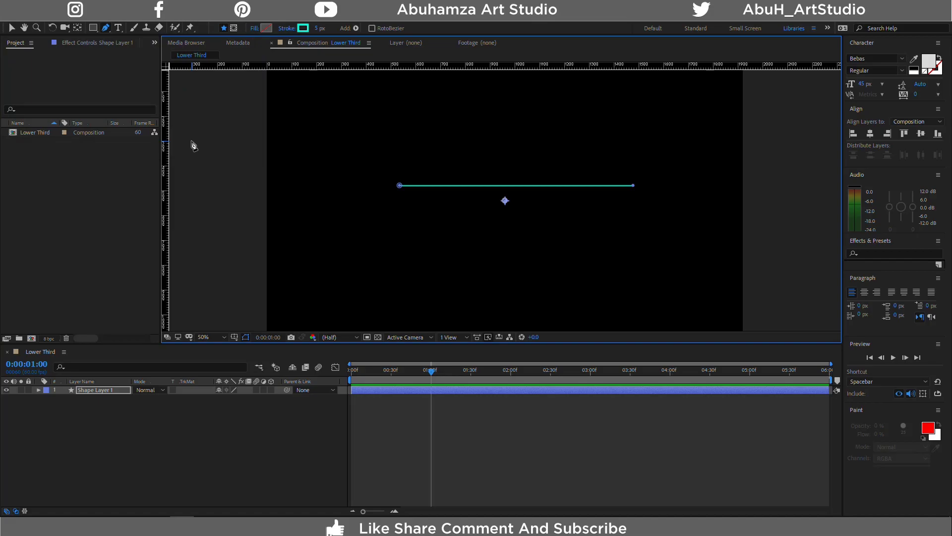
{"action": "left_click", "coordinate": [38, 391]}
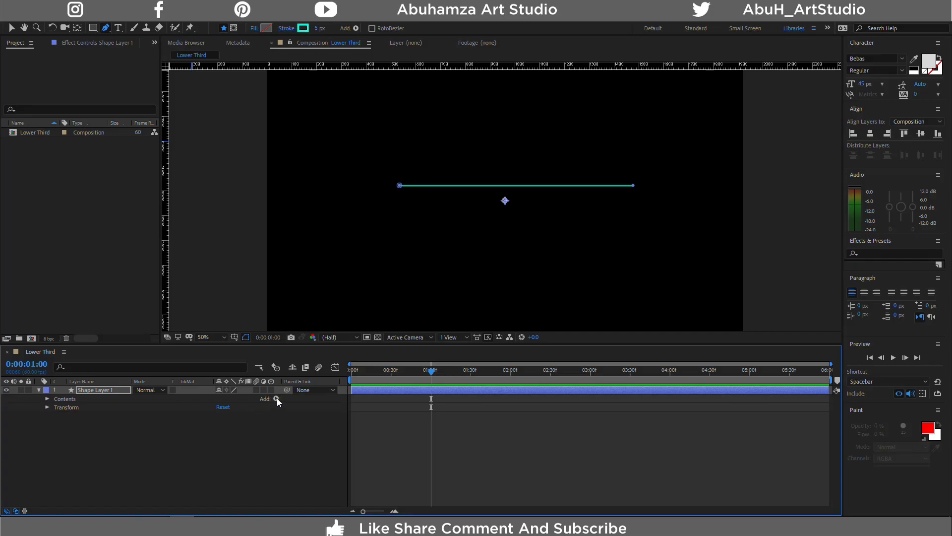
Add Trim Paths and keyframe Start 0% and End 0% at the first frame
{"action": "left_click", "coordinate": [276, 398]}
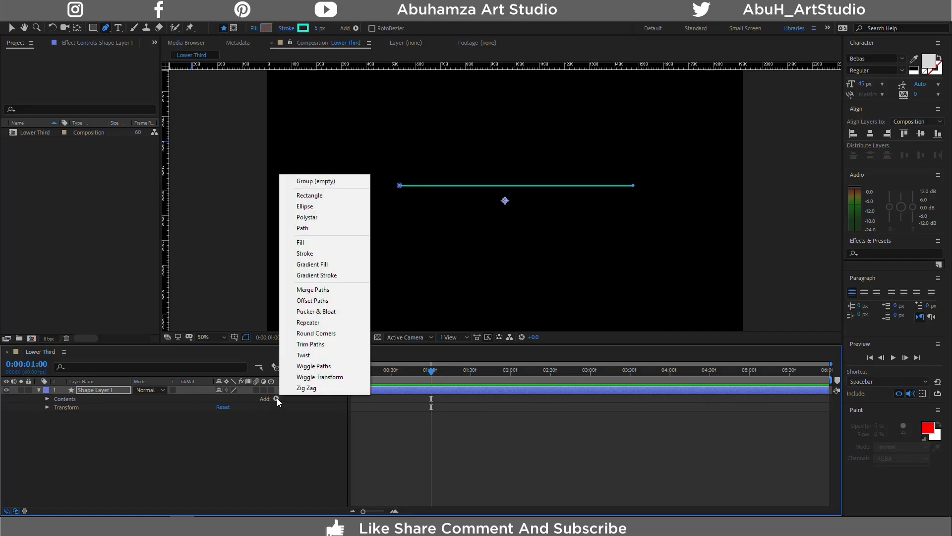
{"action": "left_click", "coordinate": [310, 343]}
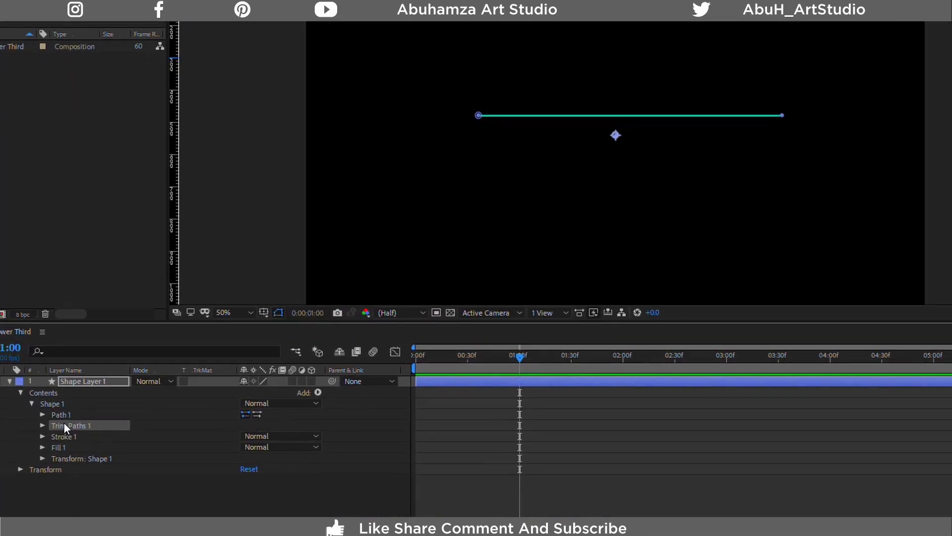
{"action": "left_click", "coordinate": [41, 425]}
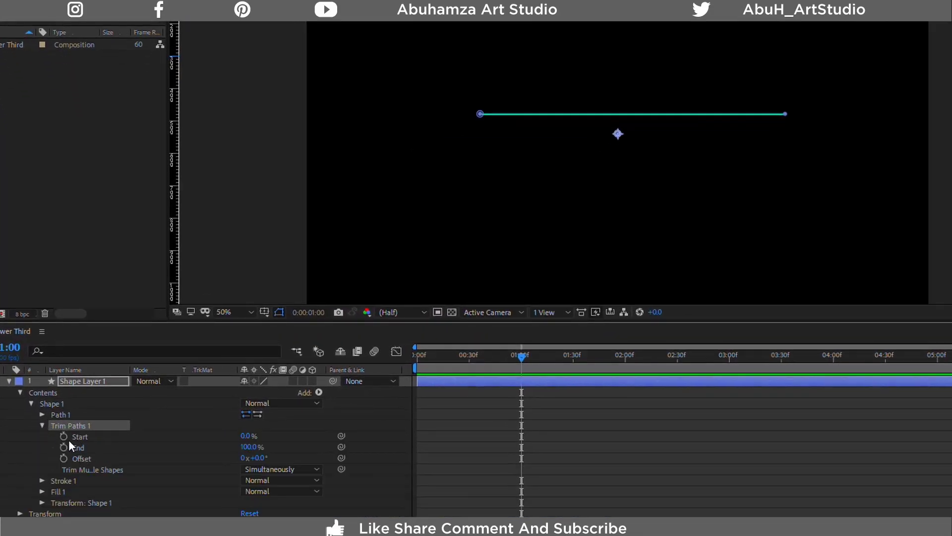
{"action": "left_click_drag", "start_coordinate": [522, 359], "coordinate": [417, 355]}
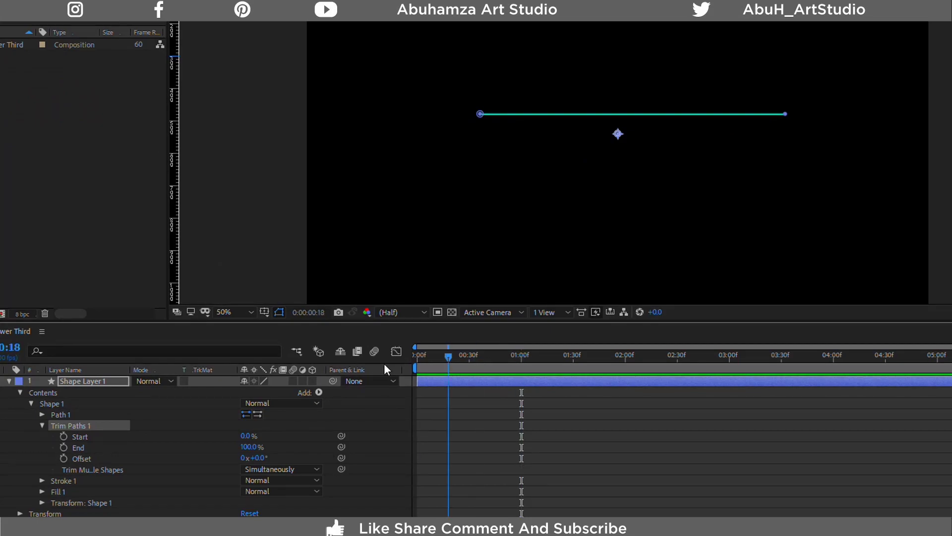
{"action": "left_click", "coordinate": [61, 436]}
{"action": "left_click", "coordinate": [64, 447]}
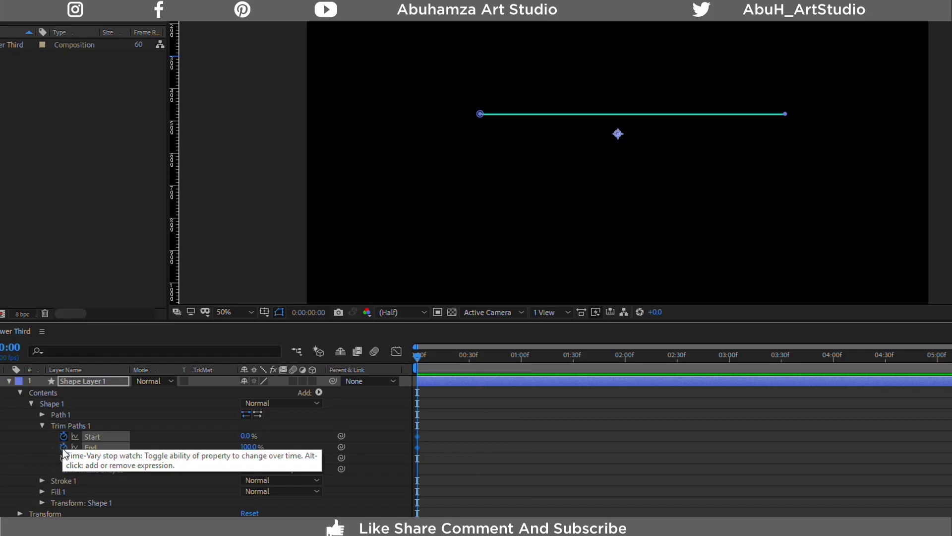
{"action": "left_click", "coordinate": [251, 447]}
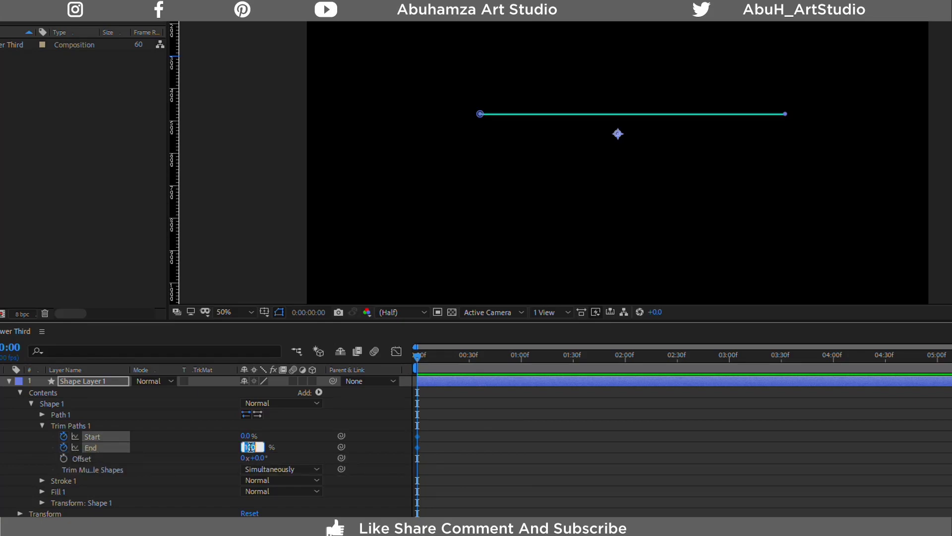
{"action": "type", "text": "00"}
{"action": "key", "text": "Return"}
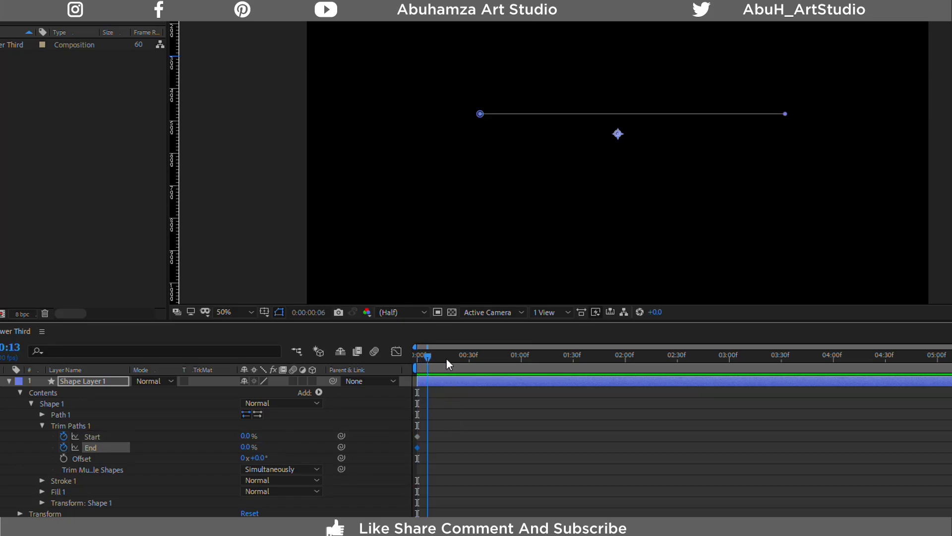
Keyframe Trim Paths End to 100% at 00:30f
{"action": "left_click_drag", "start_coordinate": [417, 357], "coordinate": [468, 358]}
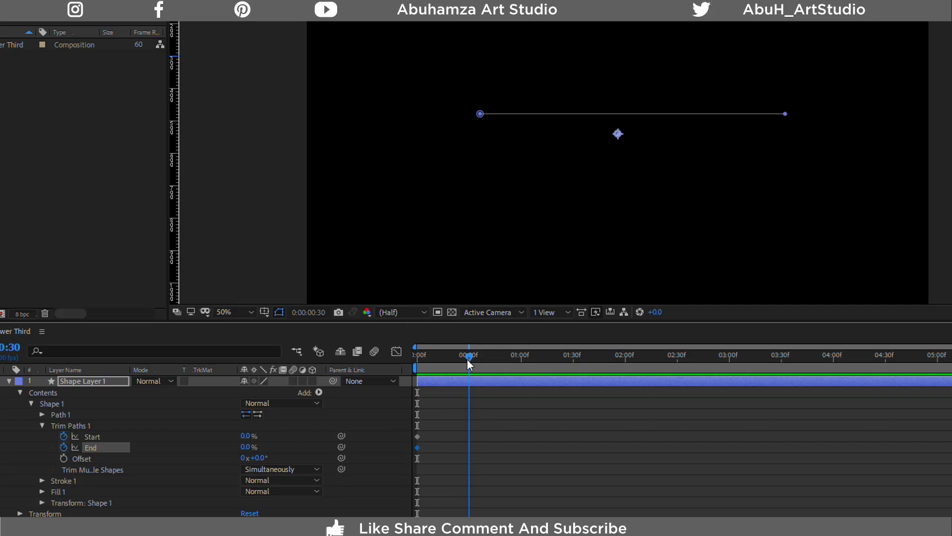
{"action": "left_click", "coordinate": [248, 446]}
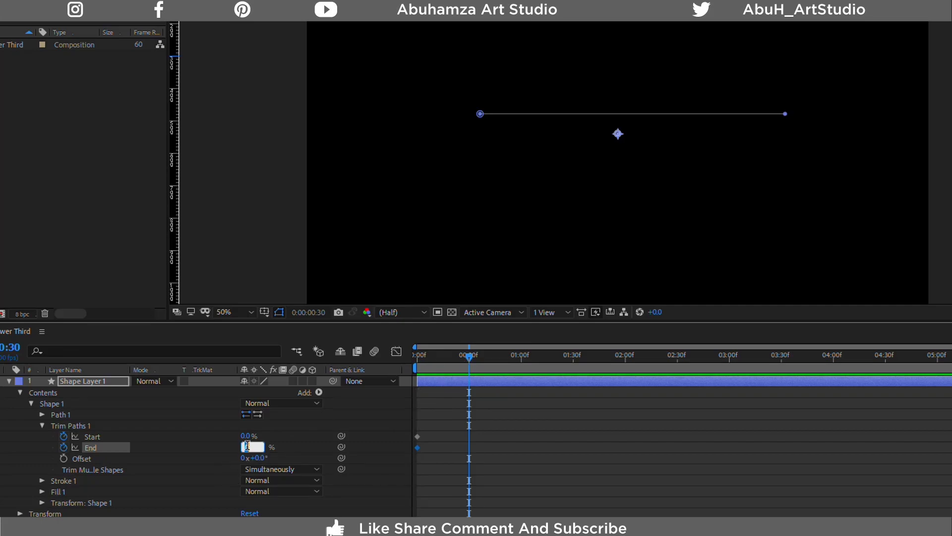
{"action": "type", "text": "100"}
{"action": "key", "text": "Return"}
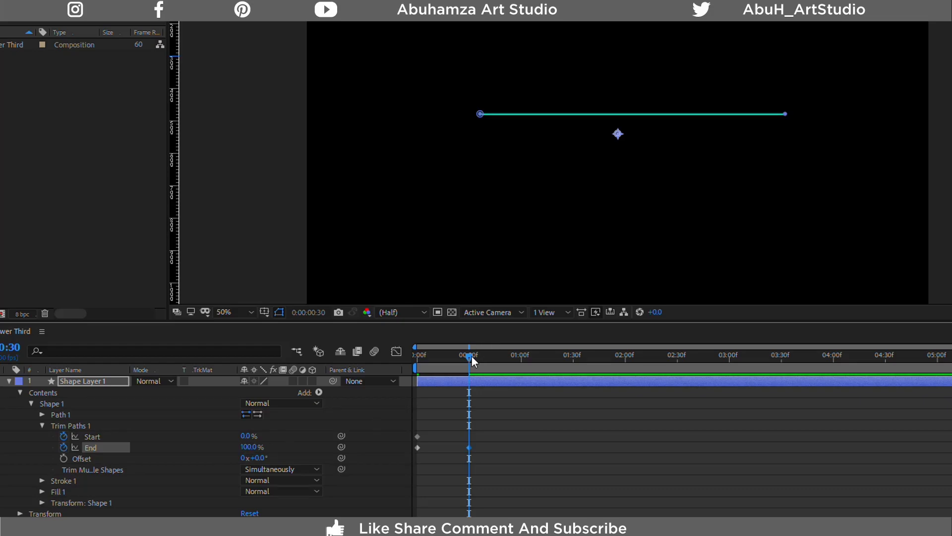
Keyframe Trim Paths Start to 65% at 01:00f
{"action": "left_click_drag", "start_coordinate": [469, 355], "coordinate": [522, 354]}
{"action": "left_click", "coordinate": [528, 394]}
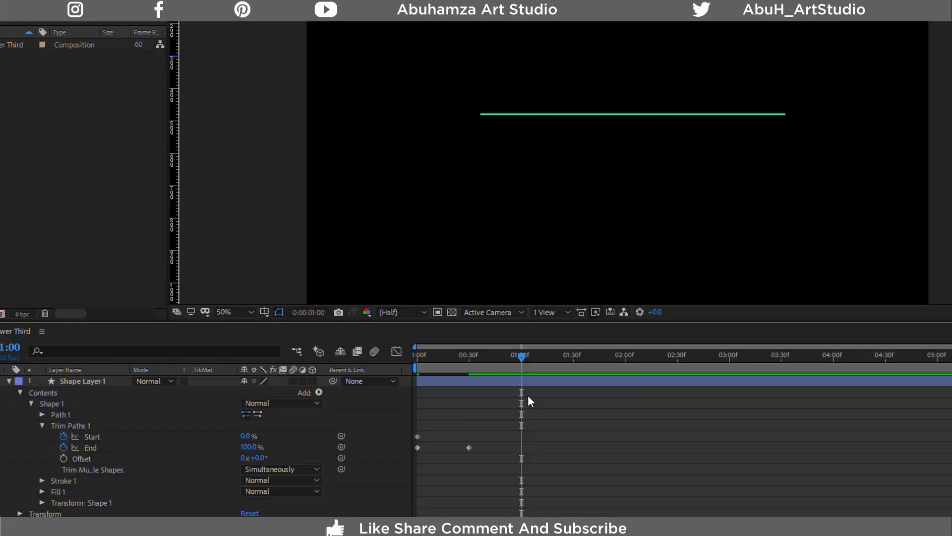
{"action": "left_click", "coordinate": [246, 437]}
{"action": "type", "text": "65"}
{"action": "key", "text": "Return"}
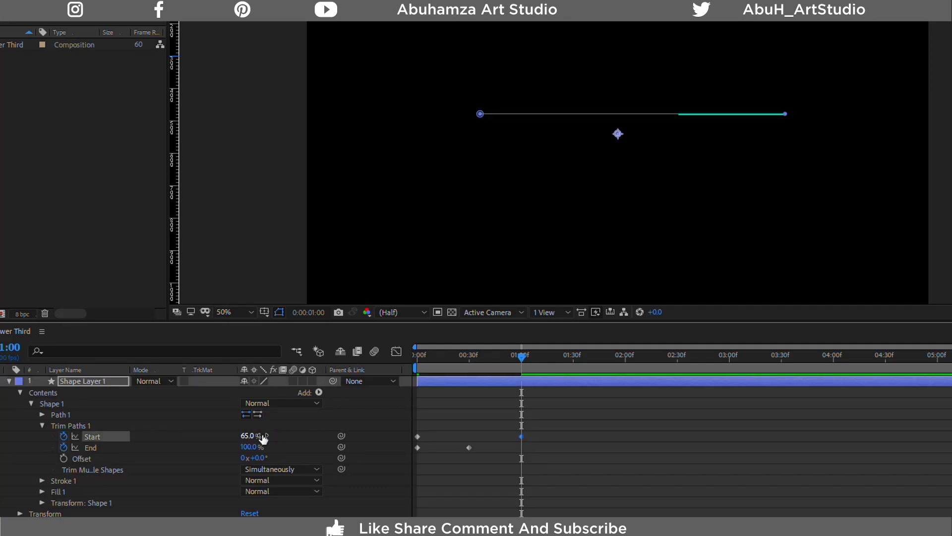
{"action": "left_click_drag", "start_coordinate": [563, 412], "coordinate": [402, 484]}
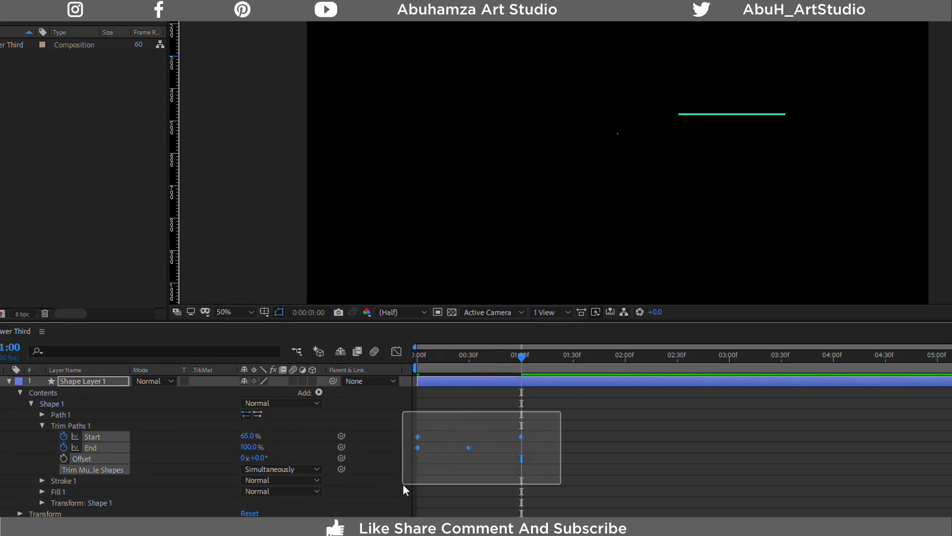
Apply Easy Ease to the trim keyframes and pull the Graph Editor influence for a fast start
{"action": "right_click", "coordinate": [416, 445]}
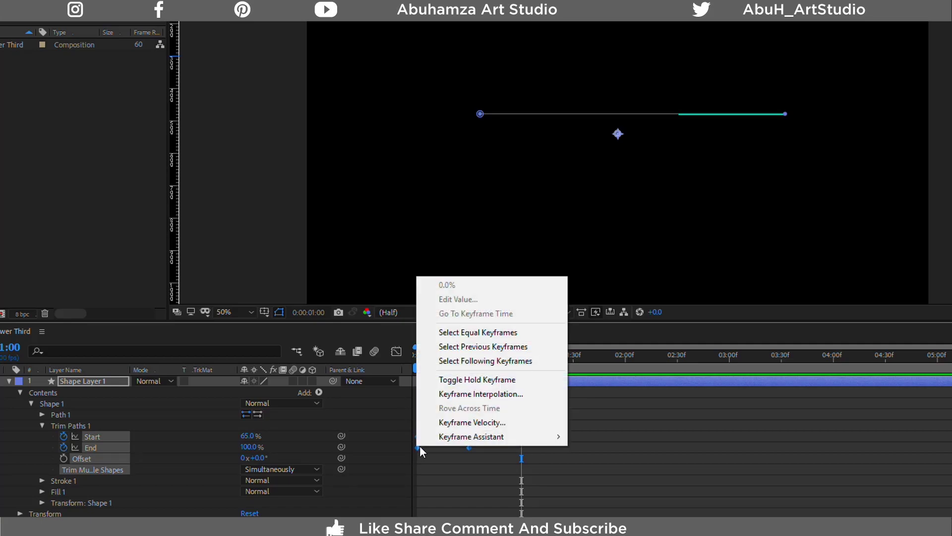
{"action": "mouse_move", "coordinate": [451, 439]}
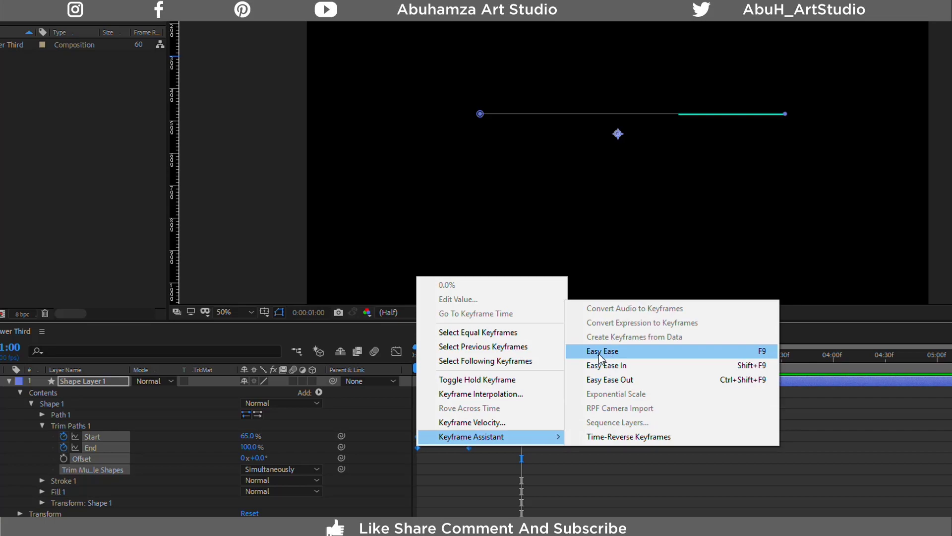
{"action": "left_click", "coordinate": [764, 351]}
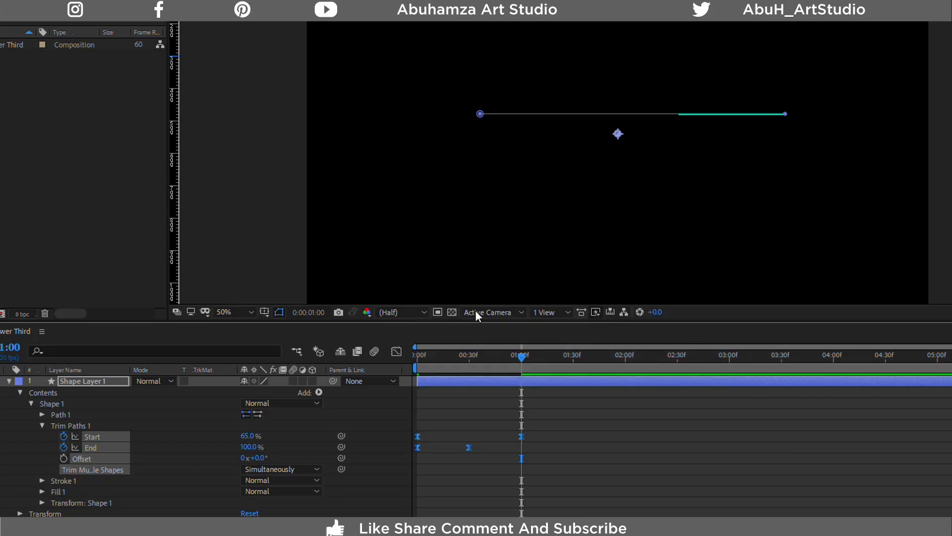
{"action": "left_click", "coordinate": [397, 353]}
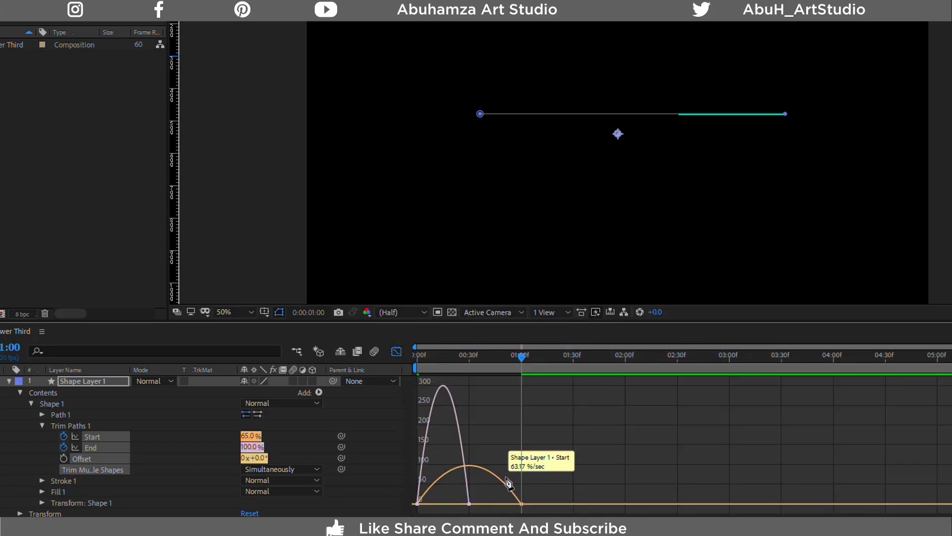
{"action": "left_click_drag", "start_coordinate": [581, 479], "coordinate": [410, 515]}
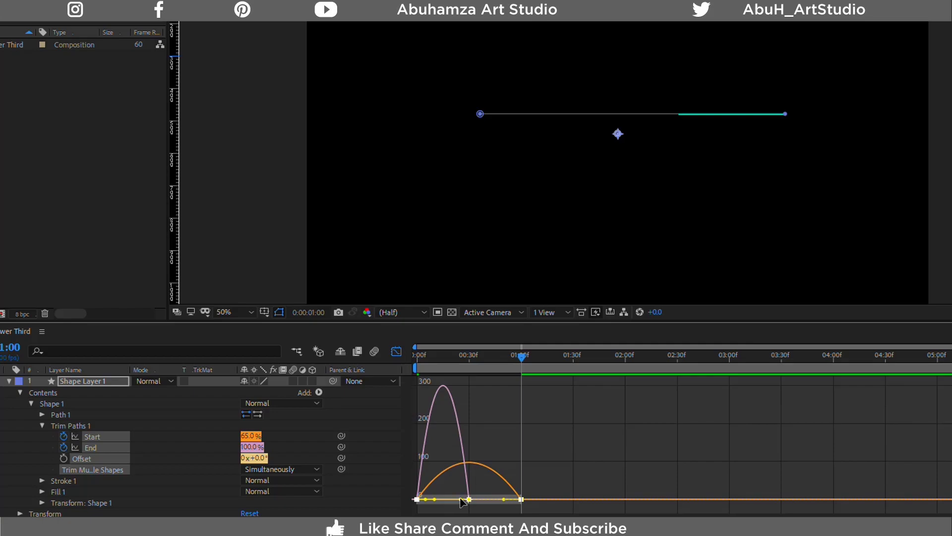
{"action": "left_click_drag", "start_coordinate": [460, 498], "coordinate": [382, 499]}
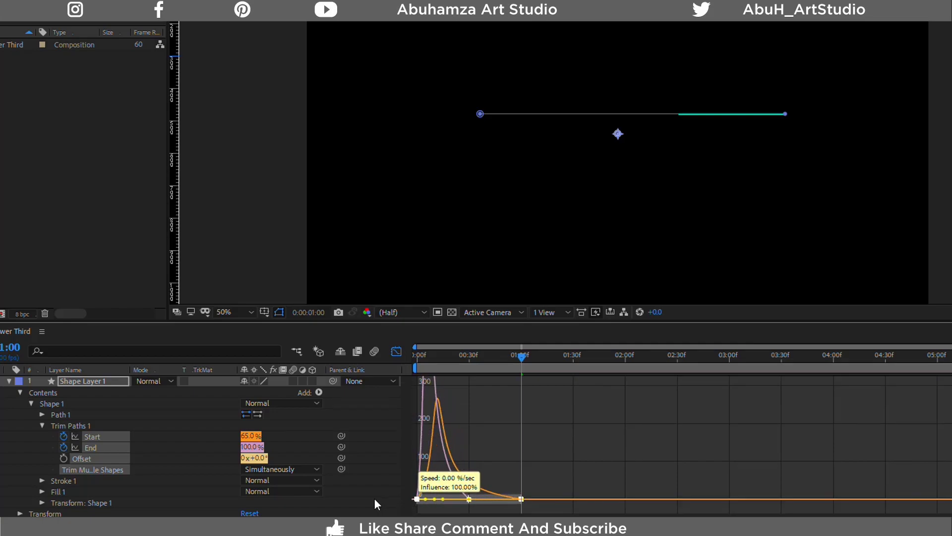
{"action": "left_click", "coordinate": [397, 352]}
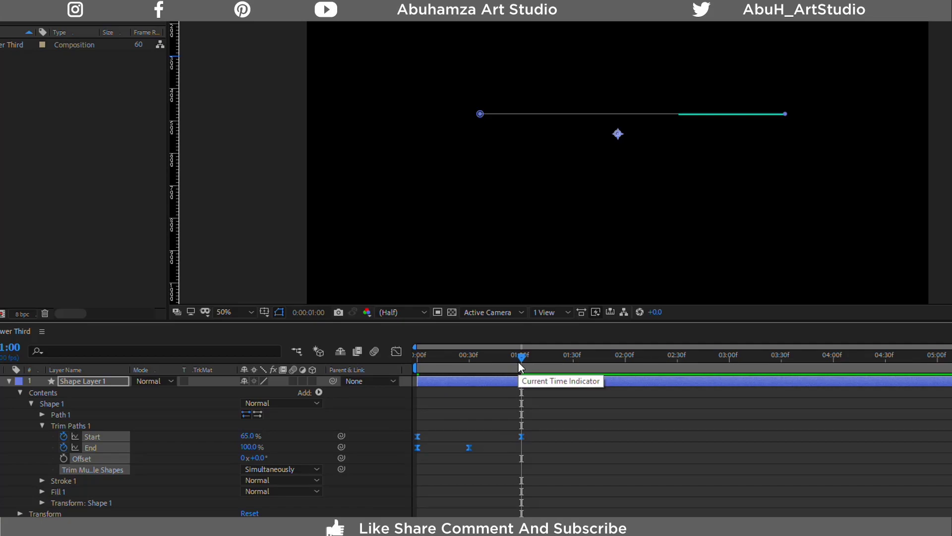
Preview the line animation from the start
{"action": "key", "text": "Home"}
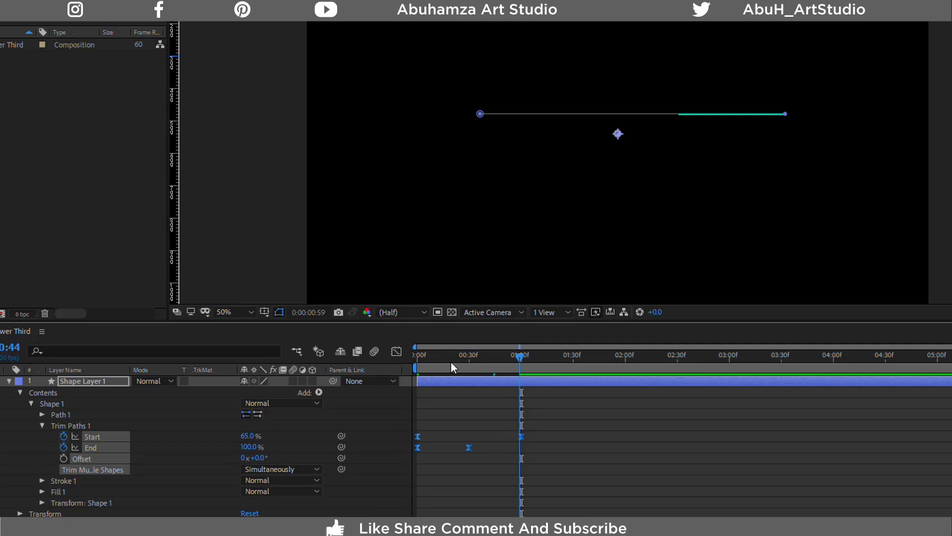
{"action": "key", "text": "space"}
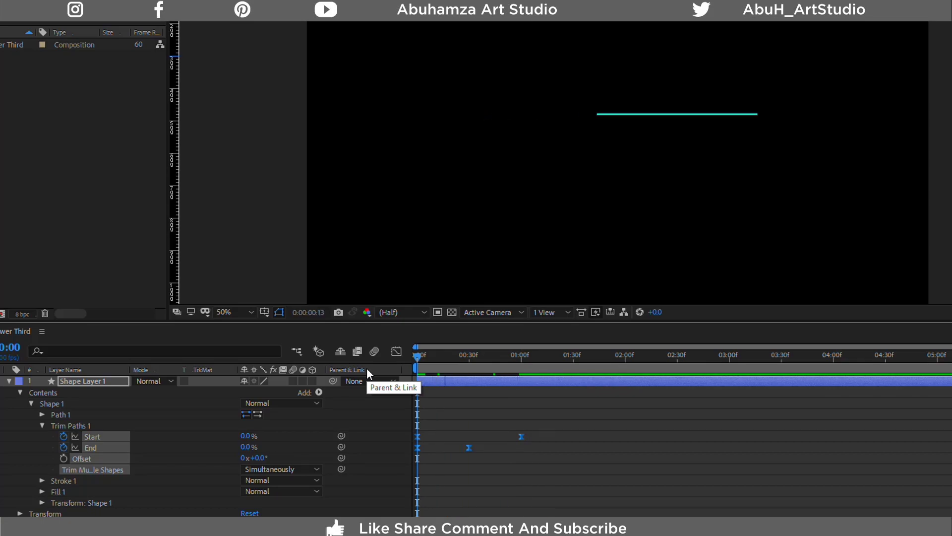
{"action": "key", "text": "space"}
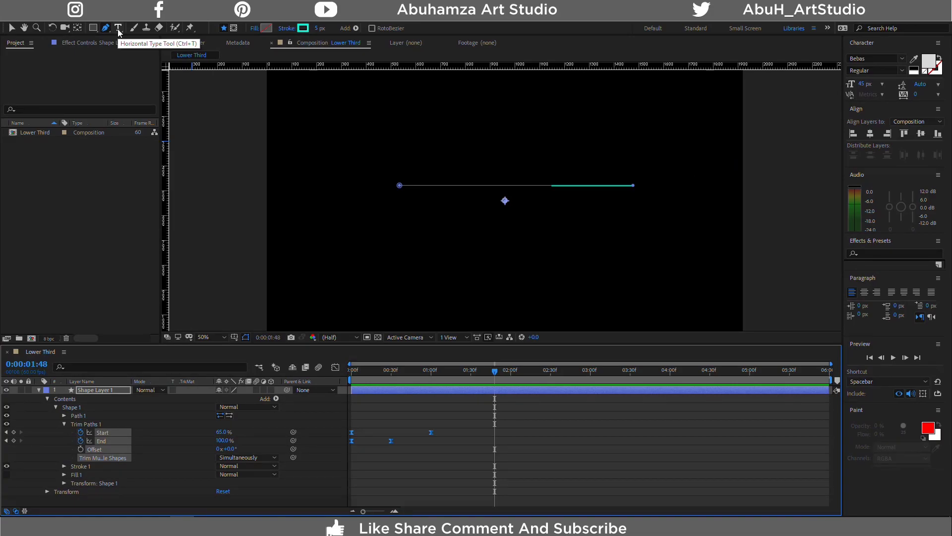
Add a text layer reading 'ARENA REVIEWS' left of the line
{"action": "left_click", "coordinate": [118, 28]}
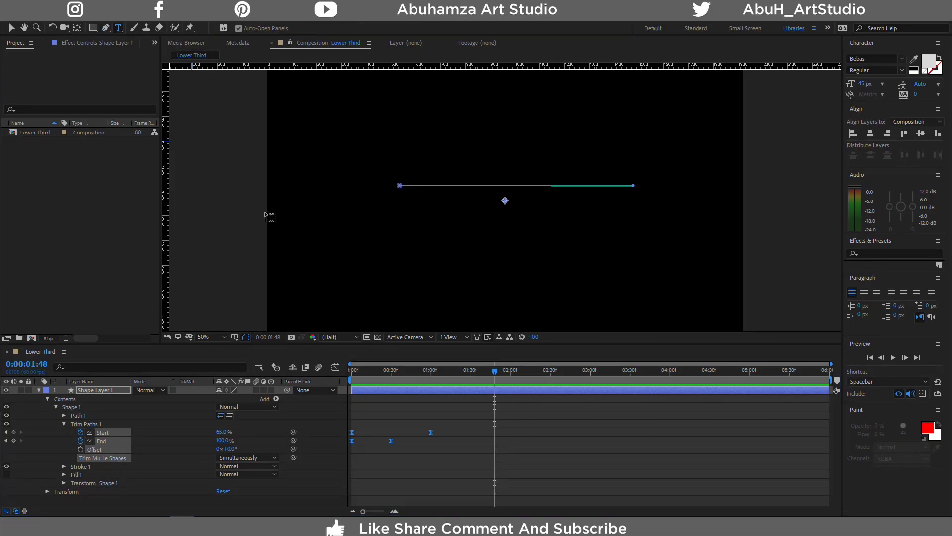
{"action": "left_click", "coordinate": [400, 197]}
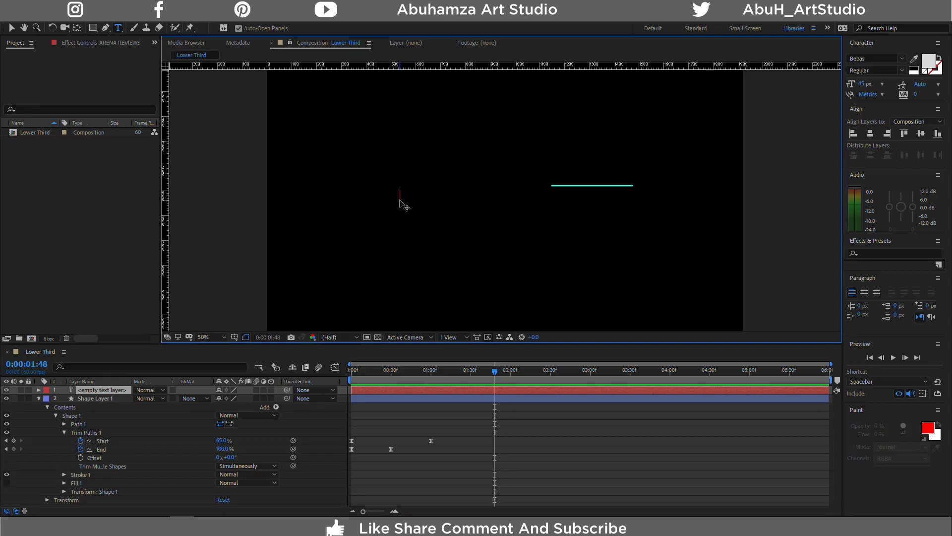
{"action": "type", "text": "ARENA REVIEWS"}
Set the ARENA REVIEWS title's font size to 90 px
{"action": "left_click", "coordinate": [872, 85]}
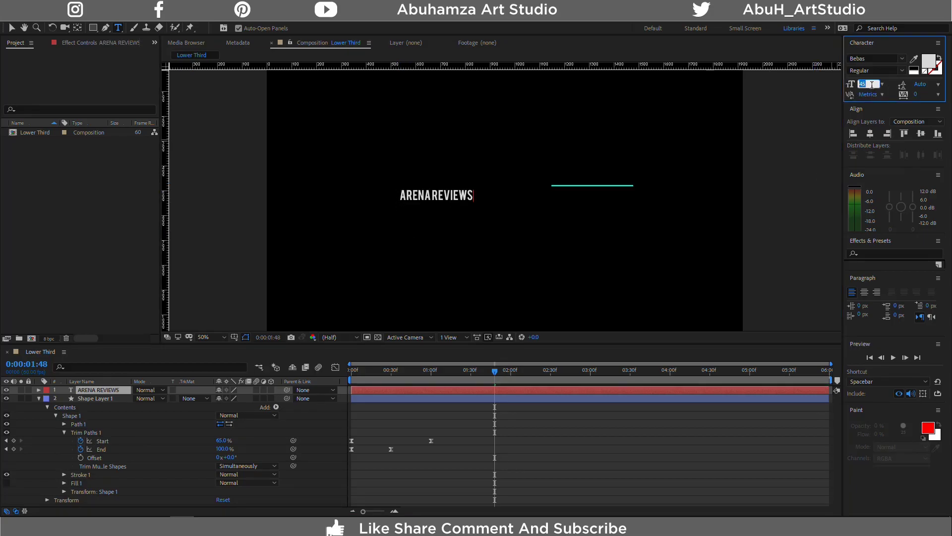
{"action": "type", "text": "90"}
{"action": "key", "text": "Return"}
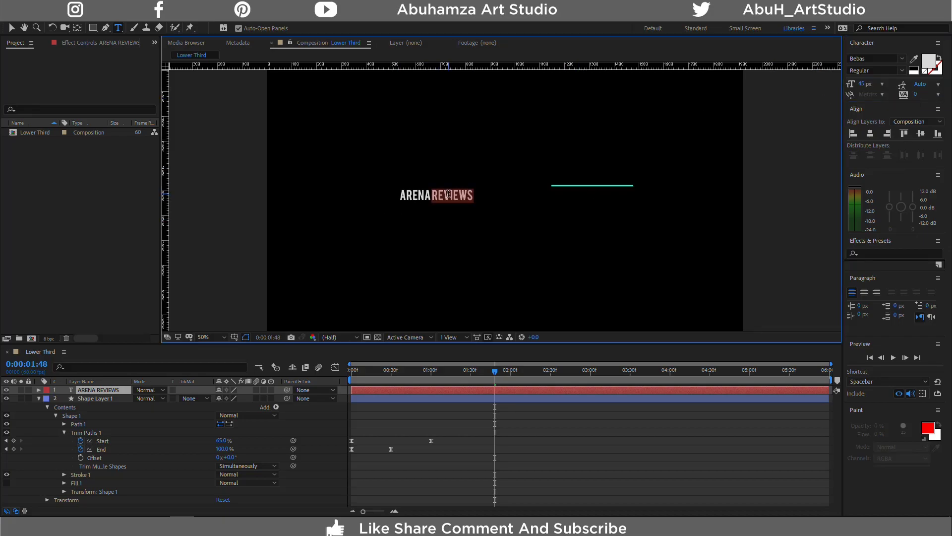
{"action": "triple_click", "coordinate": [449, 194]}
{"action": "left_click", "coordinate": [861, 84]}
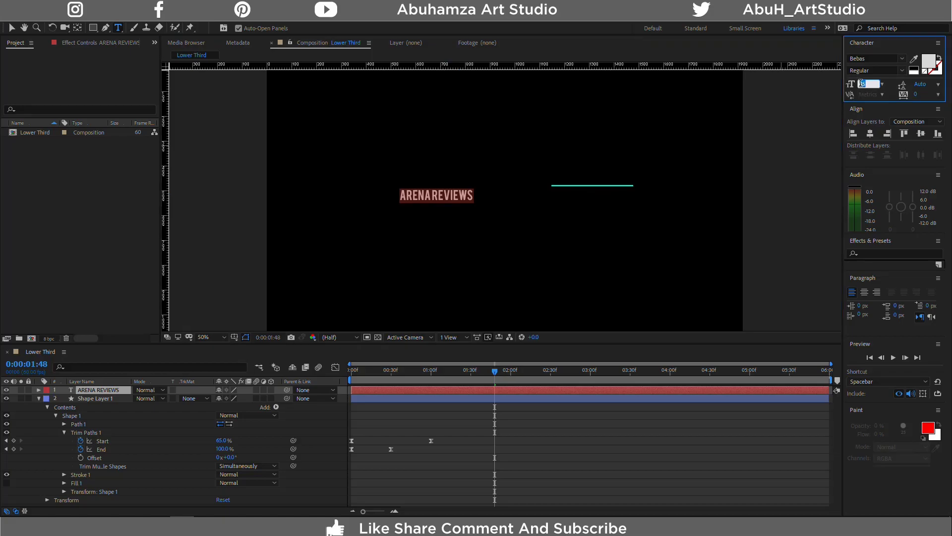
{"action": "type", "text": "90"}
{"action": "key", "text": "Return"}
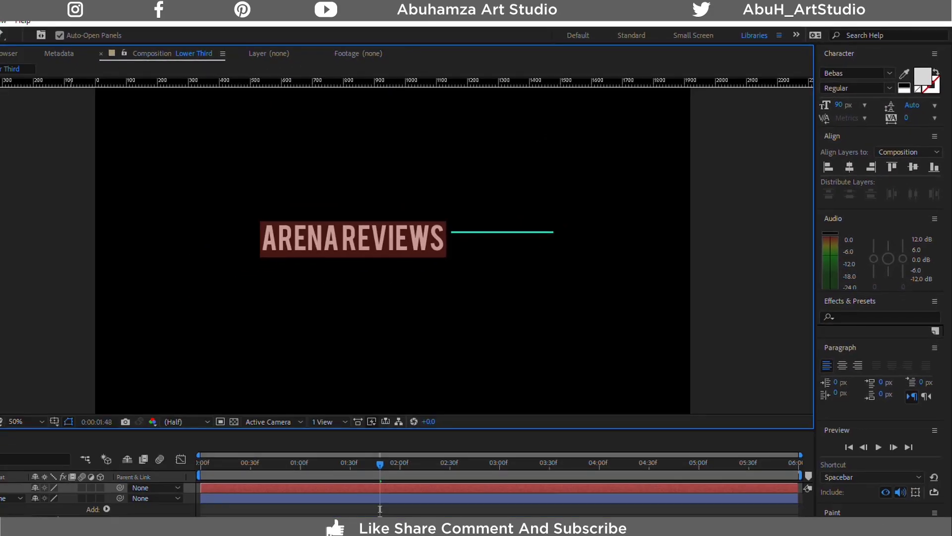
Drag the ARENA REVIEWS title down and slightly left so it sits just beneath the line
{"action": "left_click", "coordinate": [12, 28]}
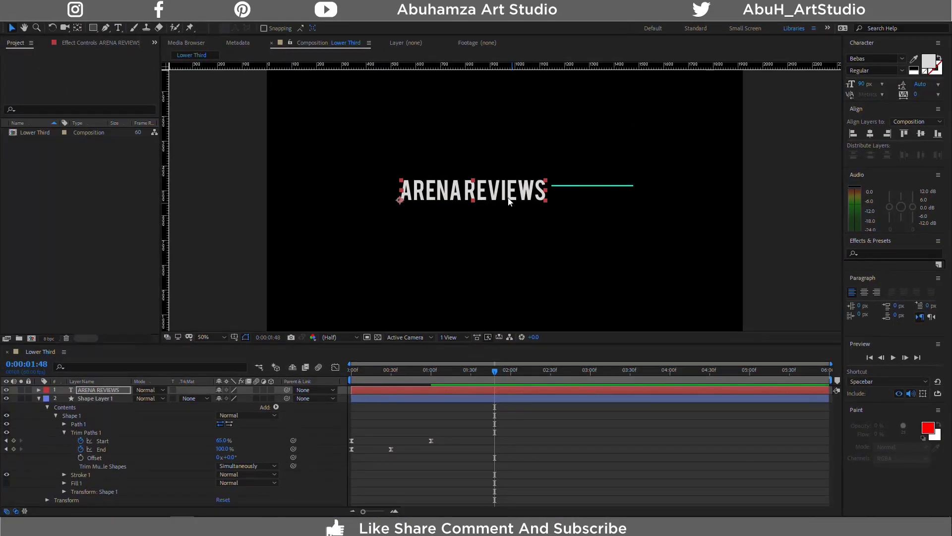
{"action": "left_click_drag", "start_coordinate": [480, 192], "coordinate": [484, 200]}
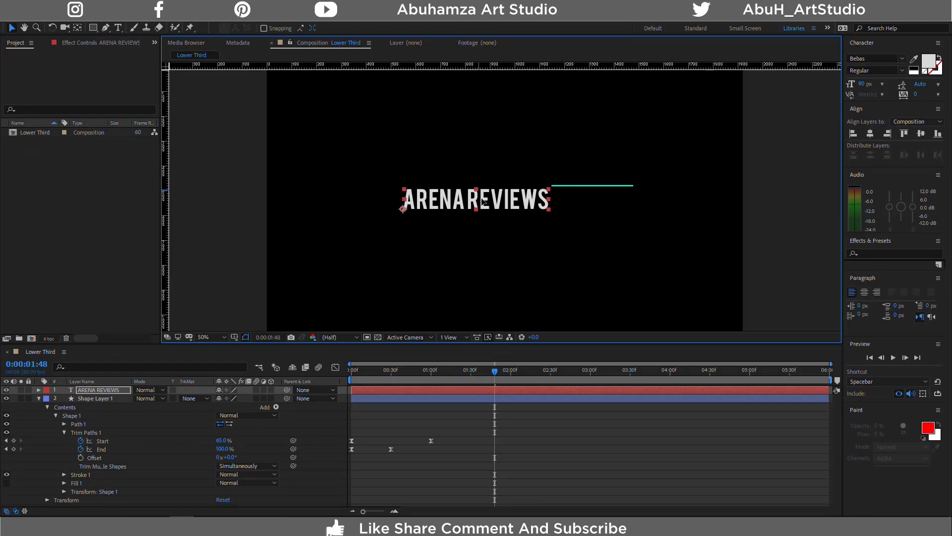
{"action": "left_click", "coordinate": [508, 242]}
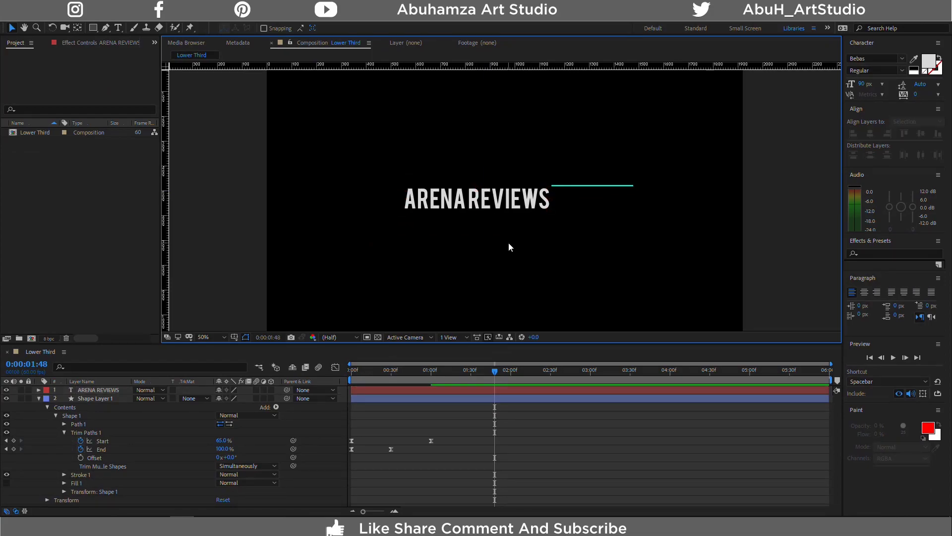
{"action": "left_click_drag", "start_coordinate": [501, 199], "coordinate": [495, 200]}
{"action": "left_click", "coordinate": [502, 231]}
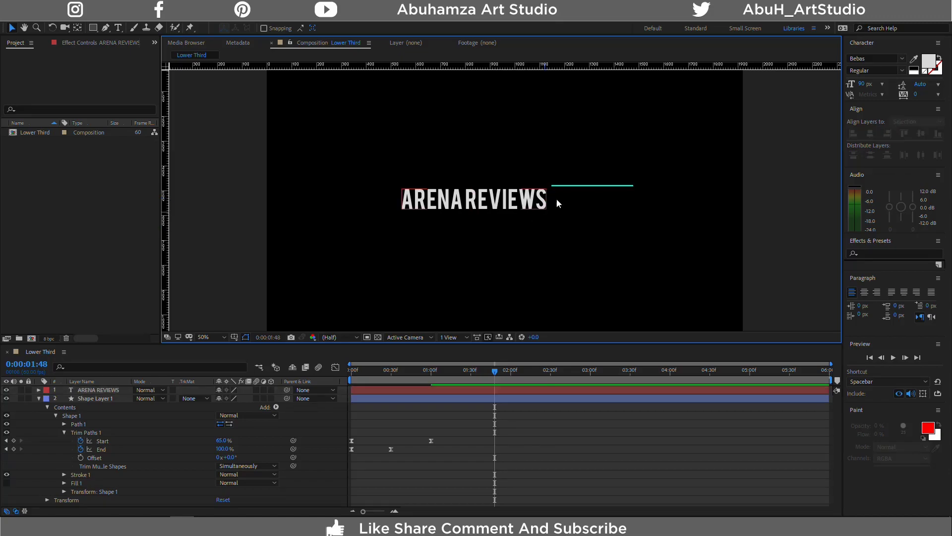
{"action": "left_click", "coordinate": [500, 203]}
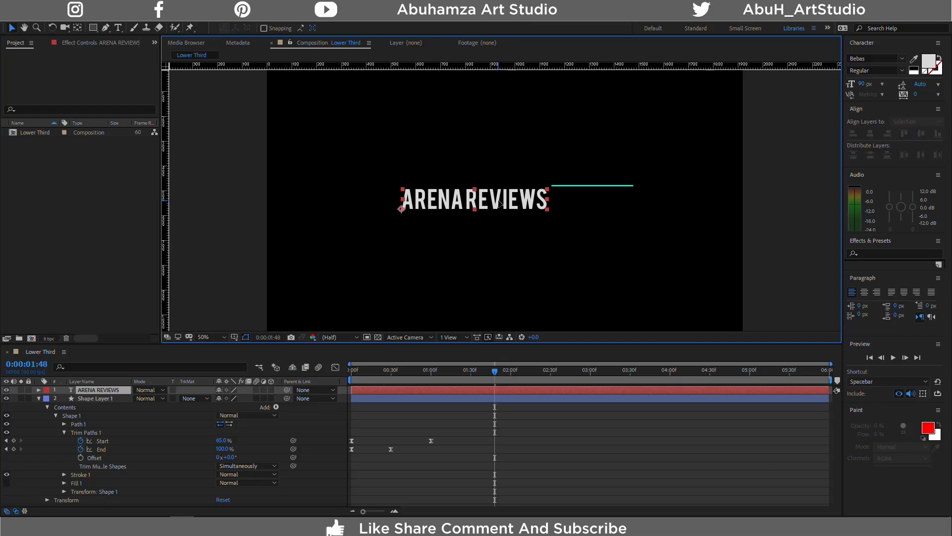
{"action": "left_click", "coordinate": [38, 398]}
Duplicate the teal line layer and change the original Shape Layer 1's stroke to white FFFFFF
{"action": "left_click", "coordinate": [84, 398]}
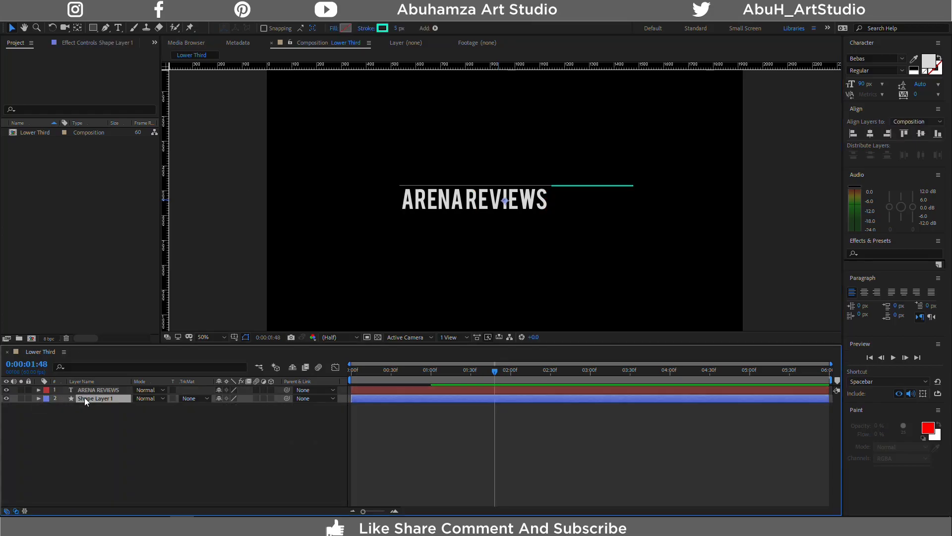
{"action": "key", "text": "ctrl+d"}
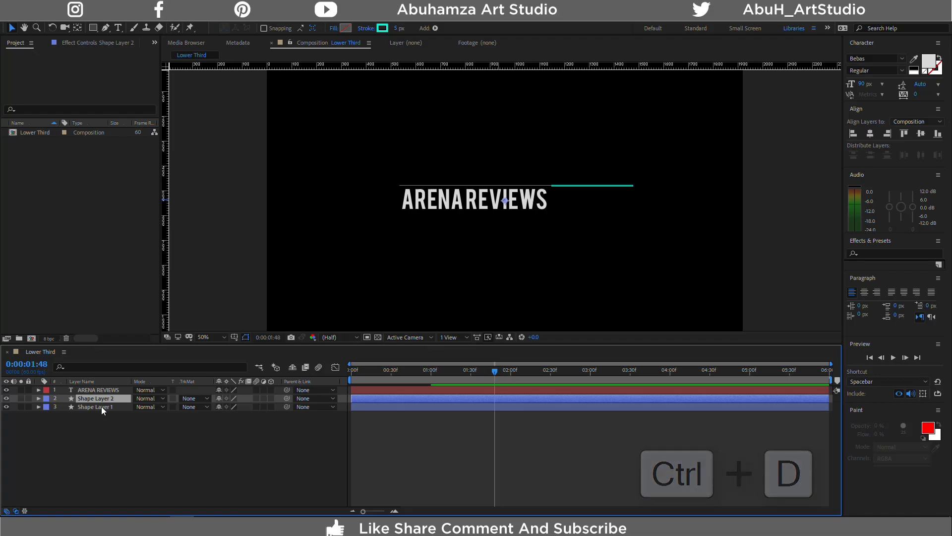
{"action": "left_click", "coordinate": [101, 406]}
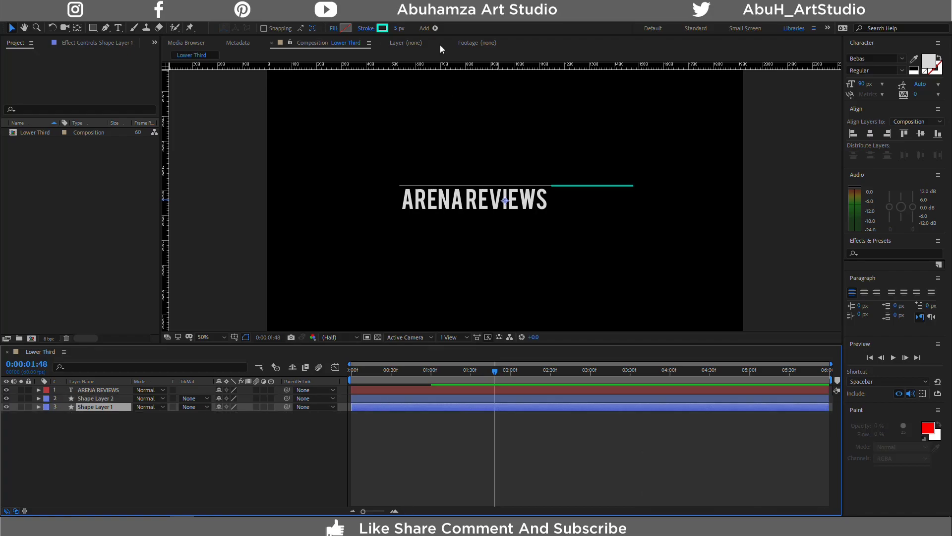
{"action": "left_click", "coordinate": [385, 28]}
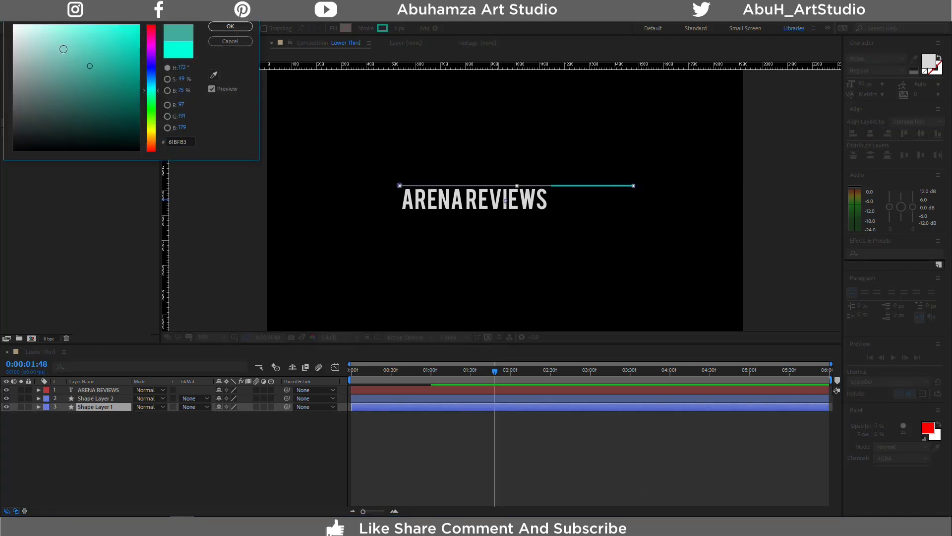
{"action": "left_click_drag", "start_coordinate": [91, 62], "coordinate": [14, 25]}
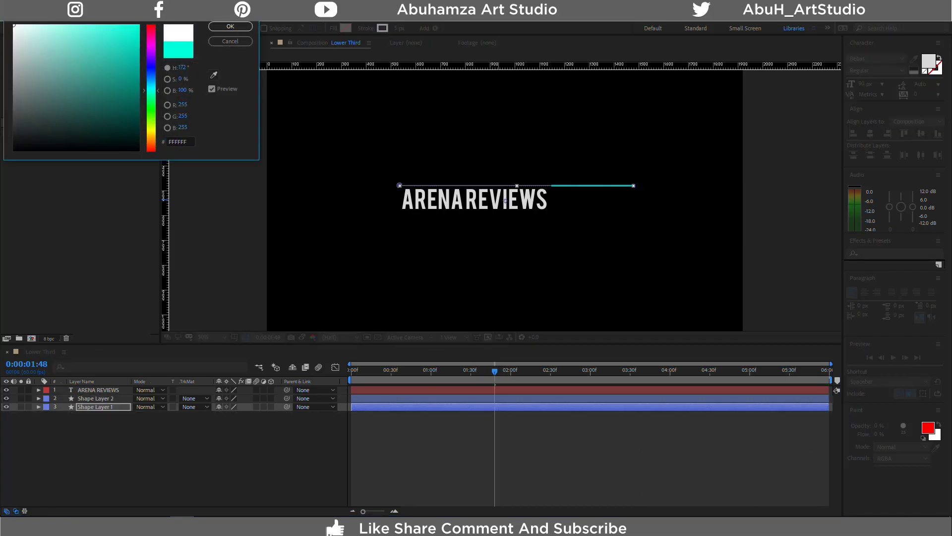
{"action": "left_click", "coordinate": [231, 27]}
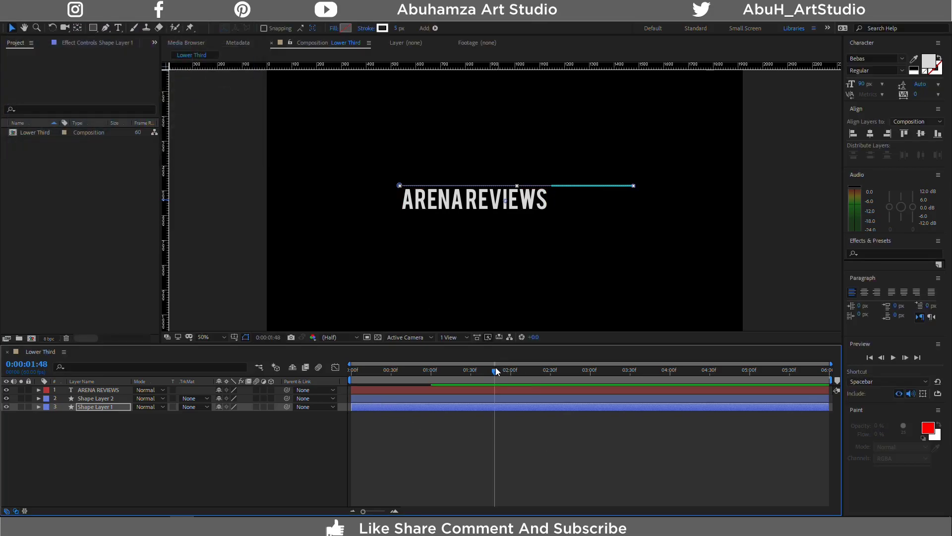
Shift Shape Layer 2 a few frames later so the white line draws first
{"action": "left_click_drag", "start_coordinate": [495, 371], "coordinate": [408, 370]}
{"action": "left_click", "coordinate": [373, 398]}
{"action": "left_click_drag", "start_coordinate": [373, 399], "coordinate": [387, 400]}
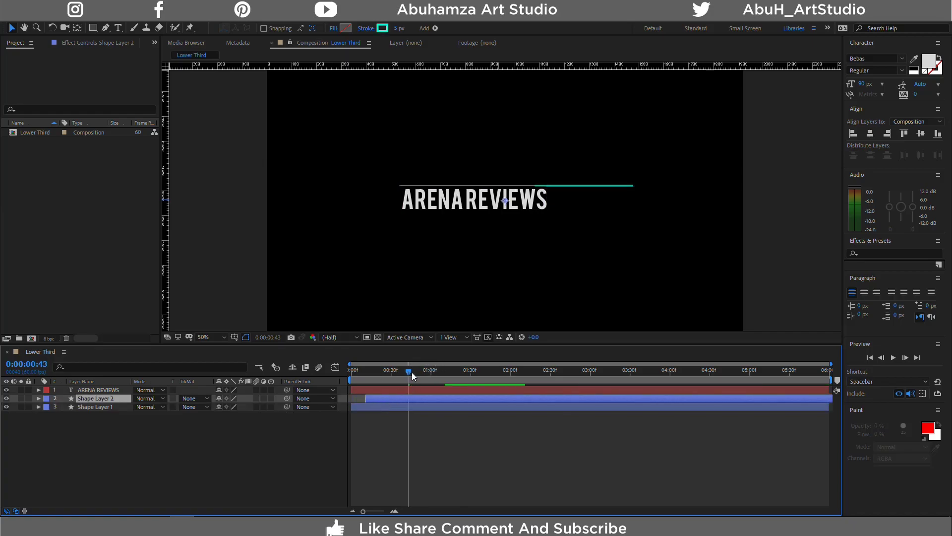
Preview both lines animating, then rewind to the first frame
{"action": "left_click_drag", "start_coordinate": [410, 370], "coordinate": [327, 370]}
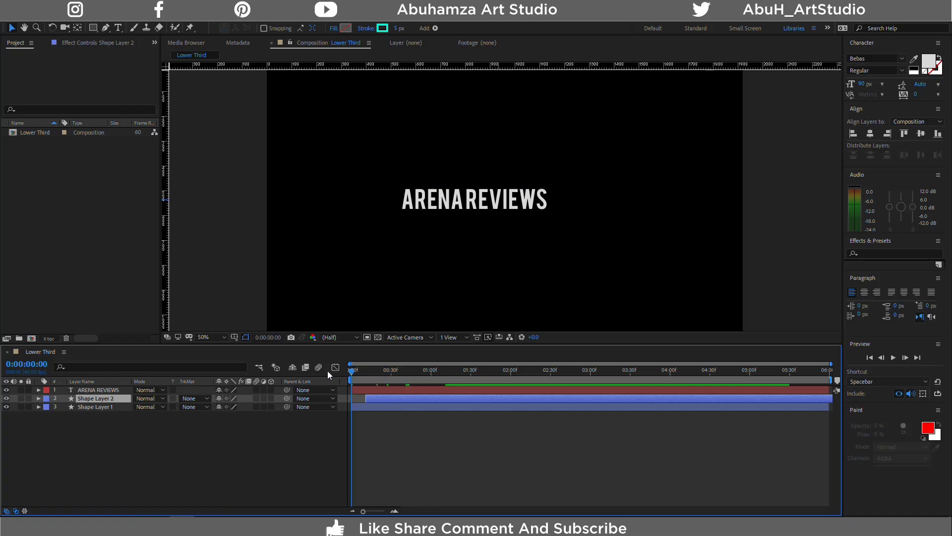
{"action": "key", "text": "space"}
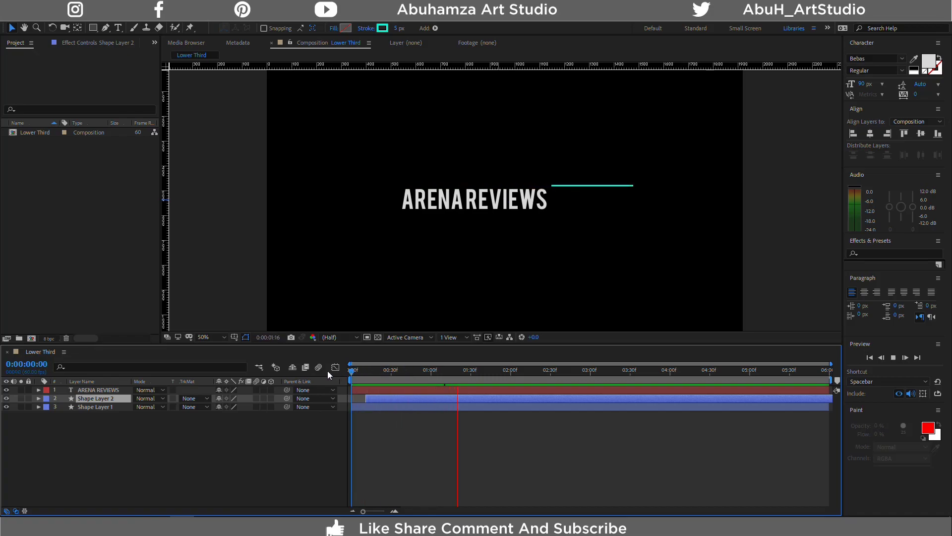
{"action": "key", "text": "space"}
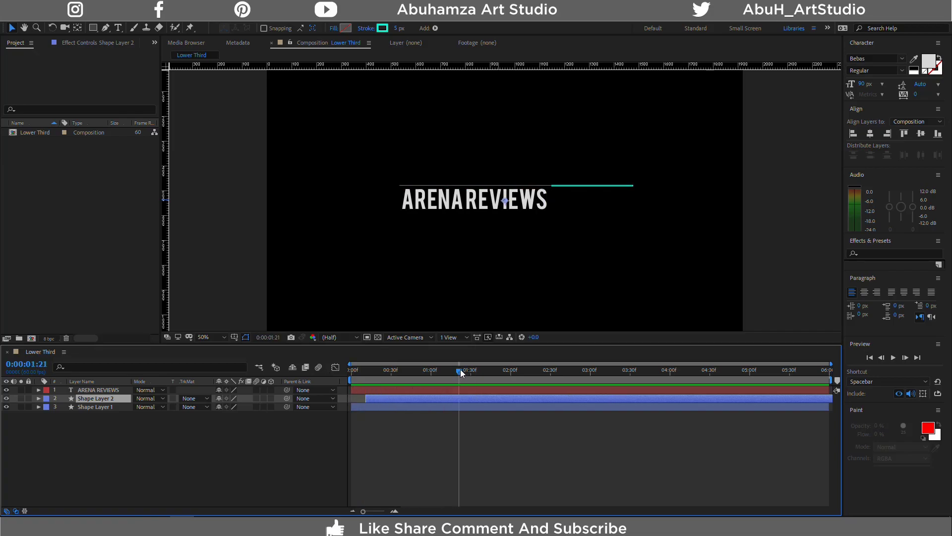
{"action": "left_click_drag", "start_coordinate": [459, 370], "coordinate": [341, 388]}
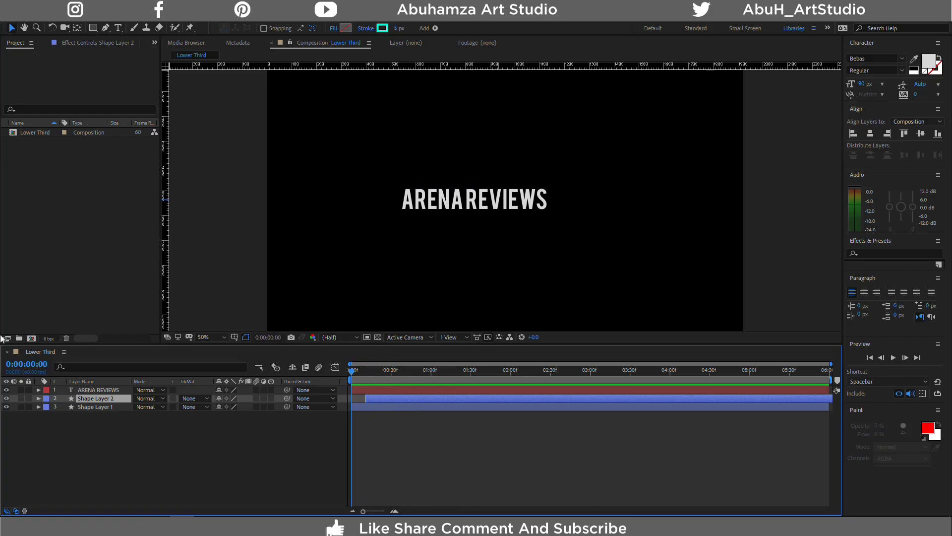
Duplicate Shape Layer 1, then set the original's Rotation to 180°
{"action": "left_click", "coordinate": [97, 406]}
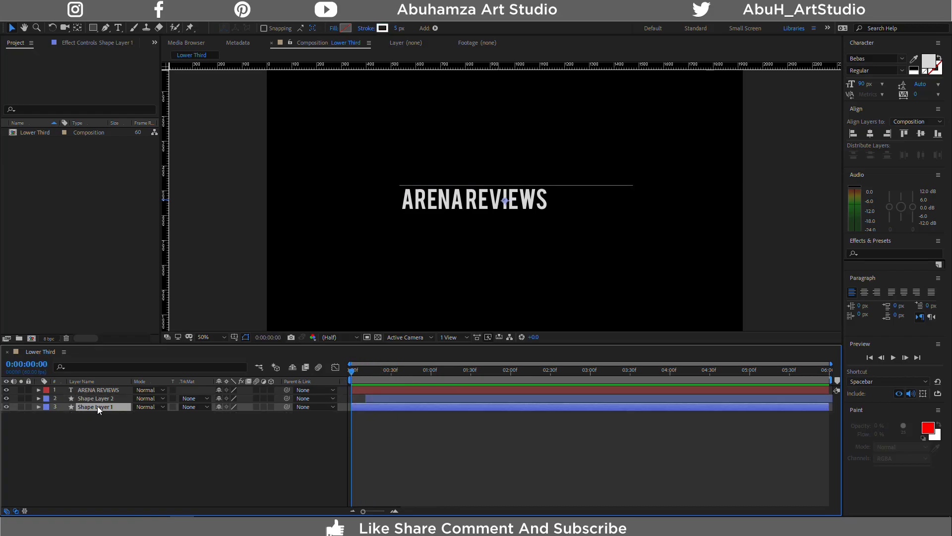
{"action": "key", "text": "ctrl+d"}
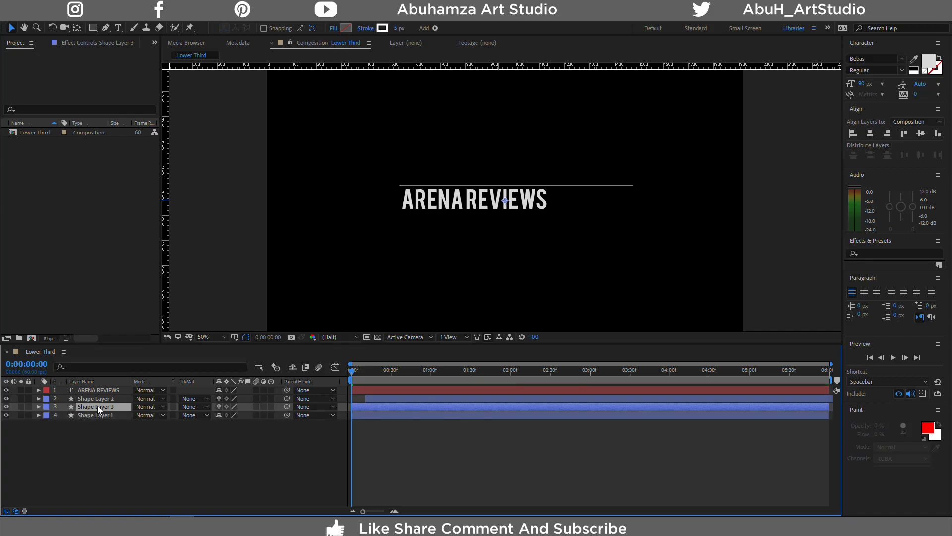
{"action": "left_click", "coordinate": [99, 417]}
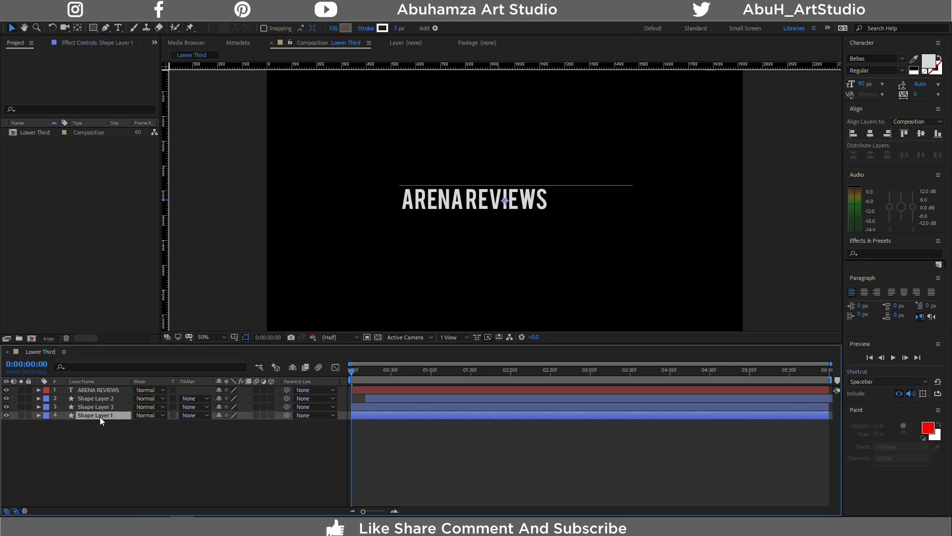
{"action": "key", "text": "r"}
{"action": "left_click", "coordinate": [231, 424]}
{"action": "type", "text": "18"}
{"action": "type", "text": "0"}
{"action": "key", "text": "Return"}
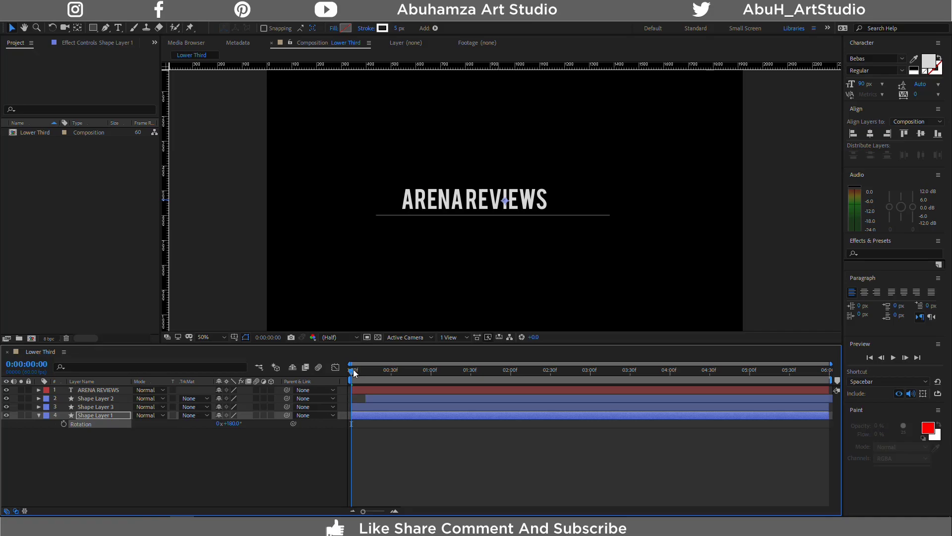
Scrub through the first second to watch the teal and white lines draw in around ARENA REVIEWS
{"action": "left_click_drag", "start_coordinate": [353, 369], "coordinate": [408, 375]}
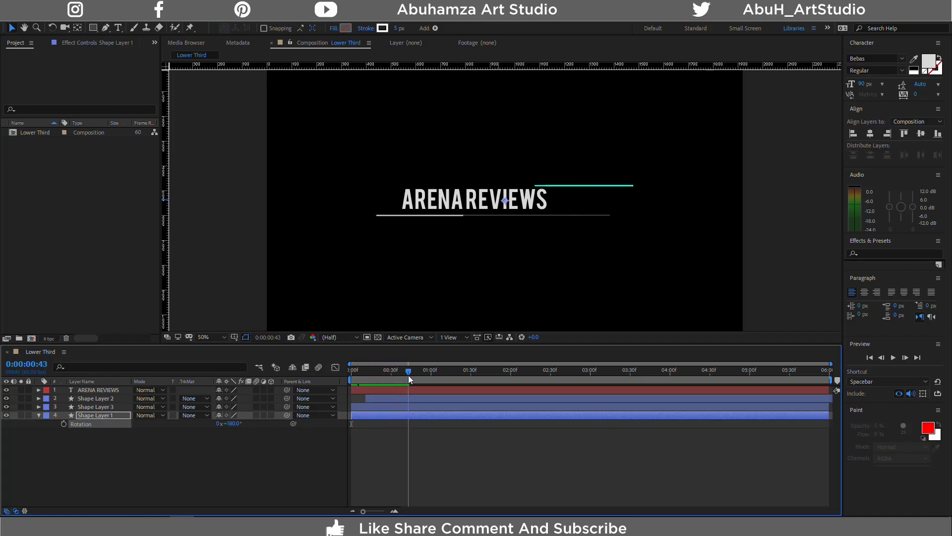
{"action": "mouse_move", "coordinate": [408, 375]}
{"action": "left_mouse_down"}
{"action": "mouse_move", "coordinate": [374, 374]}
{"action": "mouse_move", "coordinate": [431, 373]}
{"action": "left_mouse_up"}
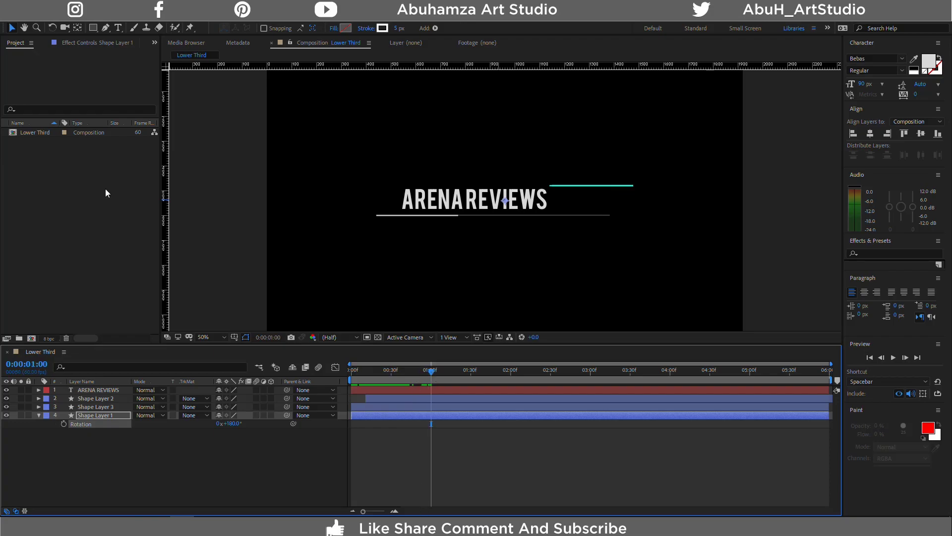
Add a text layer reading 'REVIEWS BY DESIGN' just right of the title
{"action": "left_click", "coordinate": [117, 31]}
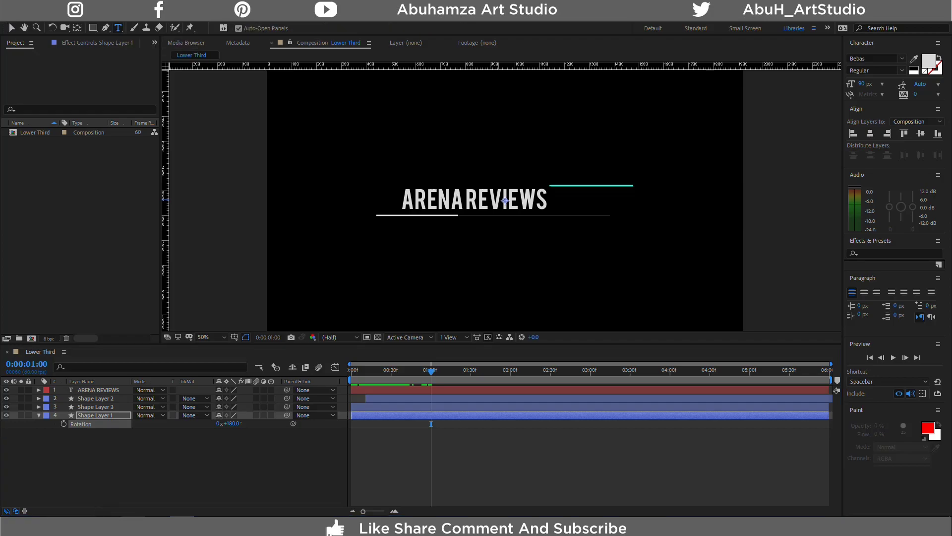
{"action": "left_click", "coordinate": [550, 212]}
{"action": "type", "text": "REVIEWS BY DESIGN"}
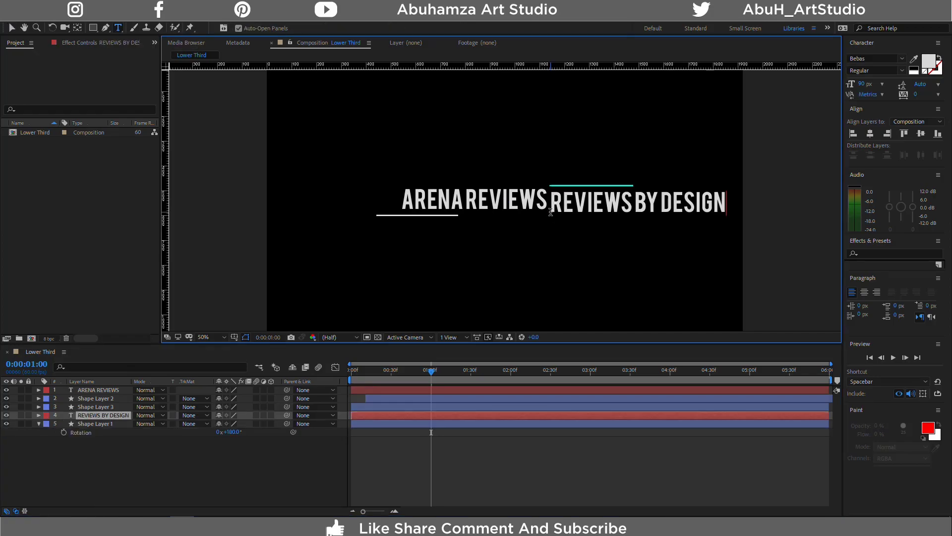
Set the REVIEWS BY DESIGN text to a 45 px font size
{"action": "triple_click", "coordinate": [673, 207]}
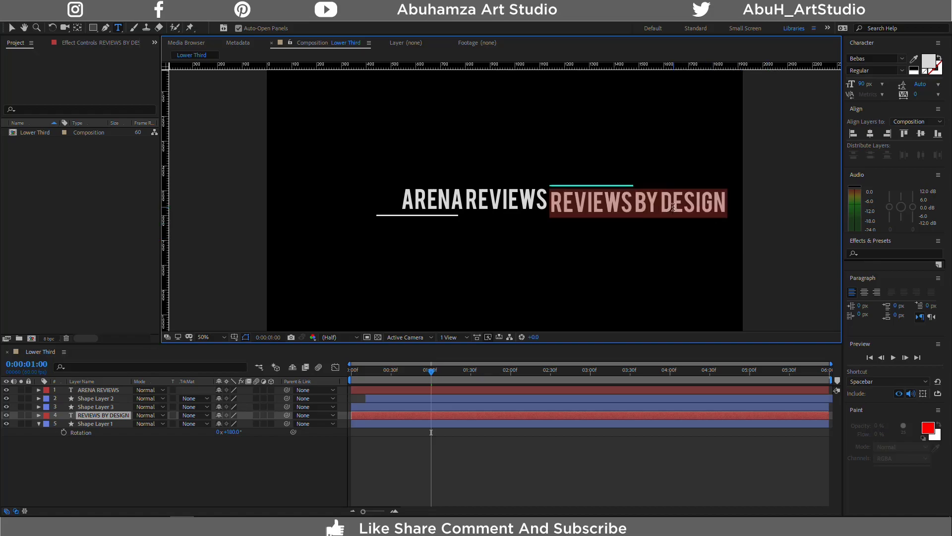
{"action": "left_click", "coordinate": [861, 83]}
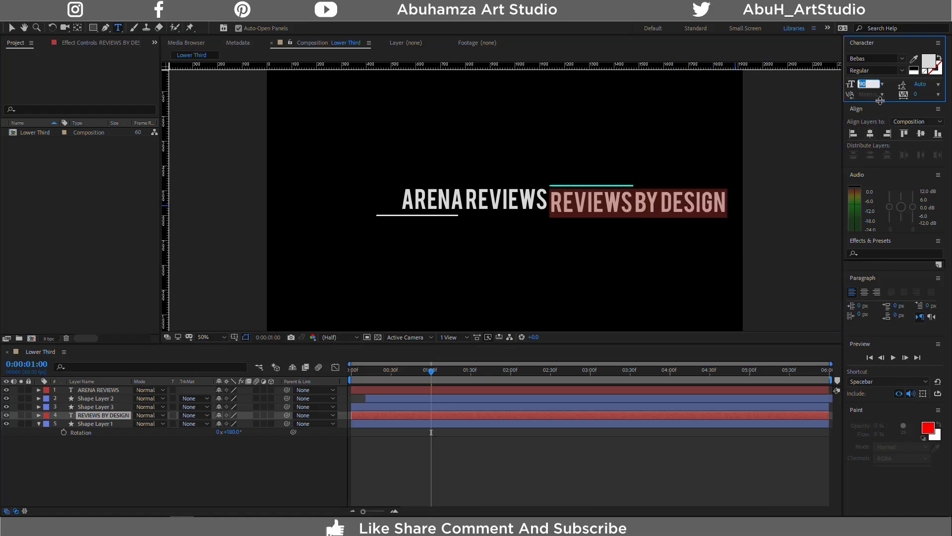
{"action": "type", "text": "45"}
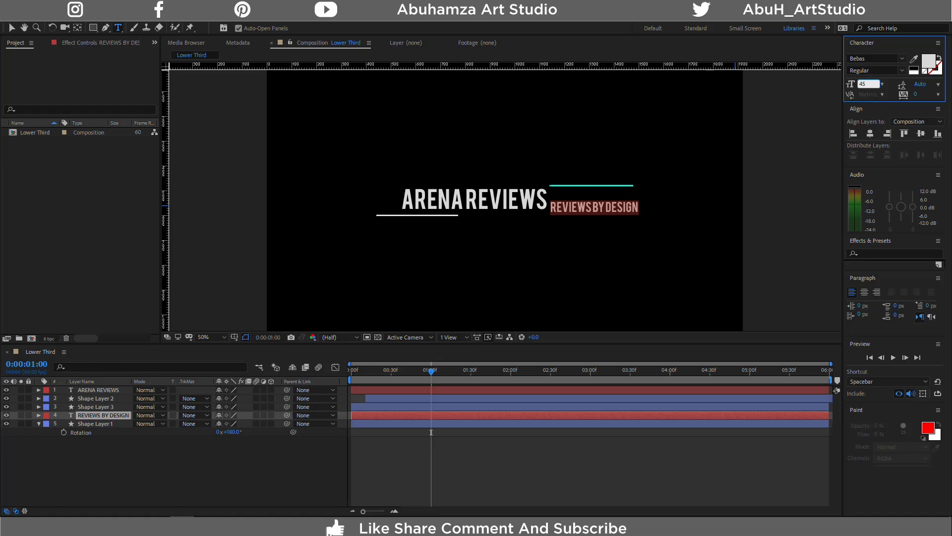
{"action": "key", "text": "Return"}
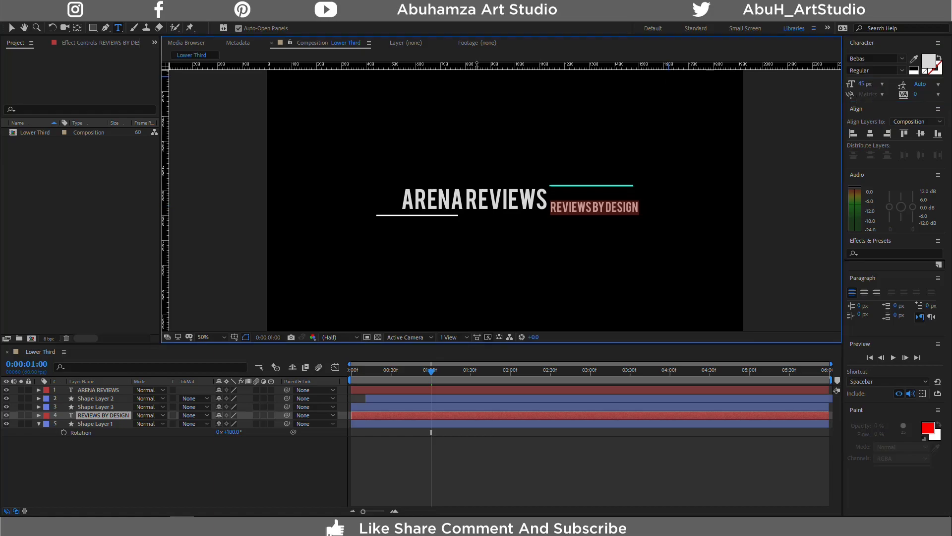
Nudge the subtitle slightly lower, then deselect it
{"action": "left_click", "coordinate": [11, 28]}
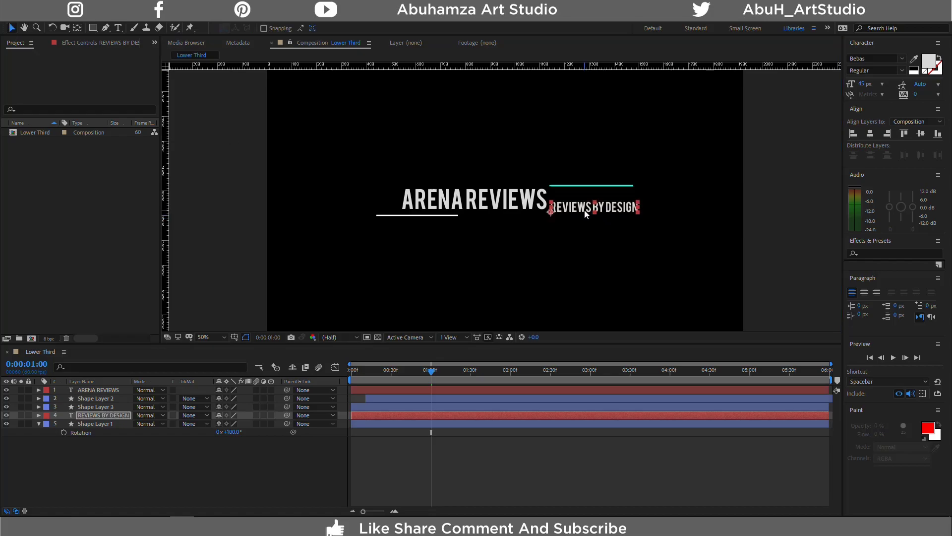
{"action": "left_click_drag", "start_coordinate": [582, 209], "coordinate": [582, 212]}
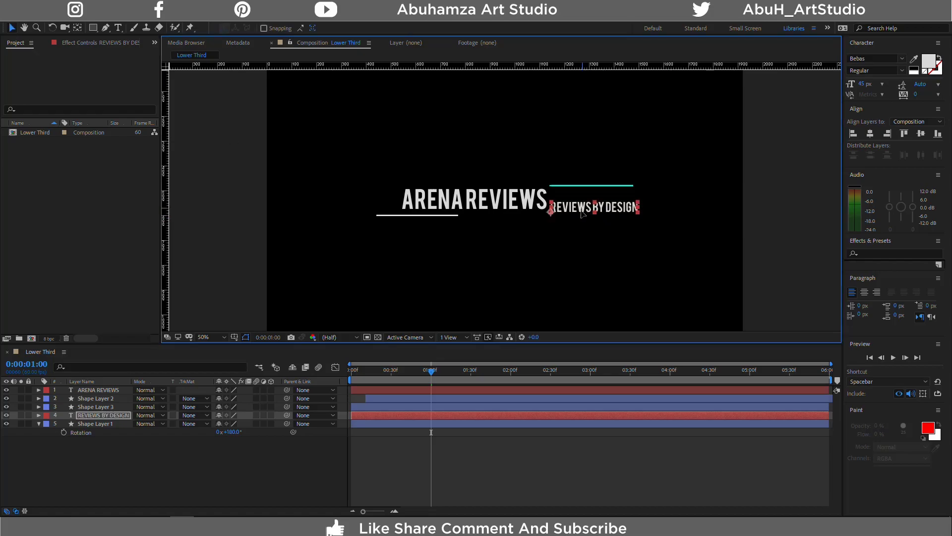
{"action": "left_click", "coordinate": [427, 219]}
Select Shape Layer 1 and shift the white line right to align with the title's left edge
{"action": "left_click", "coordinate": [106, 424]}
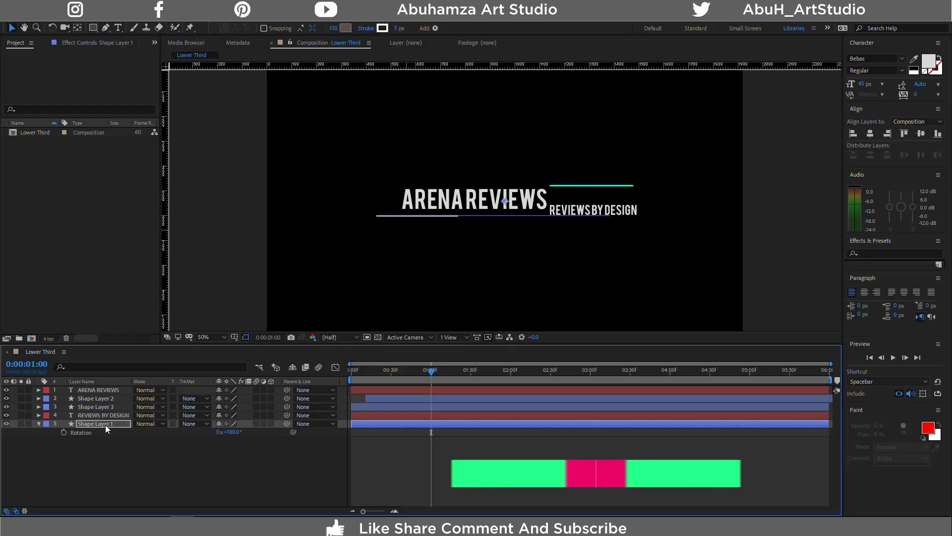
{"action": "key", "text": "Return"}
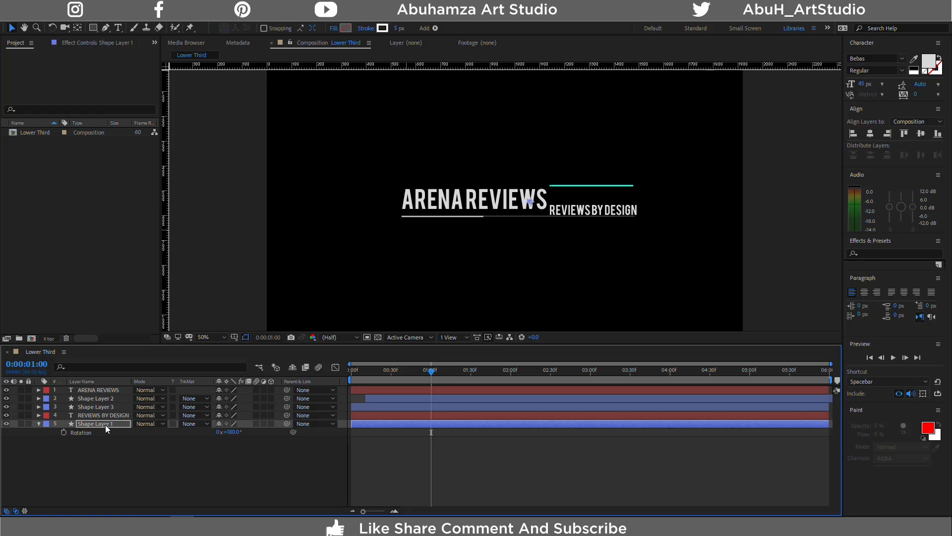
Lower Shape Layer 1's Trim Paths Start so the white line spans the whole title
{"action": "left_click", "coordinate": [39, 424]}
{"action": "left_click", "coordinate": [40, 424]}
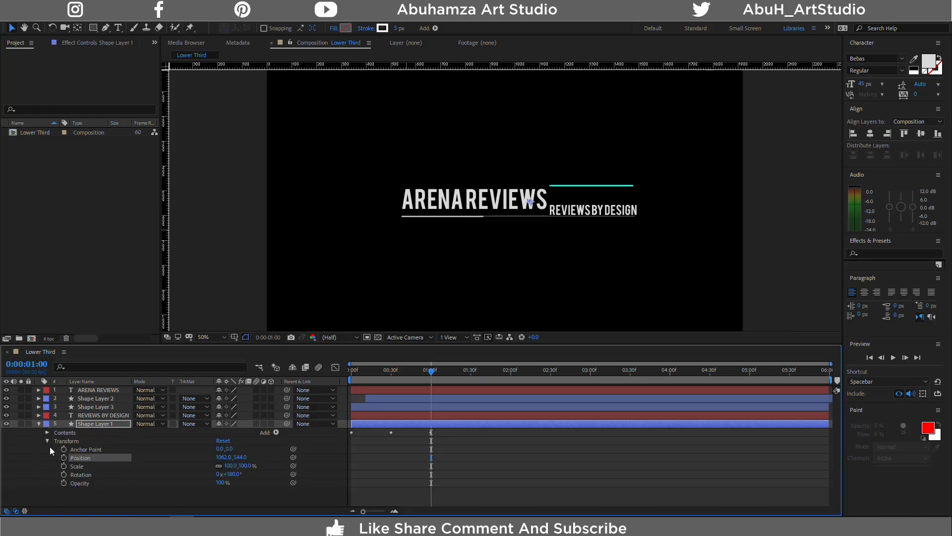
{"action": "left_click", "coordinate": [47, 432]}
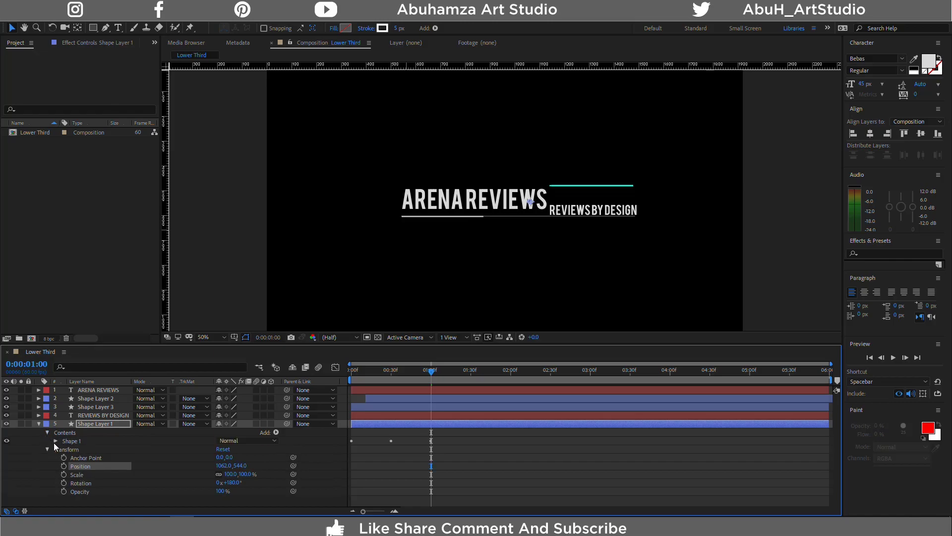
{"action": "left_click", "coordinate": [56, 441]}
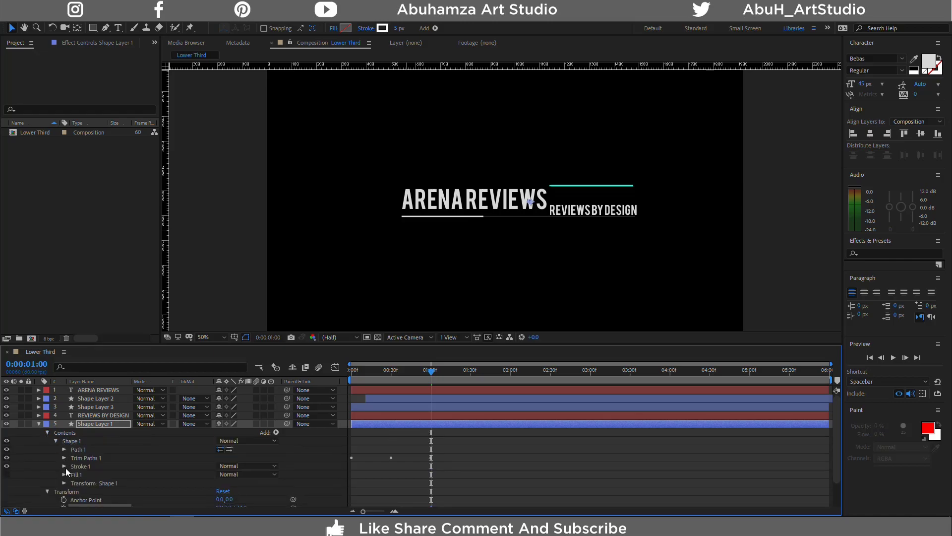
{"action": "left_click", "coordinate": [64, 457]}
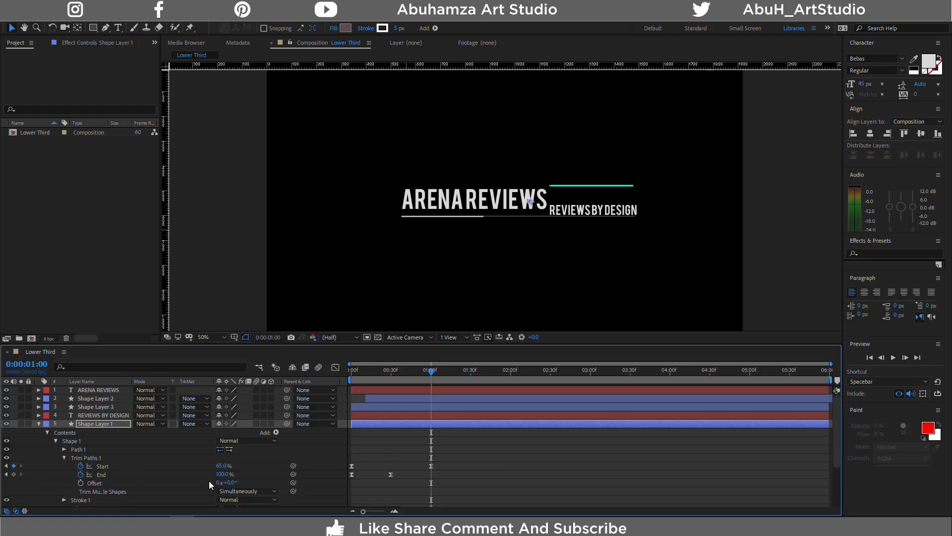
{"action": "left_click", "coordinate": [223, 466]}
{"action": "key", "text": "Return"}
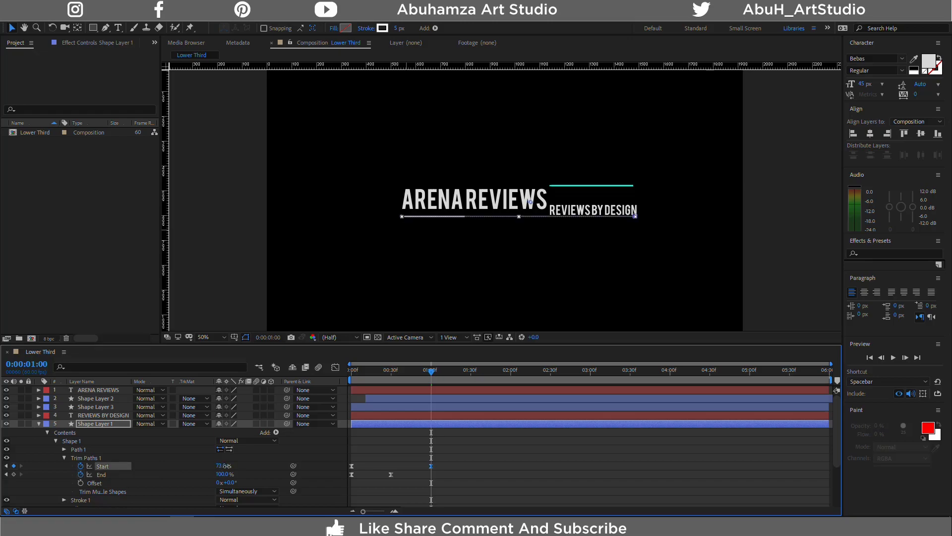
{"action": "left_click_drag", "start_coordinate": [222, 466], "coordinate": [210, 467]}
Collapse the white line layer and duplicate it as Shape Layer 4
{"action": "left_click", "coordinate": [38, 423]}
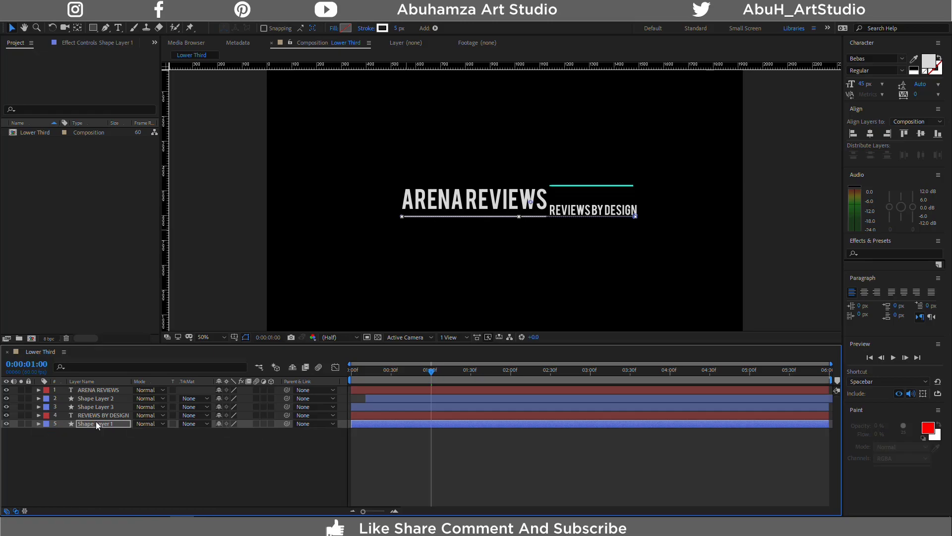
{"action": "key", "text": "Return"}
{"action": "key", "text": "ctrl+d"}
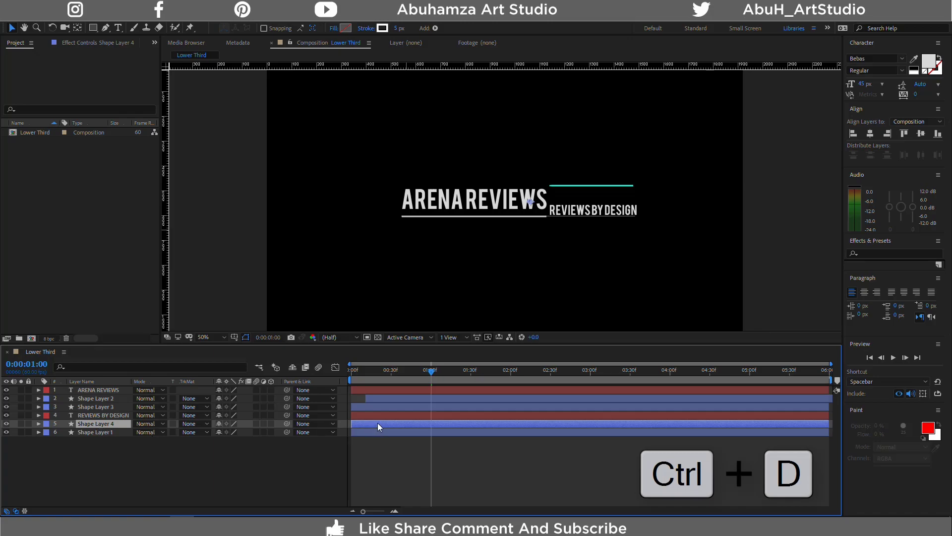
Start Shape Layer 4 a few frames later and set its stroke to teal #00FFDE
{"action": "left_click_drag", "start_coordinate": [377, 423], "coordinate": [390, 423]}
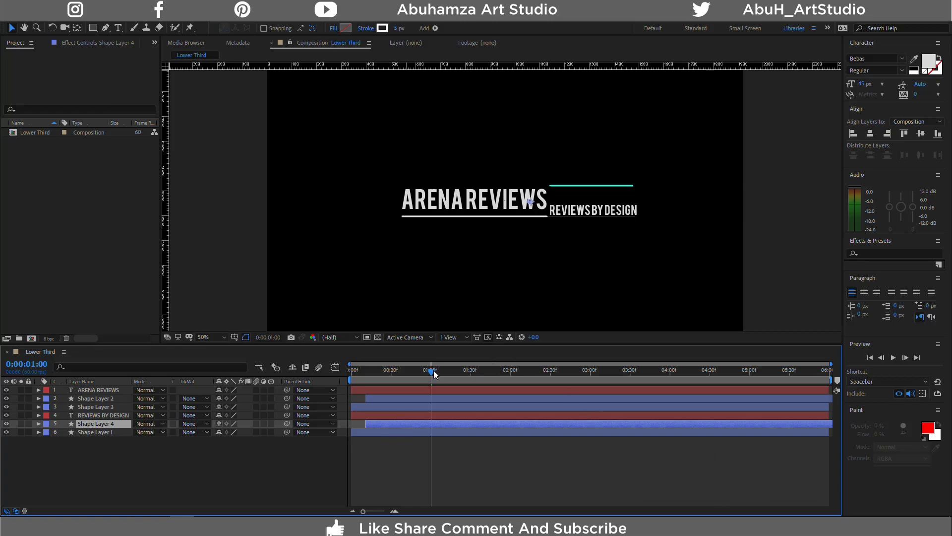
{"action": "left_click_drag", "start_coordinate": [432, 370], "coordinate": [360, 374]}
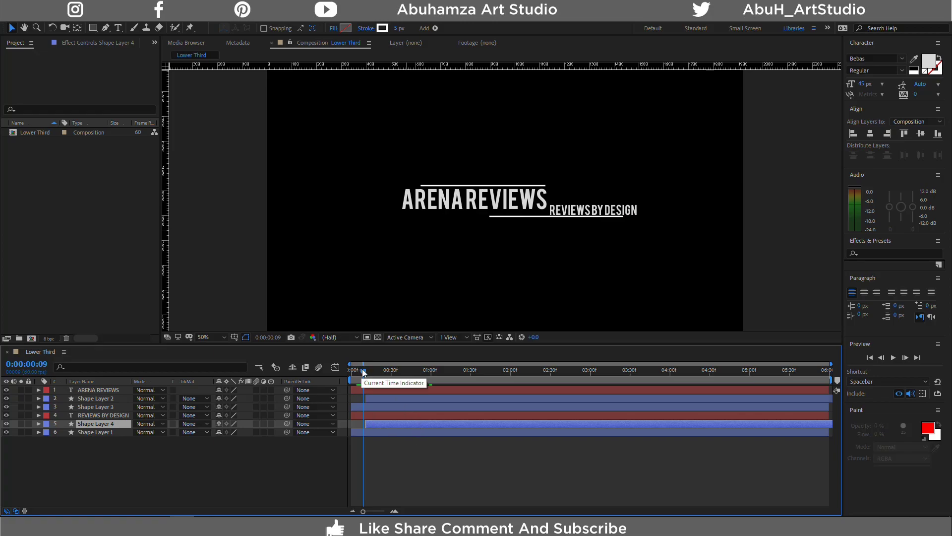
{"action": "left_click_drag", "start_coordinate": [363, 372], "coordinate": [376, 372]}
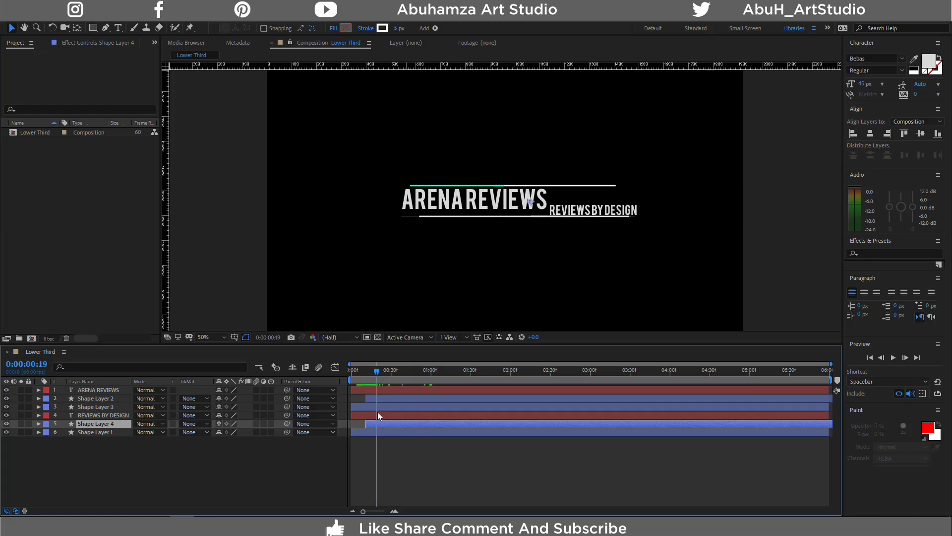
{"action": "left_click", "coordinate": [381, 28]}
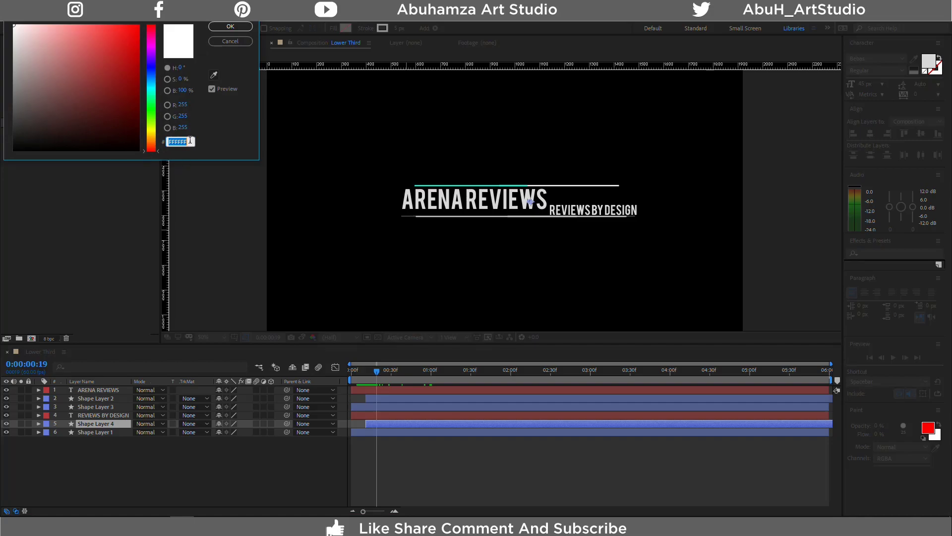
{"action": "type", "text": "00"}
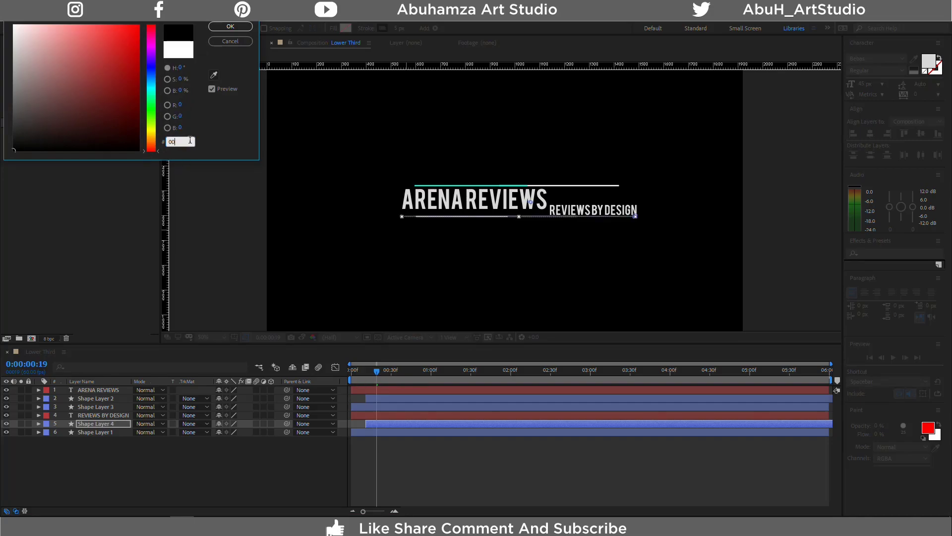
{"action": "type", "text": "FF"}
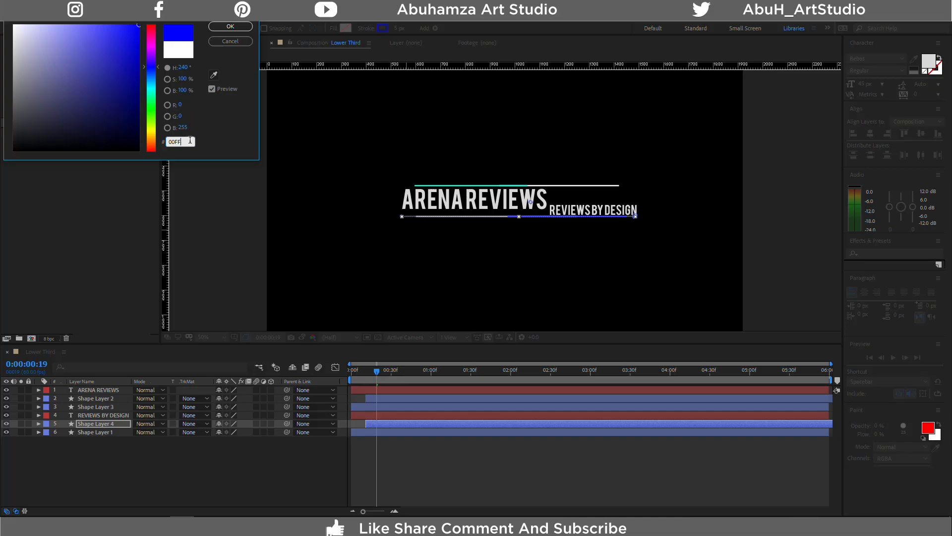
{"action": "type", "text": "DE"}
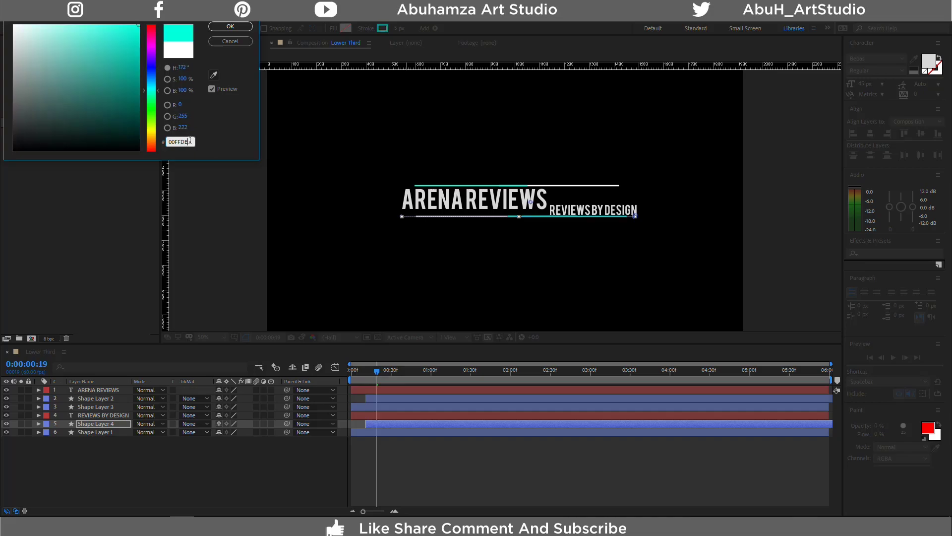
{"action": "key", "text": "Return"}
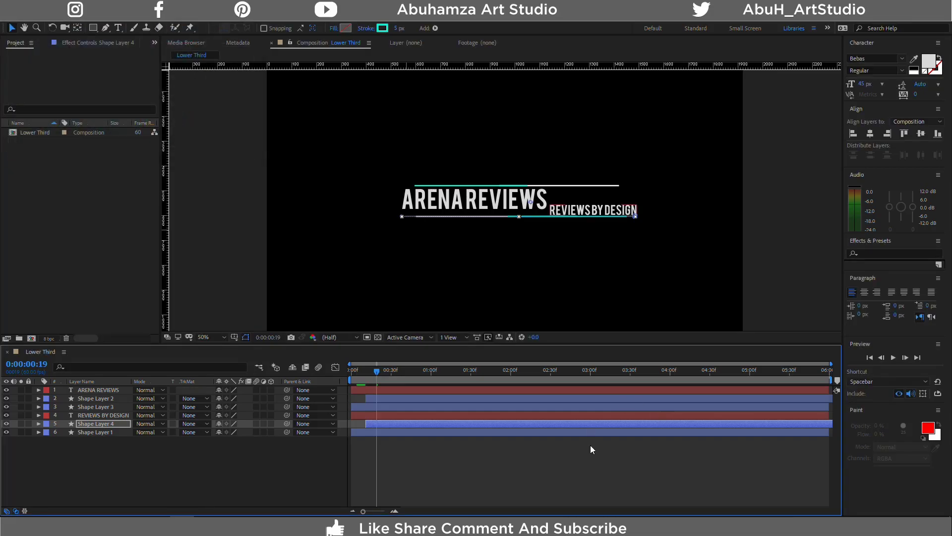
Return to the start and preview both lines animating into place
{"action": "left_click_drag", "start_coordinate": [379, 370], "coordinate": [309, 375]}
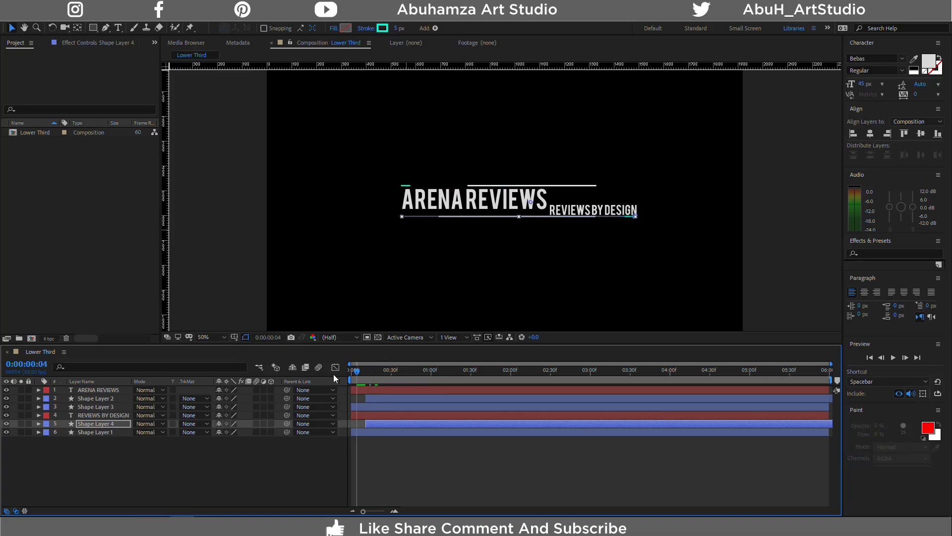
{"action": "key", "text": "space"}
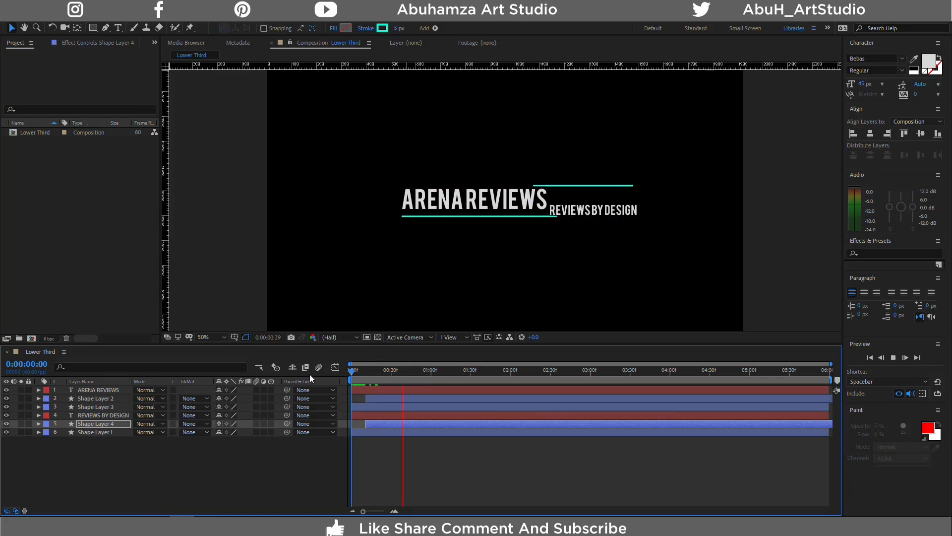
{"action": "key", "text": "space"}
{"action": "key", "text": "space"}
{"action": "key", "text": "space"}
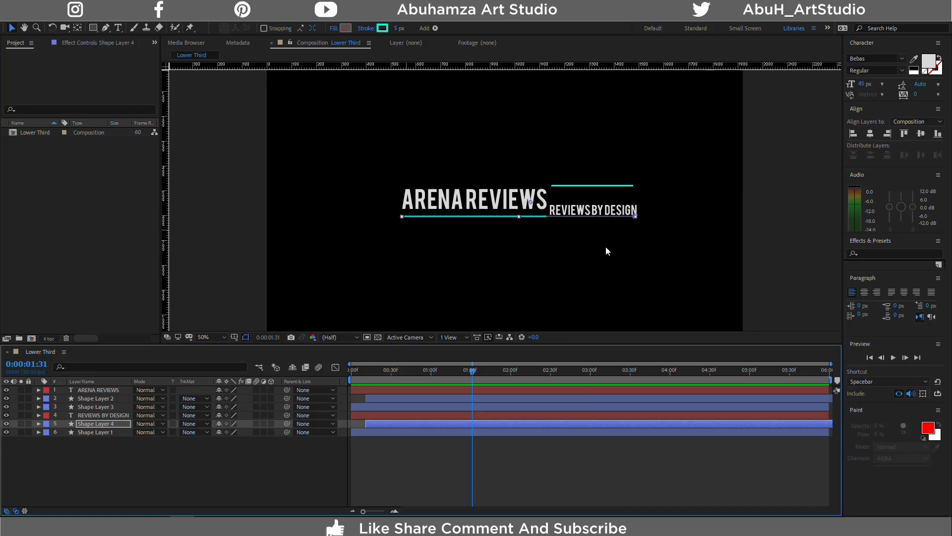
Draw a rectangle over the ARENA REVIEWS title
{"action": "left_click", "coordinate": [145, 466]}
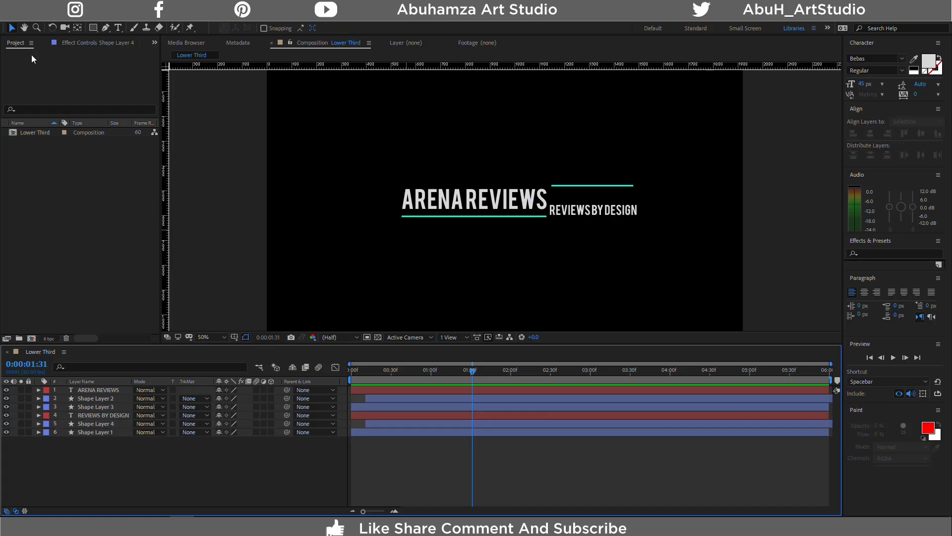
{"action": "left_click", "coordinate": [93, 28]}
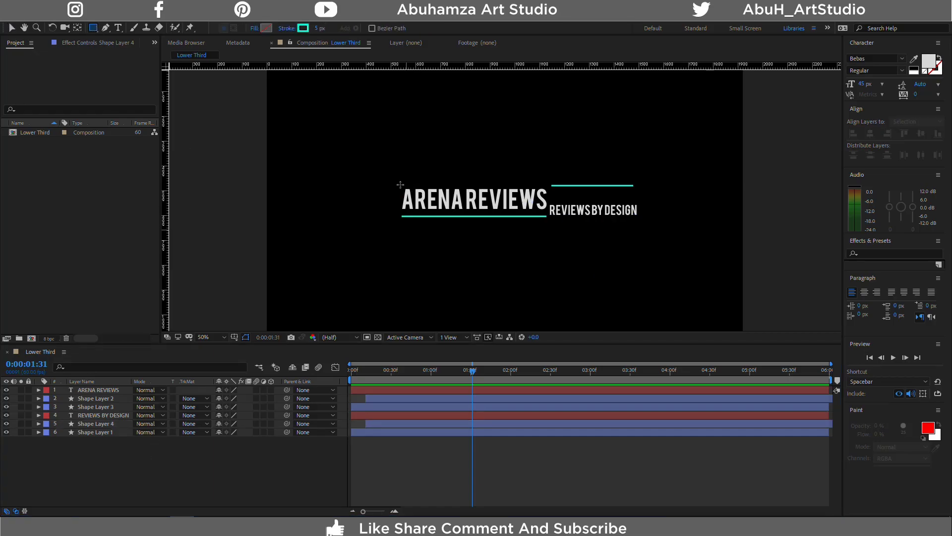
{"action": "left_click_drag", "start_coordinate": [397, 185], "coordinate": [548, 213]}
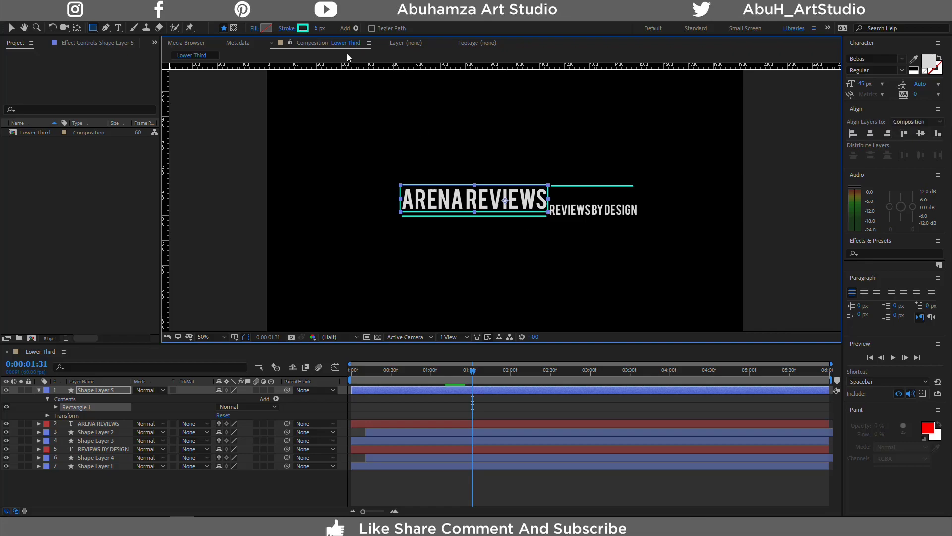
Give the rectangle no stroke and a #FFFFFF white fill
{"action": "left_click", "coordinate": [304, 29]}
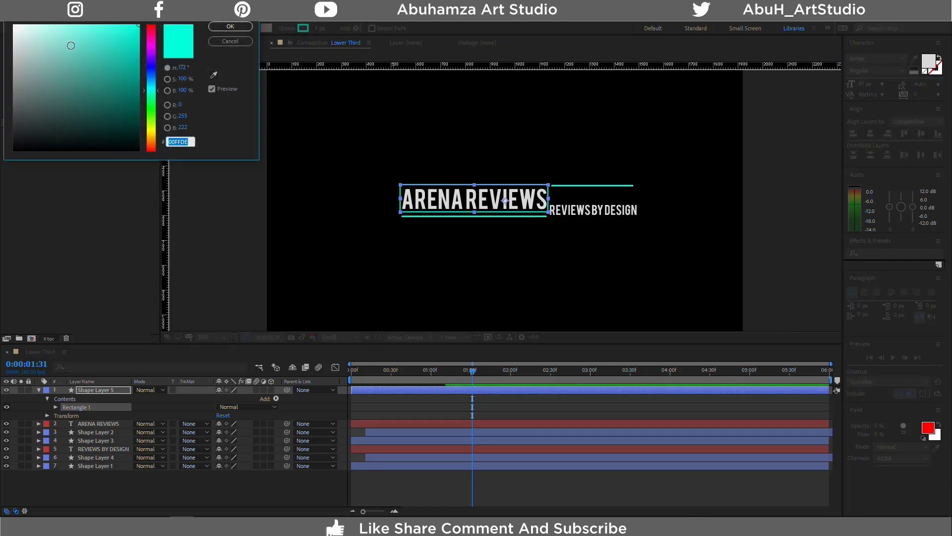
{"action": "left_click", "coordinate": [231, 41]}
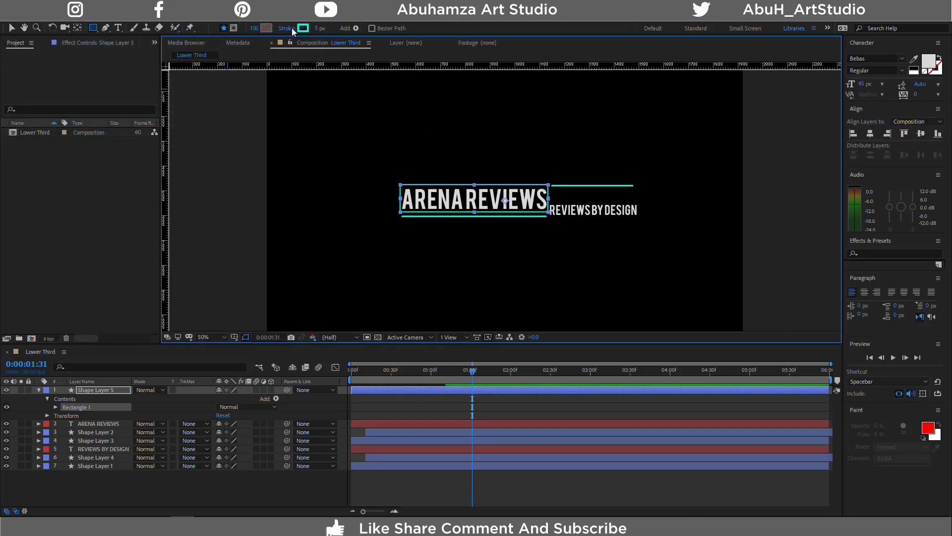
{"action": "left_click", "coordinate": [254, 29]}
{"action": "left_click", "coordinate": [50, 85]}
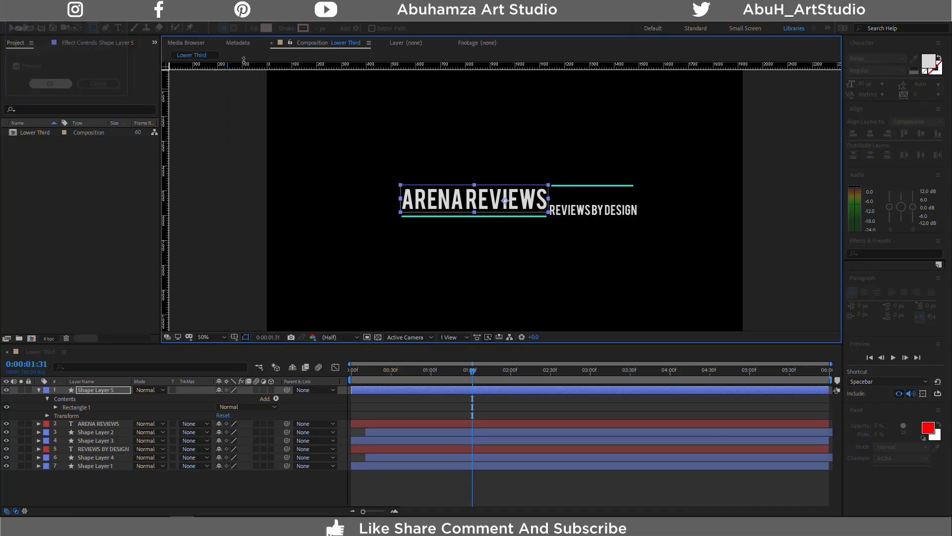
{"action": "left_click", "coordinate": [264, 28]}
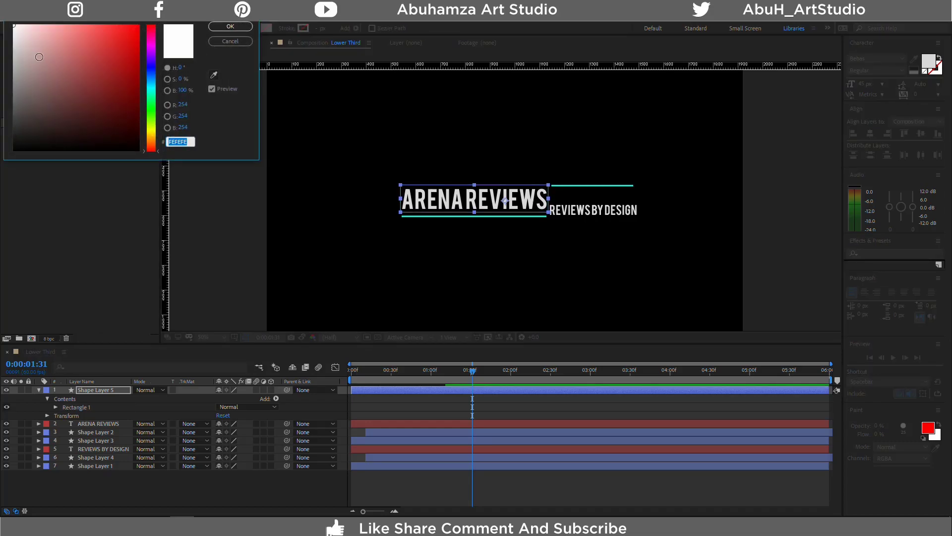
{"action": "type", "text": "FFFFFF"}
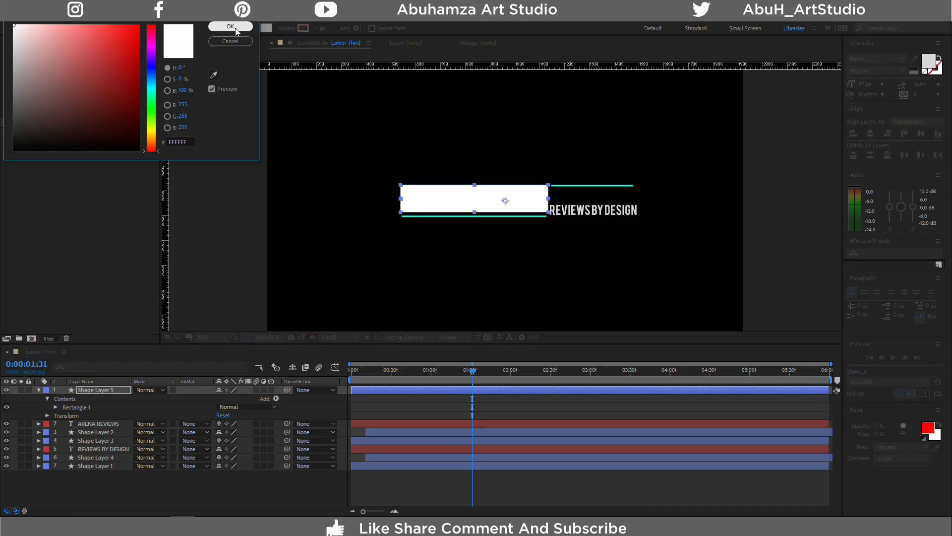
{"action": "left_click", "coordinate": [235, 28]}
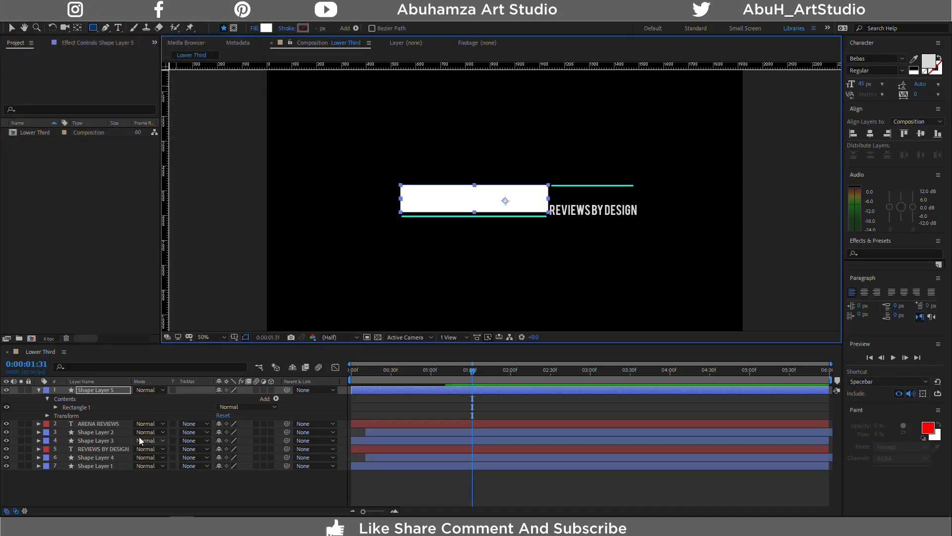
Set ARENA REVIEWS' track matte to Alpha Matte 'Shape Layer 5' and select the title layer
{"action": "left_click", "coordinate": [207, 423]}
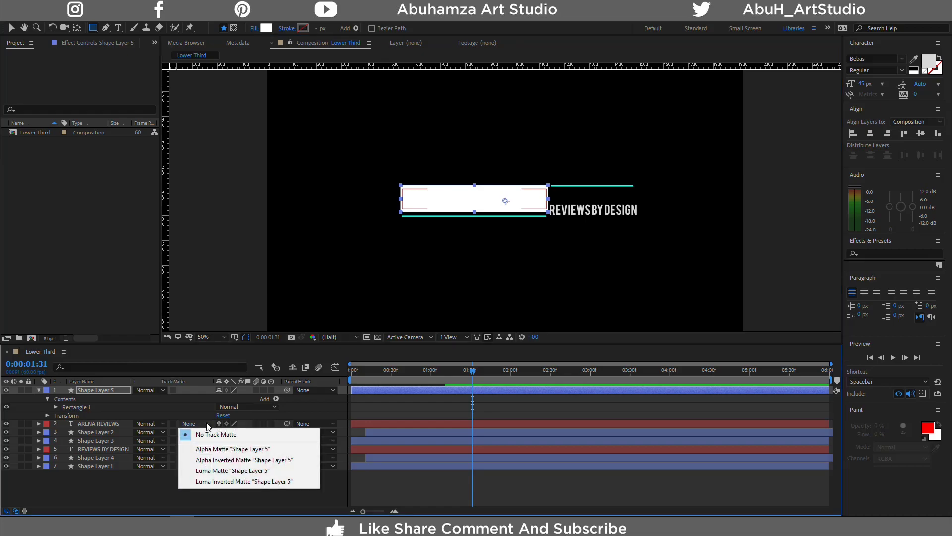
{"action": "left_click", "coordinate": [207, 449]}
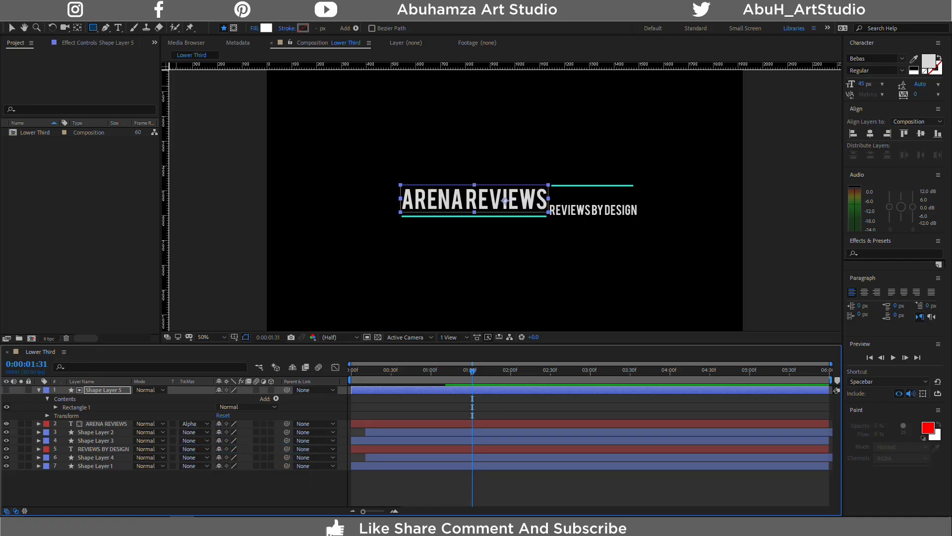
{"action": "left_click", "coordinate": [16, 511]}
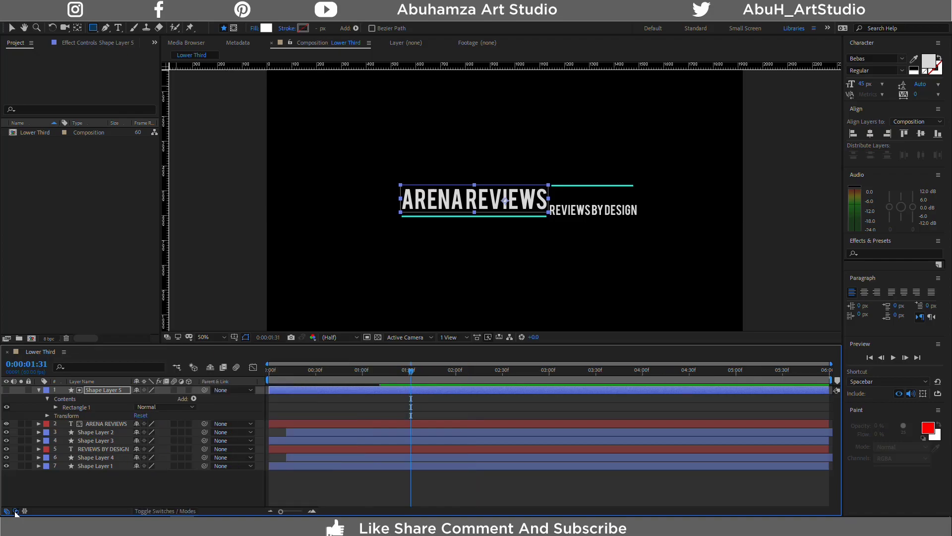
{"action": "left_click", "coordinate": [16, 511]}
{"action": "left_click", "coordinate": [16, 511]}
{"action": "left_click", "coordinate": [16, 512]}
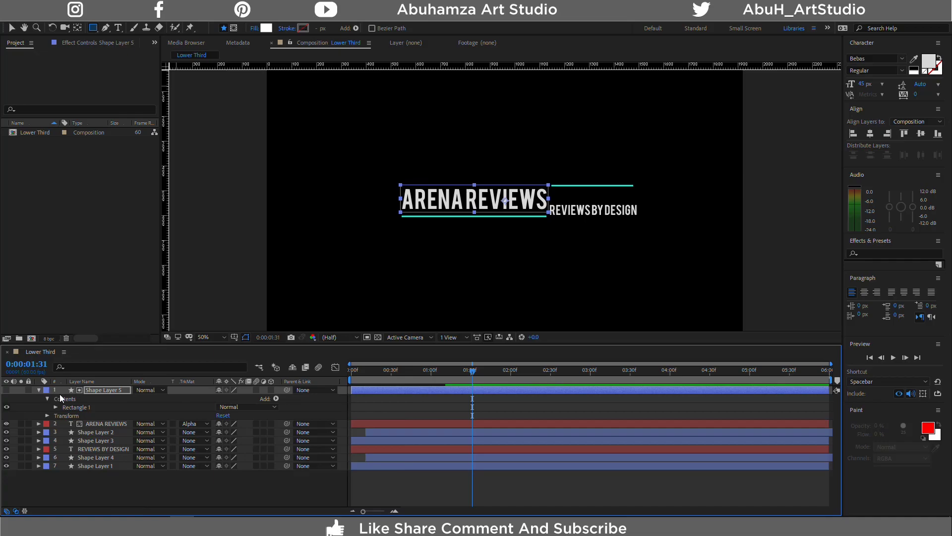
{"action": "left_click", "coordinate": [91, 423]}
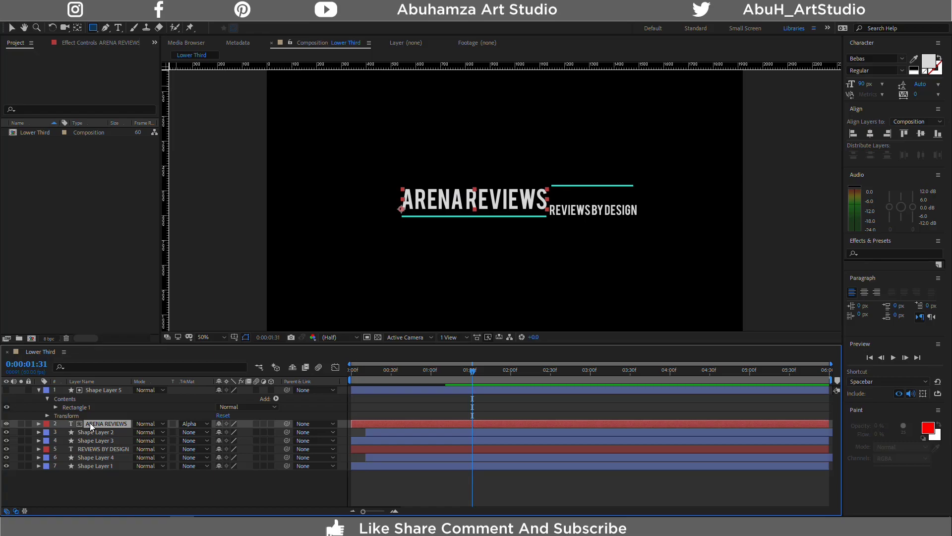
Keyframe the title's Position at one second, then raise it out of view at 0:00
{"action": "key", "text": "p"}
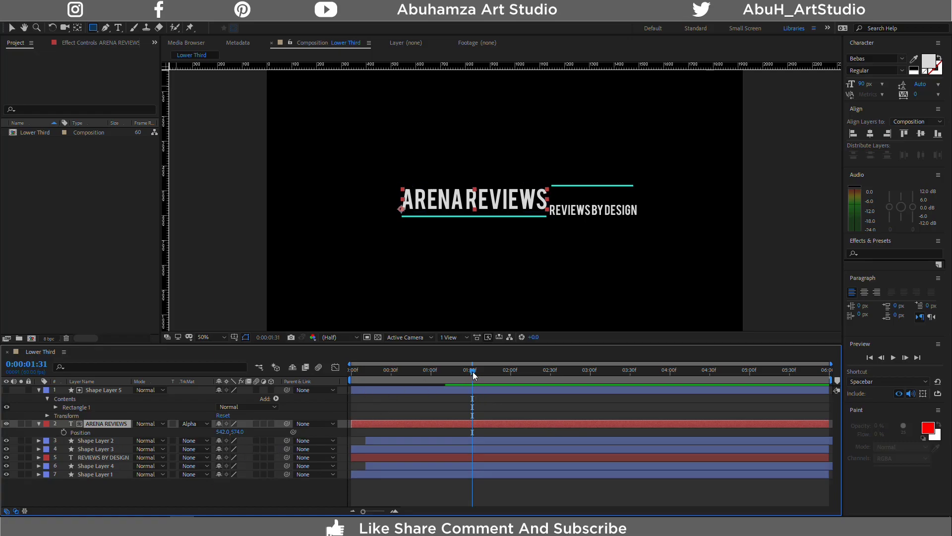
{"action": "left_click_drag", "start_coordinate": [472, 373], "coordinate": [431, 373]}
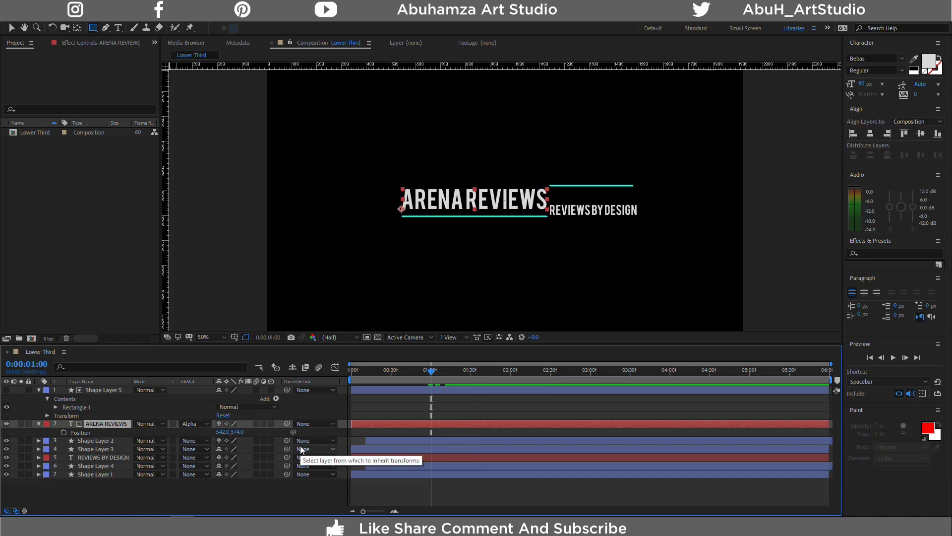
{"action": "left_click", "coordinate": [63, 432]}
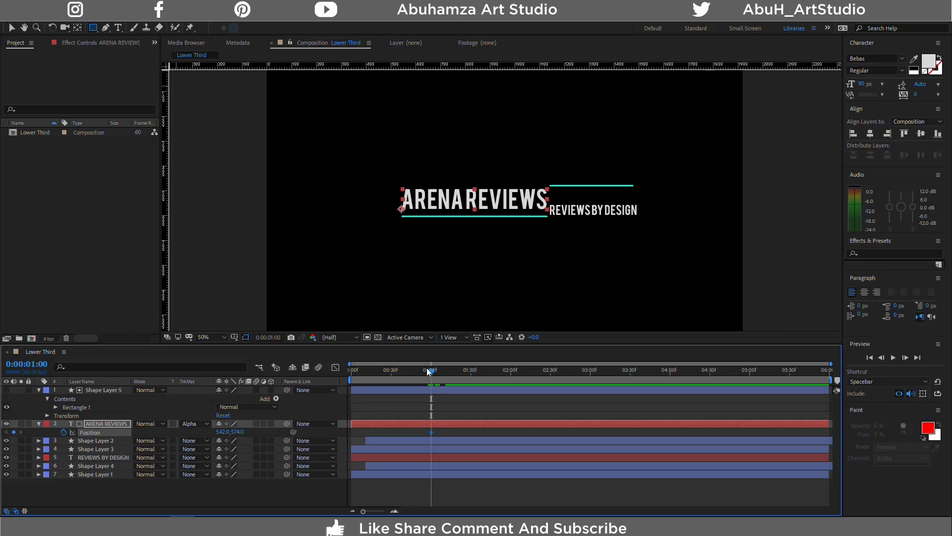
{"action": "left_click_drag", "start_coordinate": [430, 371], "coordinate": [289, 371]}
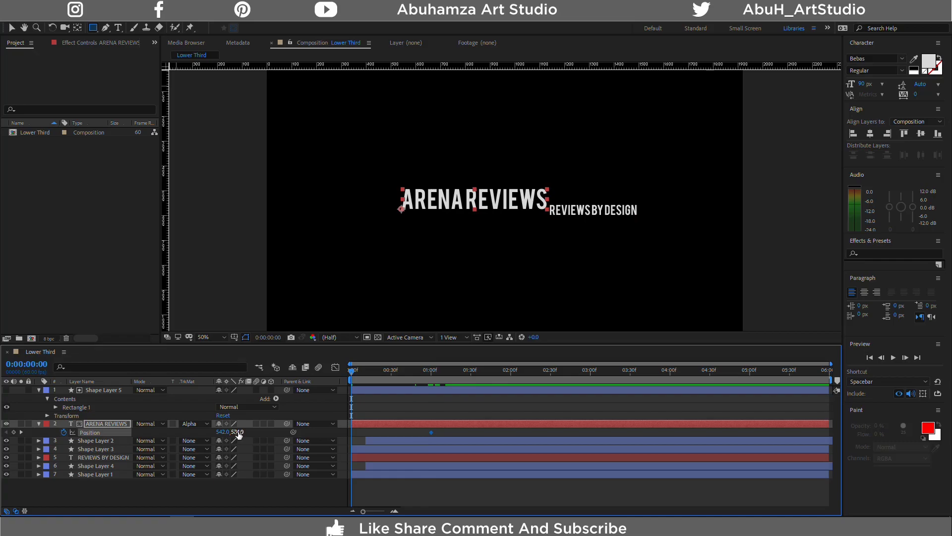
{"action": "left_click_drag", "start_coordinate": [238, 432], "coordinate": [179, 433]}
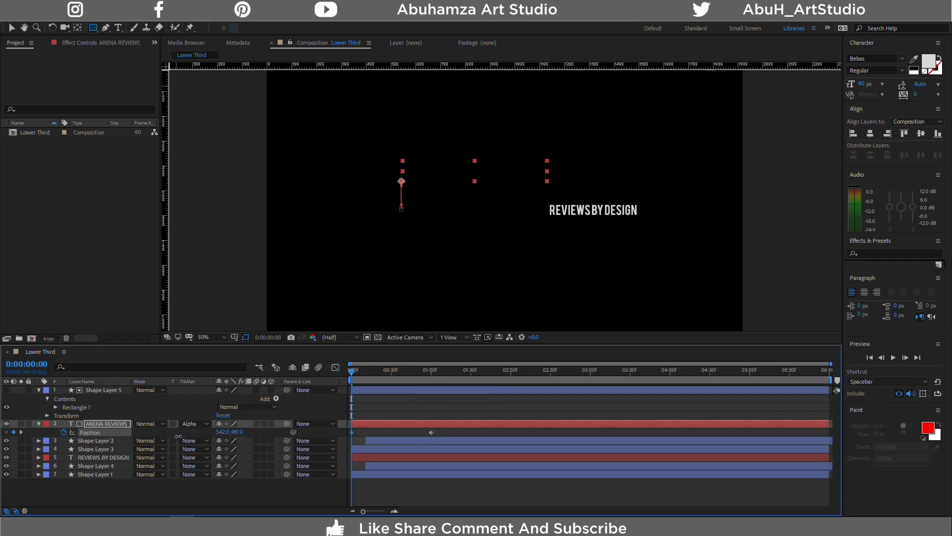
Apply Easy Ease to the Position keyframes and reshape the speed graph for a fast start, slow finish
{"action": "left_click", "coordinate": [516, 400]}
{"action": "left_click_drag", "start_coordinate": [460, 432], "coordinate": [360, 428]}
{"action": "right_click", "coordinate": [352, 433]}
{"action": "mouse_move", "coordinate": [373, 428]}
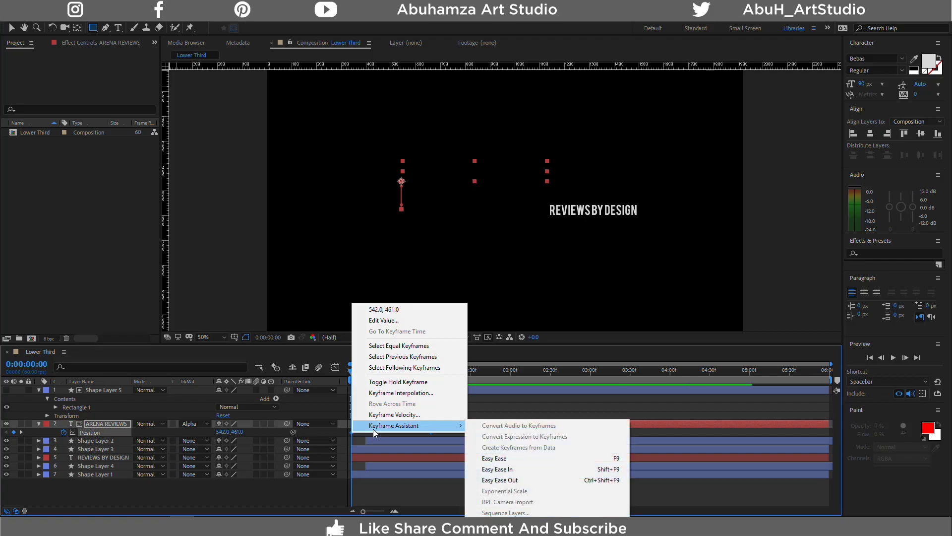
{"action": "left_click", "coordinate": [518, 459]}
{"action": "left_click", "coordinate": [336, 368]}
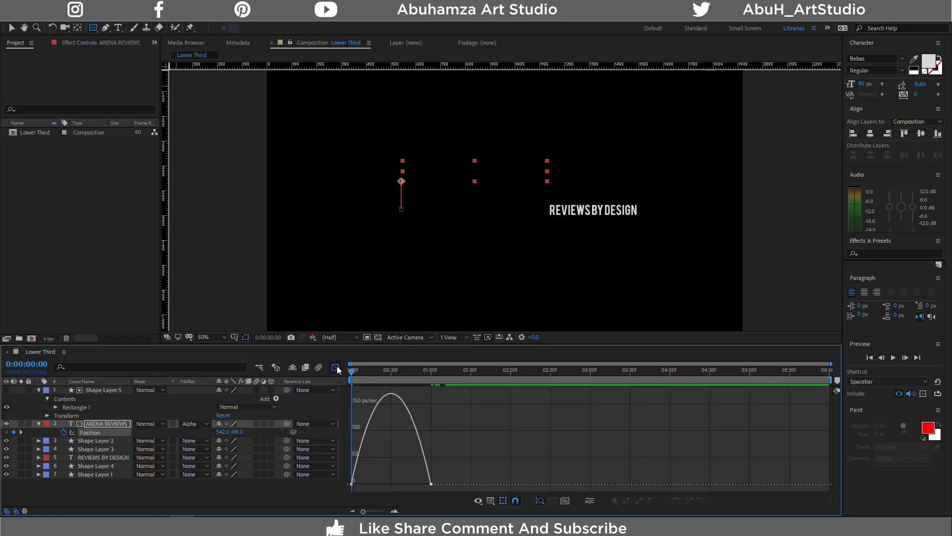
{"action": "left_click_drag", "start_coordinate": [490, 504], "coordinate": [332, 478]}
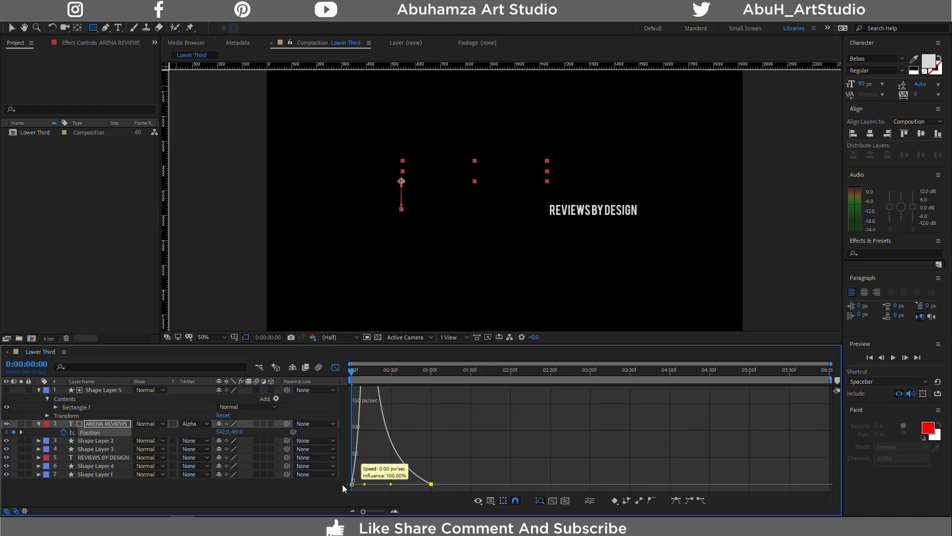
{"action": "left_click", "coordinate": [336, 368]}
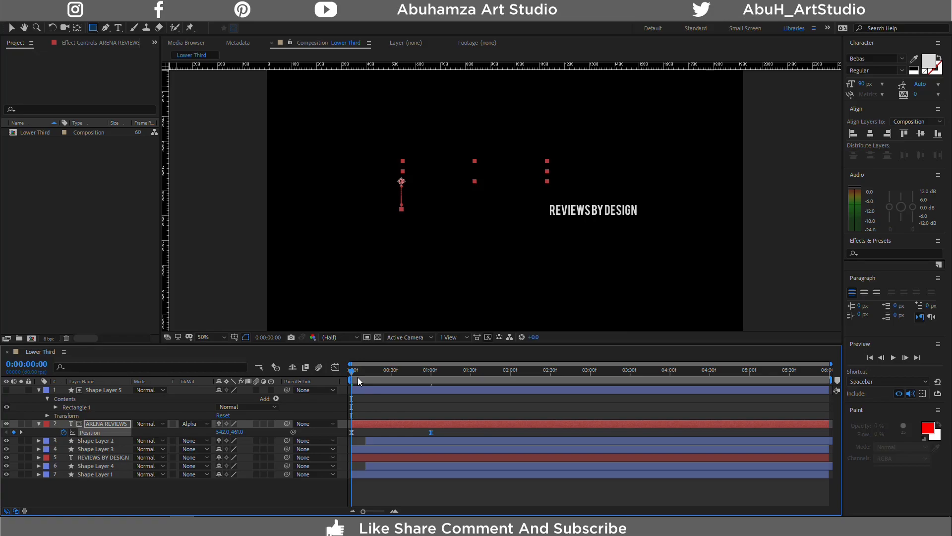
Preview the title sliding in, then return to around the one-second mark
{"action": "key", "text": "space"}
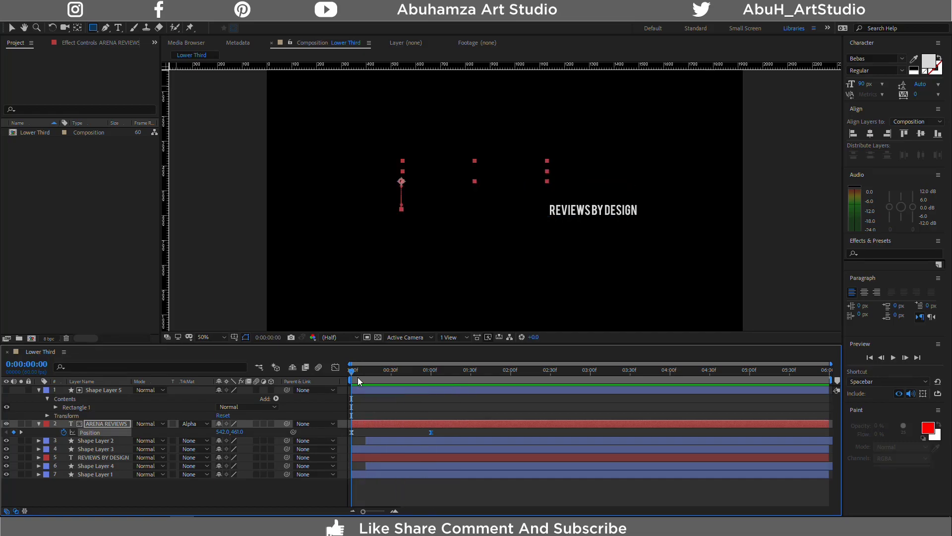
{"action": "key", "text": "space"}
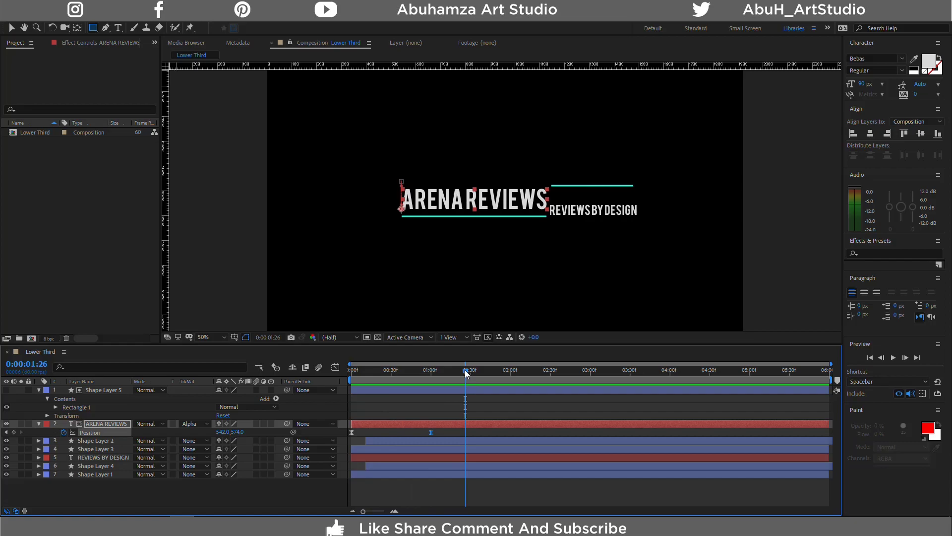
{"action": "left_click_drag", "start_coordinate": [465, 369], "coordinate": [430, 373]}
{"action": "left_click", "coordinate": [137, 496]}
{"action": "left_click", "coordinate": [94, 29]}
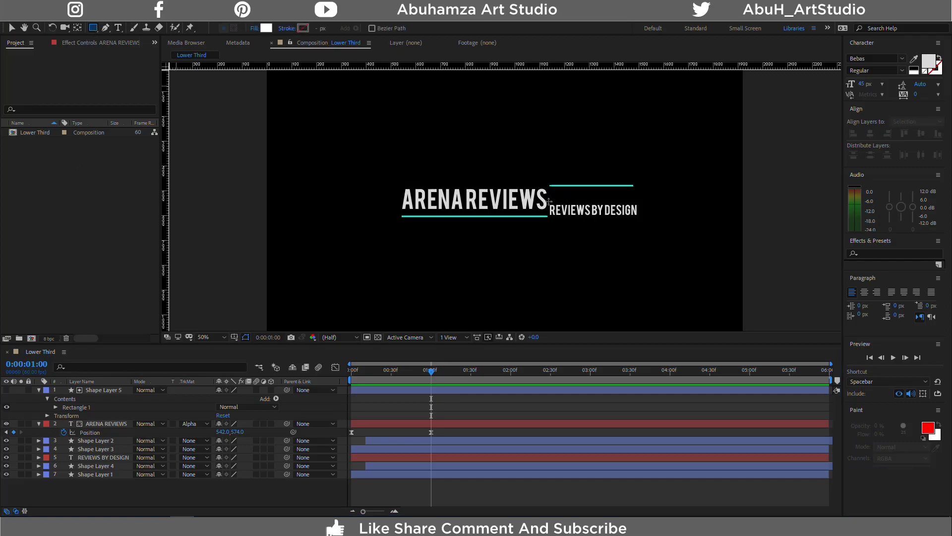
Draw Shape Layer 6 beside the title and place it directly above the subtitle layer
{"action": "left_click_drag", "start_coordinate": [548, 201], "coordinate": [639, 216]}
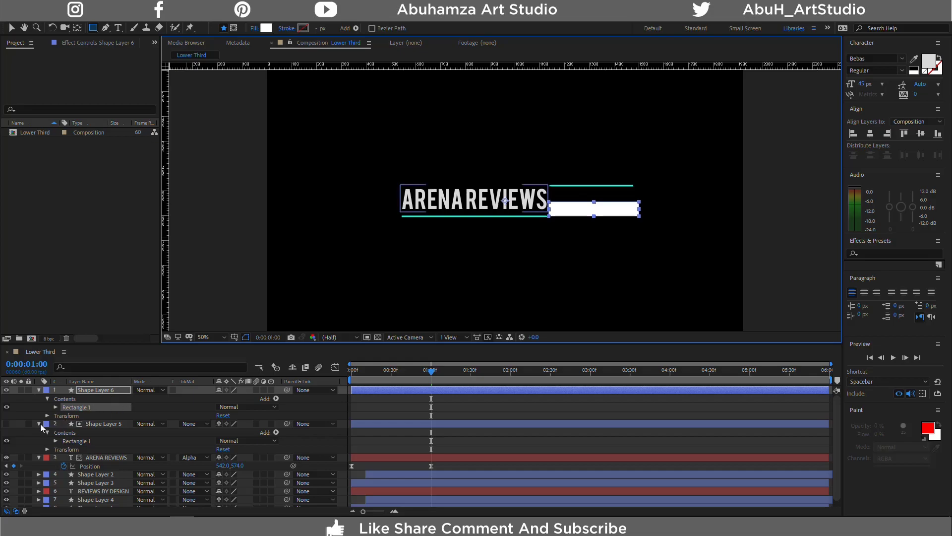
{"action": "left_click", "coordinate": [40, 424]}
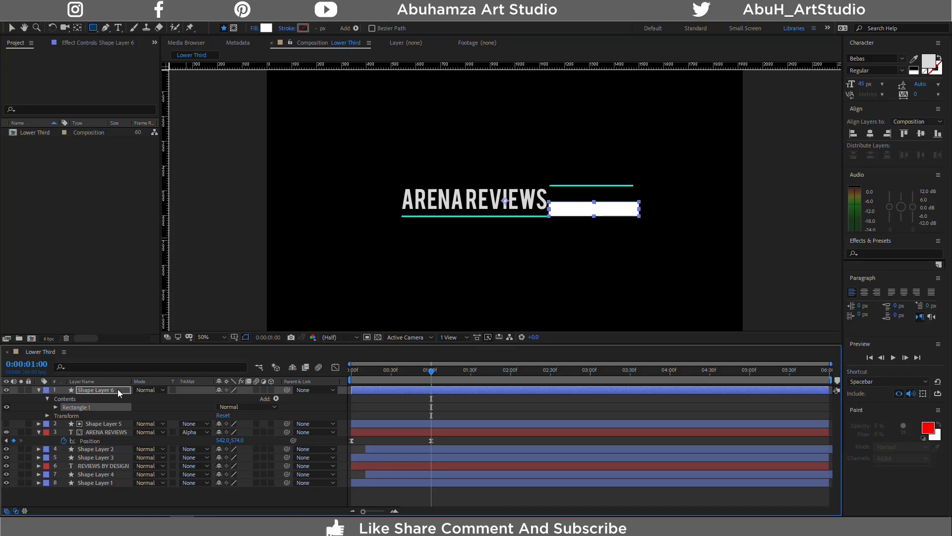
{"action": "left_click_drag", "start_coordinate": [118, 389], "coordinate": [106, 458]}
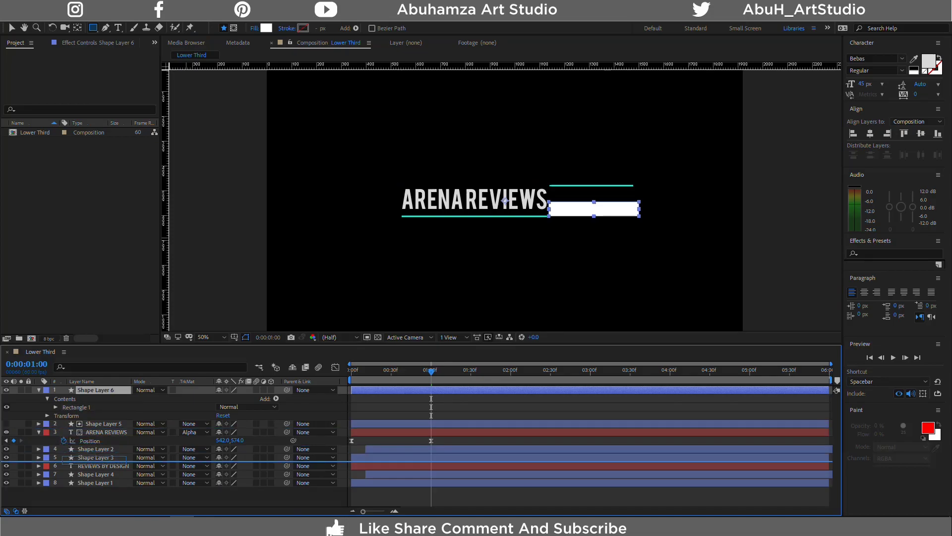
{"action": "left_click_drag", "start_coordinate": [107, 458], "coordinate": [114, 461]}
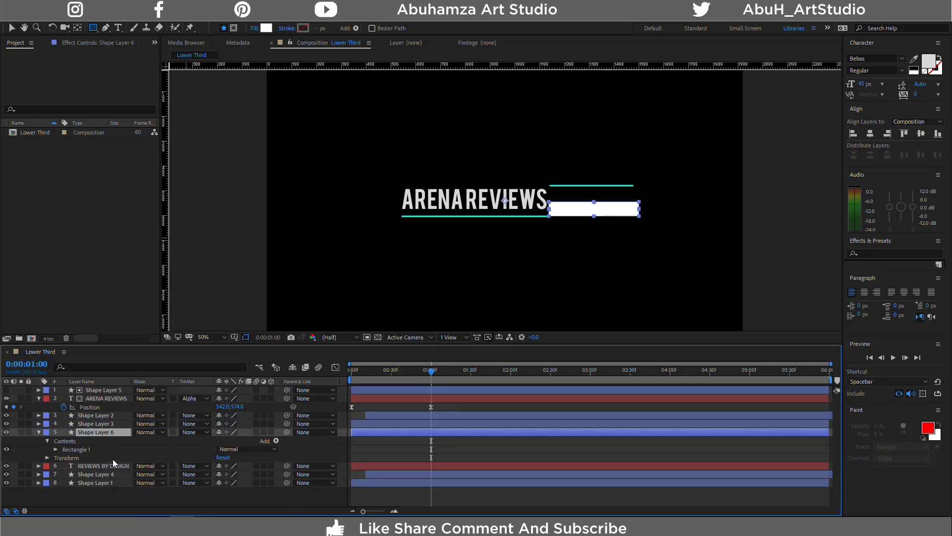
Set REVIEWS BY DESIGN's track matte to Alpha Matte Shape Layer 6 and show its Position
{"action": "left_click", "coordinate": [203, 464]}
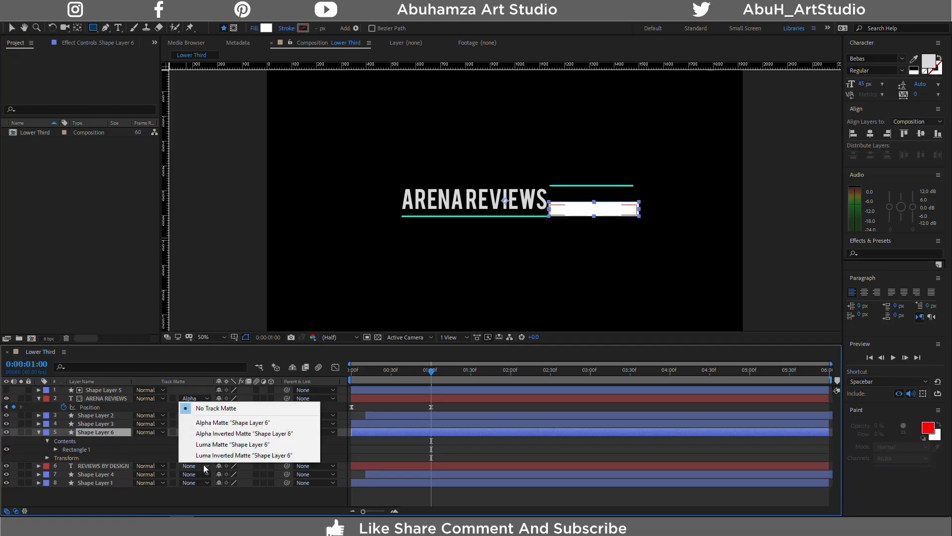
{"action": "left_click", "coordinate": [210, 424]}
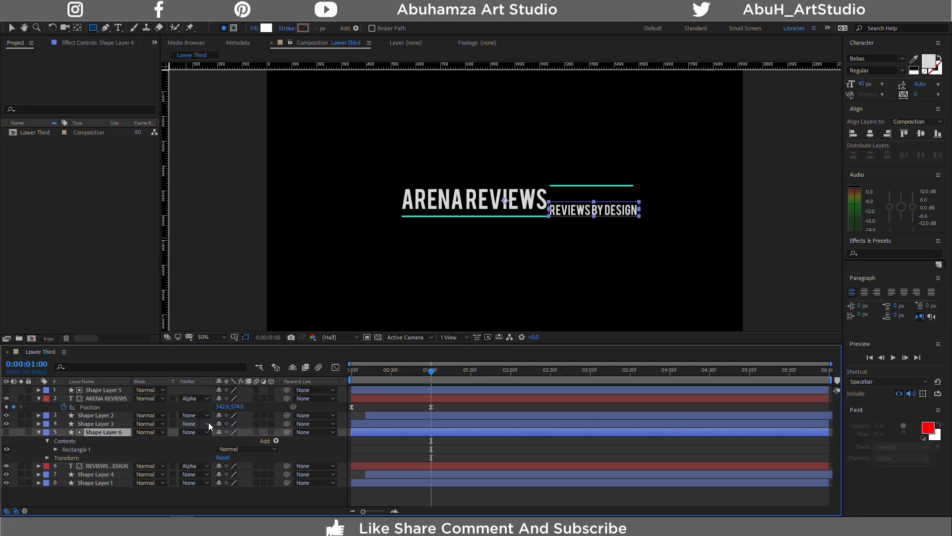
{"action": "left_click", "coordinate": [100, 465]}
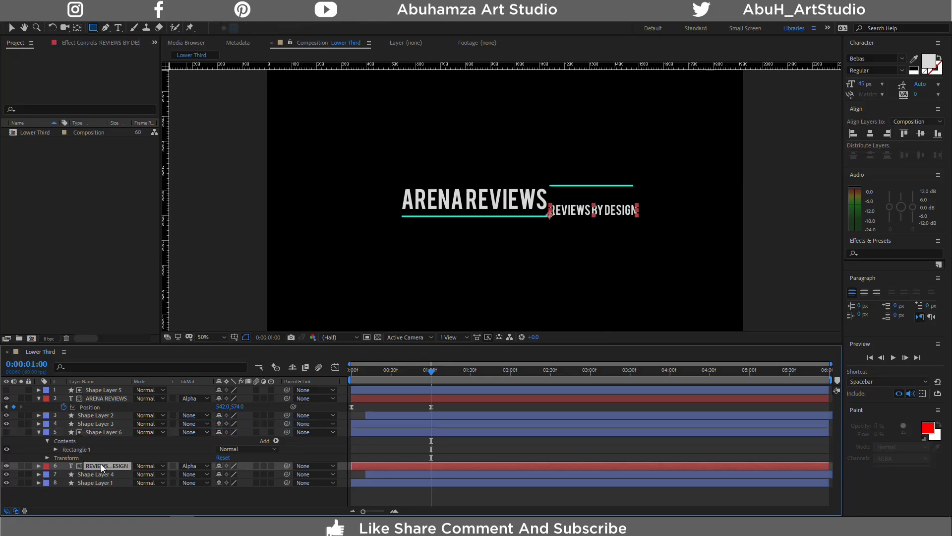
{"action": "key", "text": "p"}
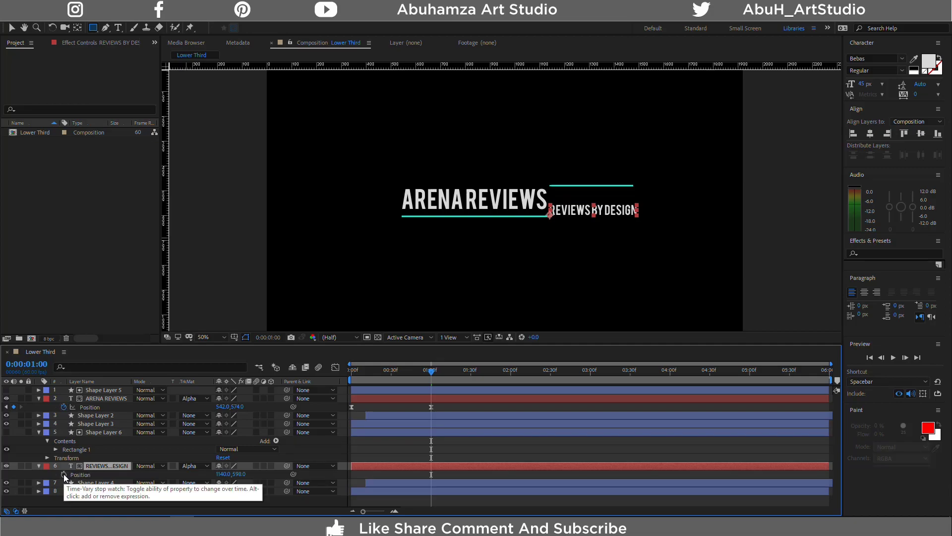
Keyframe the subtitle at 1140,598 at one second and 1140,659 at 0:00
{"action": "left_click", "coordinate": [64, 474]}
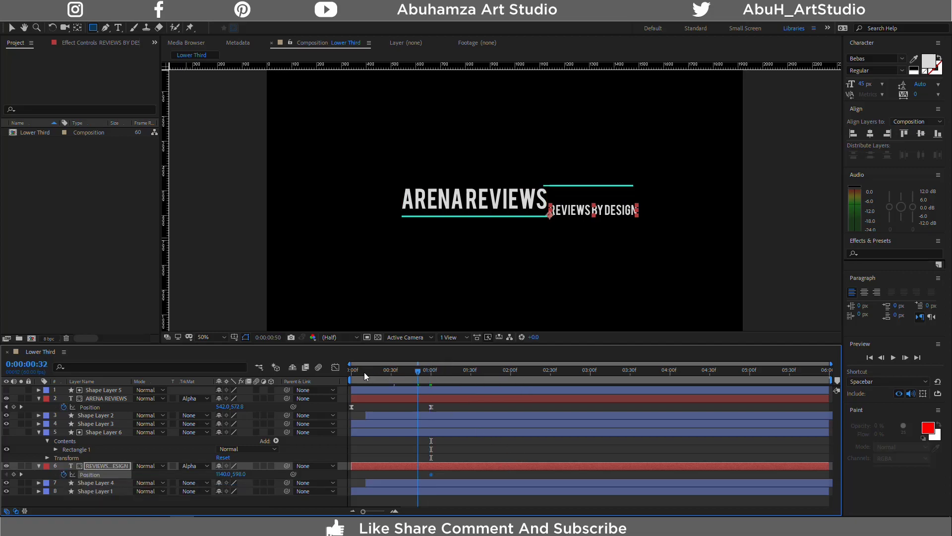
{"action": "left_click_drag", "start_coordinate": [432, 373], "coordinate": [335, 372]}
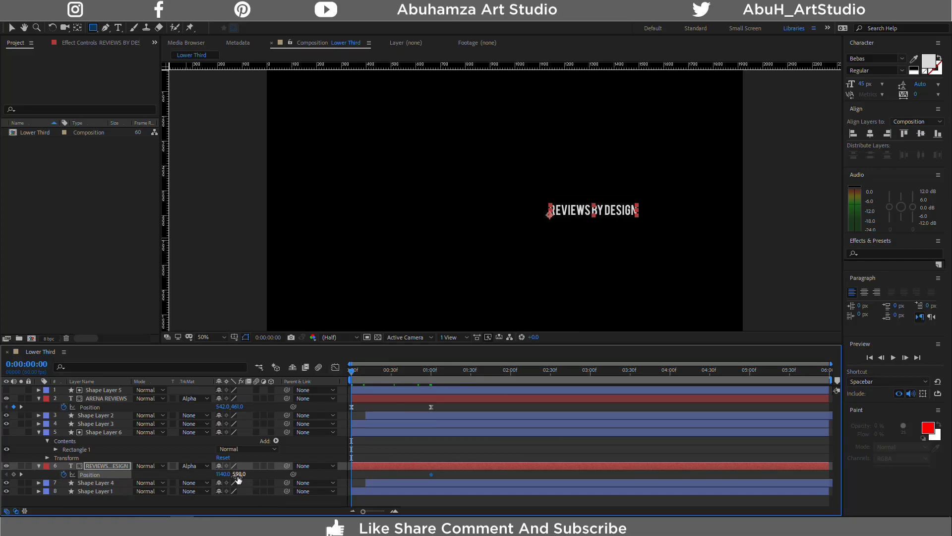
{"action": "left_click_drag", "start_coordinate": [239, 475], "coordinate": [267, 474]}
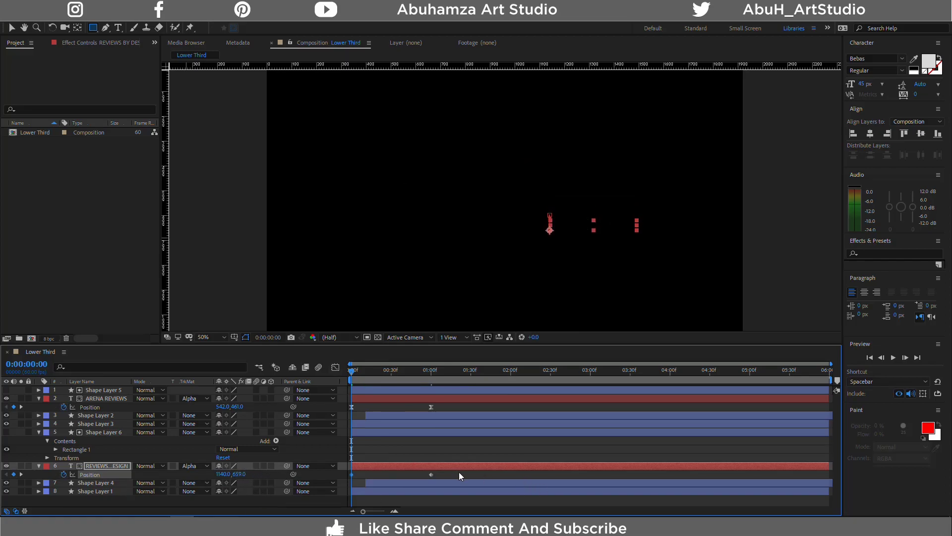
Apply Easy Ease to both subtitle Position keyframes
{"action": "left_click_drag", "start_coordinate": [462, 474], "coordinate": [328, 480]}
{"action": "right_click", "coordinate": [352, 473]}
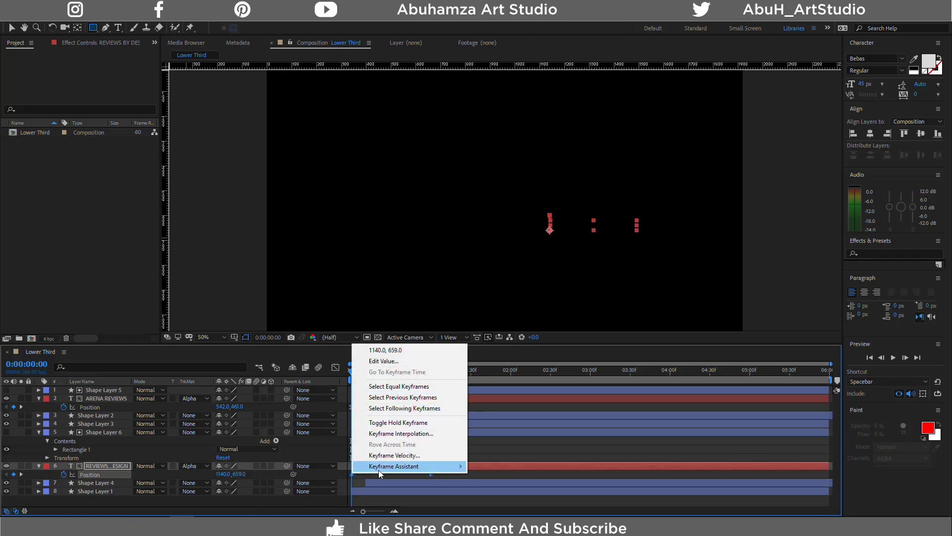
{"action": "mouse_move", "coordinate": [379, 469]}
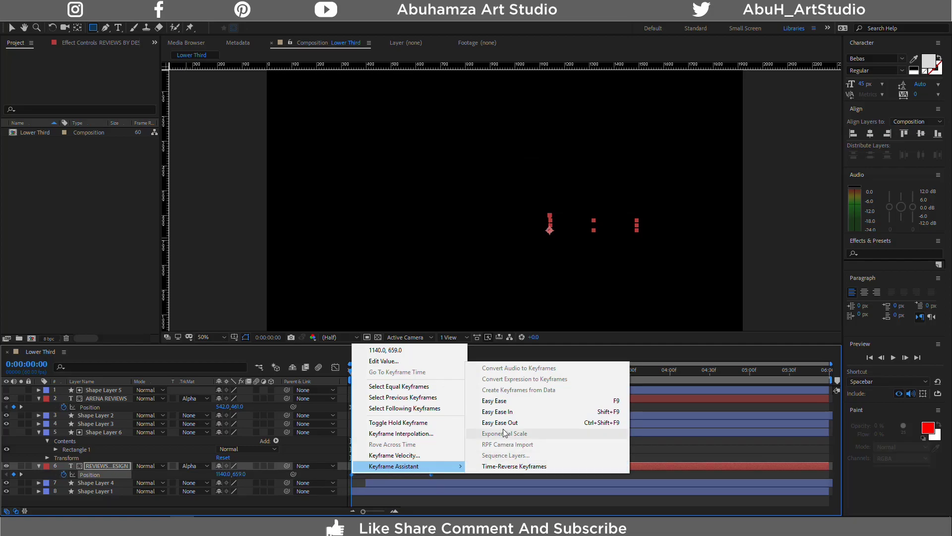
{"action": "left_click", "coordinate": [507, 400]}
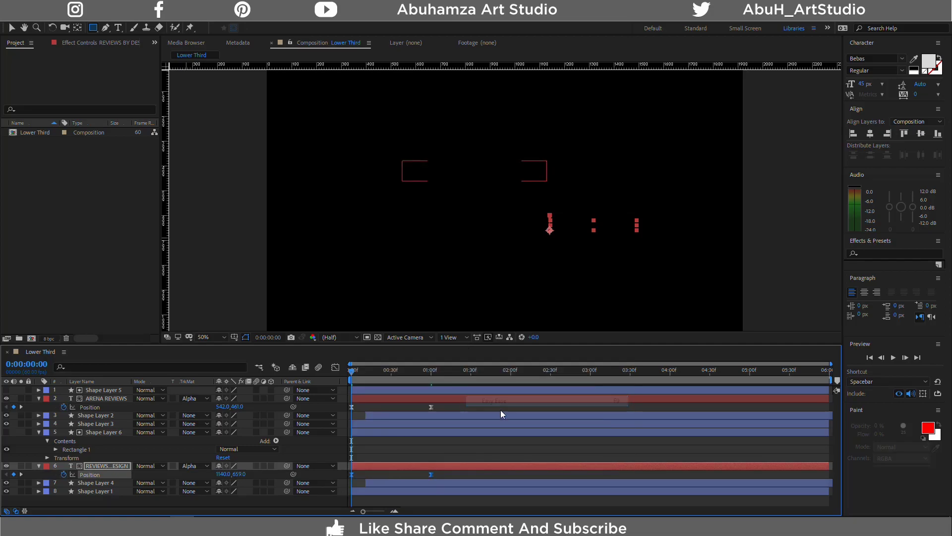
Adjust the influence of the subtitle's Position keyframes on their speed curve
{"action": "left_click", "coordinate": [335, 369]}
{"action": "mouse_move", "coordinate": [457, 456]}
{"action": "left_mouse_down"}
{"action": "mouse_move", "coordinate": [389, 495]}
{"action": "mouse_move", "coordinate": [391, 484]}
{"action": "left_mouse_up"}
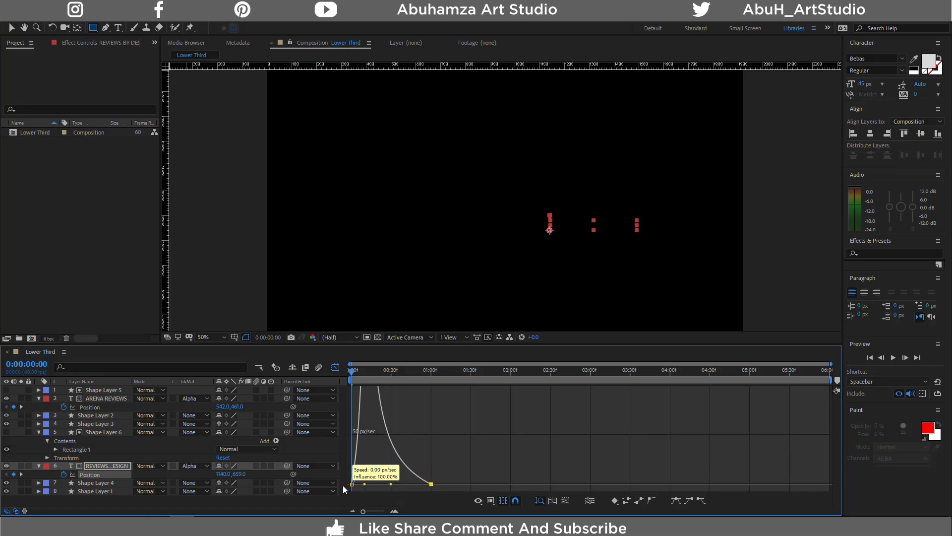
{"action": "left_click", "coordinate": [336, 368]}
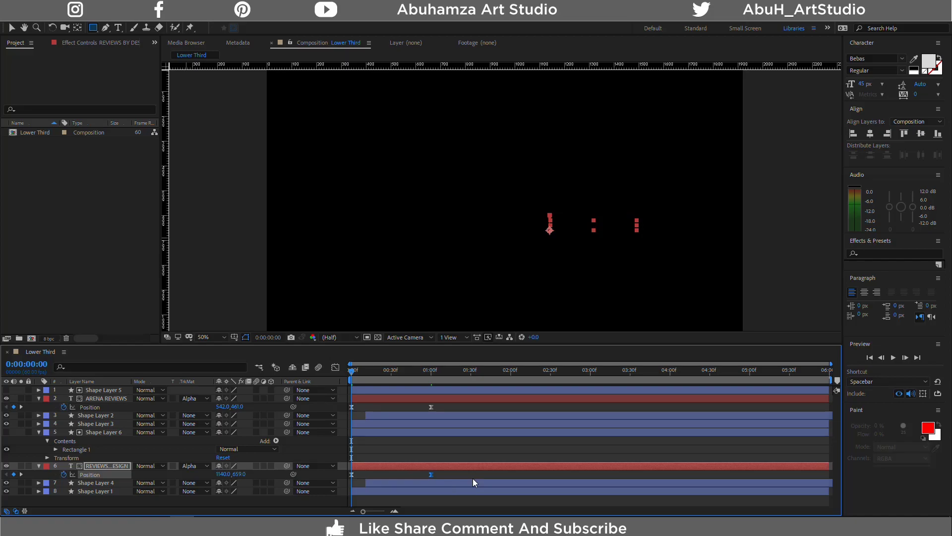
Preview the lower-third title animation
{"action": "key", "text": "space"}
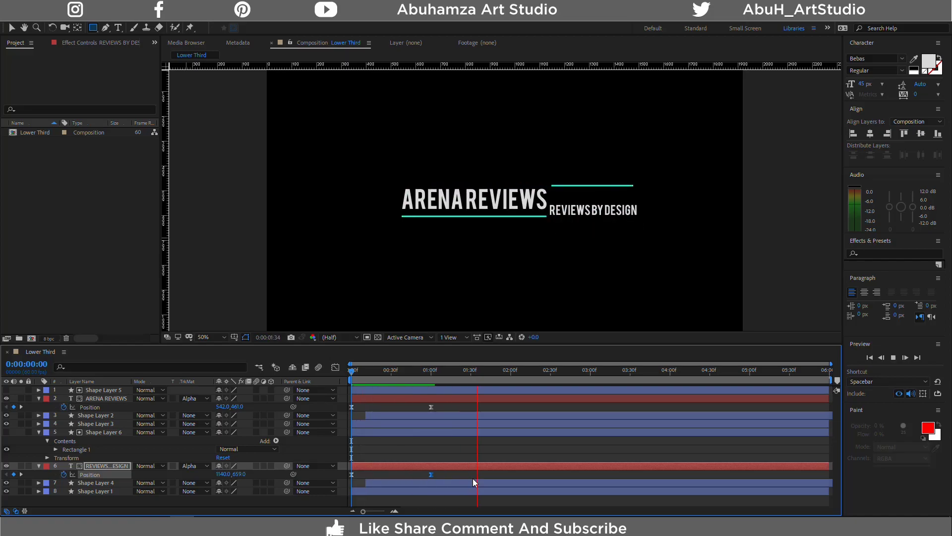
{"action": "key", "text": "space"}
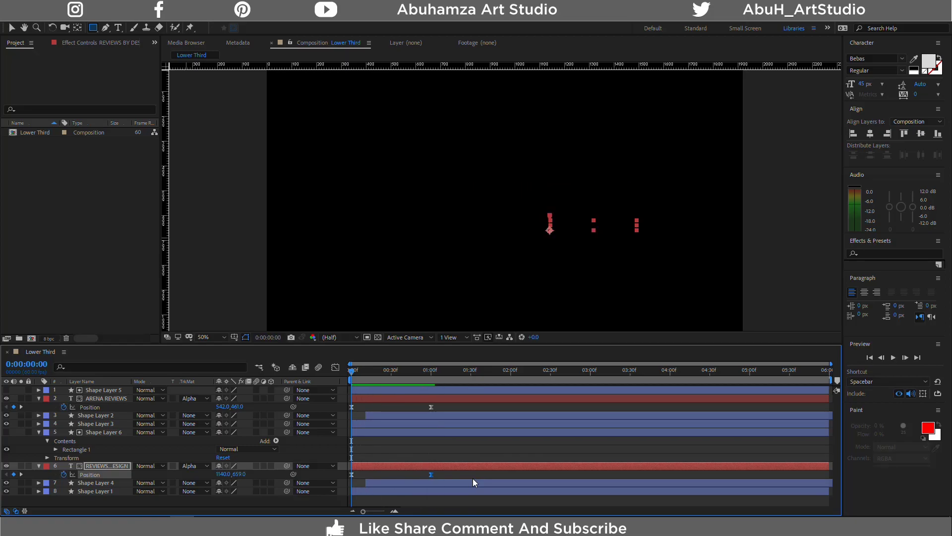
{"action": "key", "text": "space"}
{"action": "key", "text": "space"}
{"action": "key", "text": "space"}
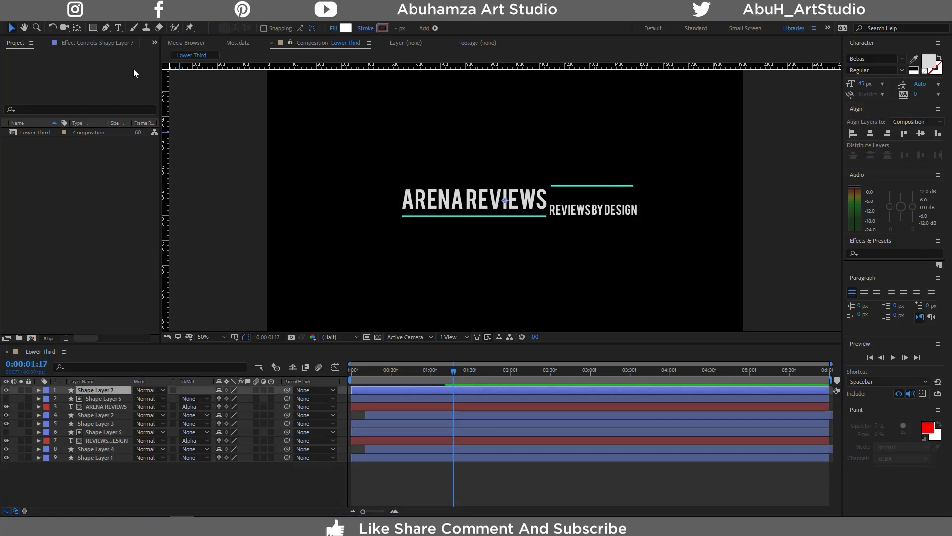
Draw a straight horizontal line with the Pen tool above the ARENA REVIEWS title
{"action": "left_click", "coordinate": [104, 30]}
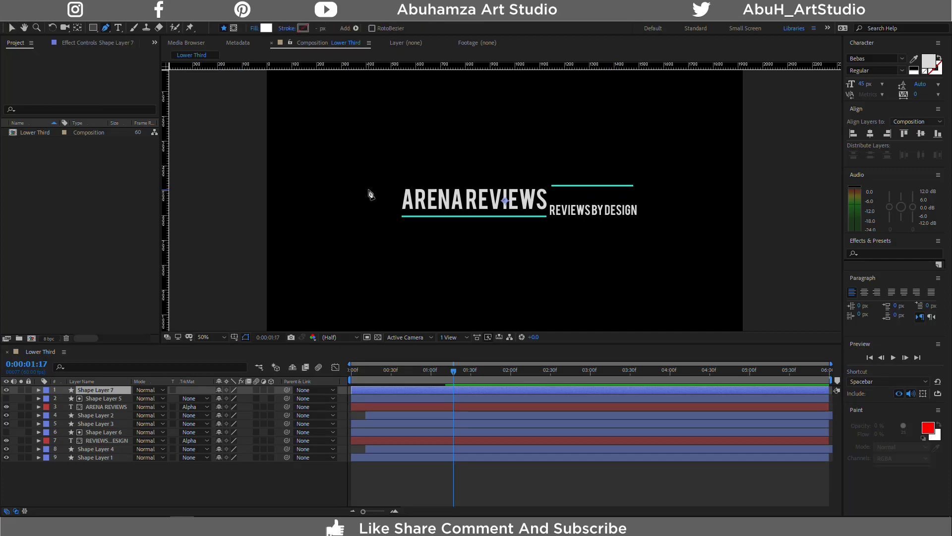
{"action": "left_click", "coordinate": [404, 177]}
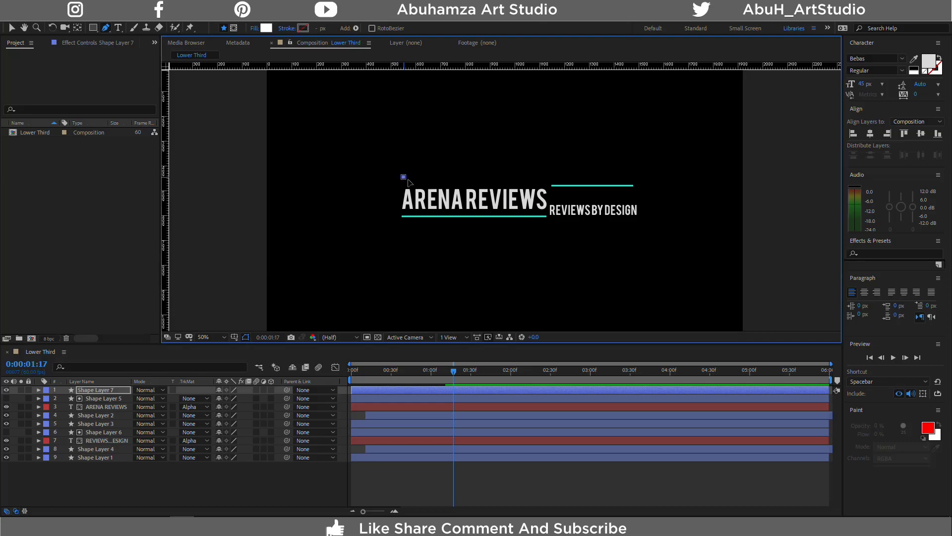
{"action": "left_click", "coordinate": [634, 177]}
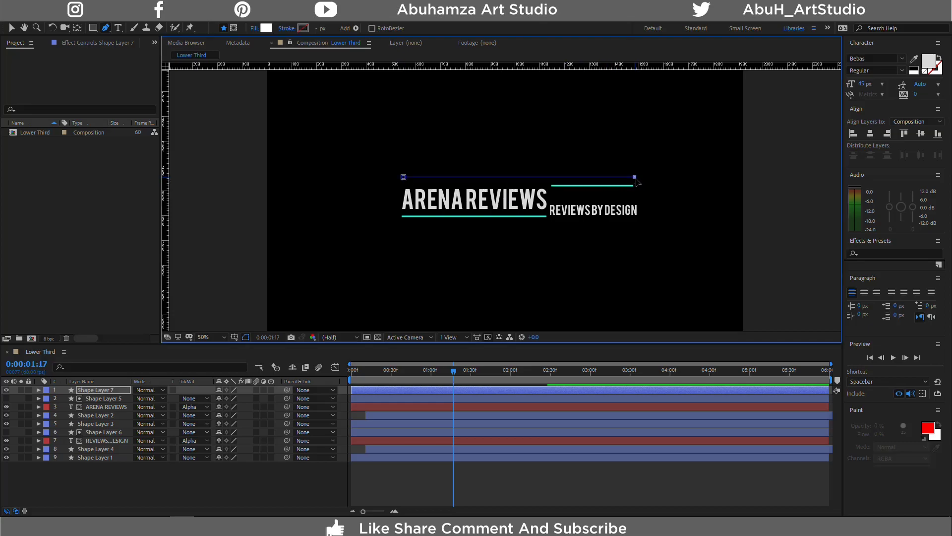
Give the line no fill and a solid teal 2 px stroke
{"action": "left_click", "coordinate": [255, 28]}
{"action": "left_click", "coordinate": [19, 29]}
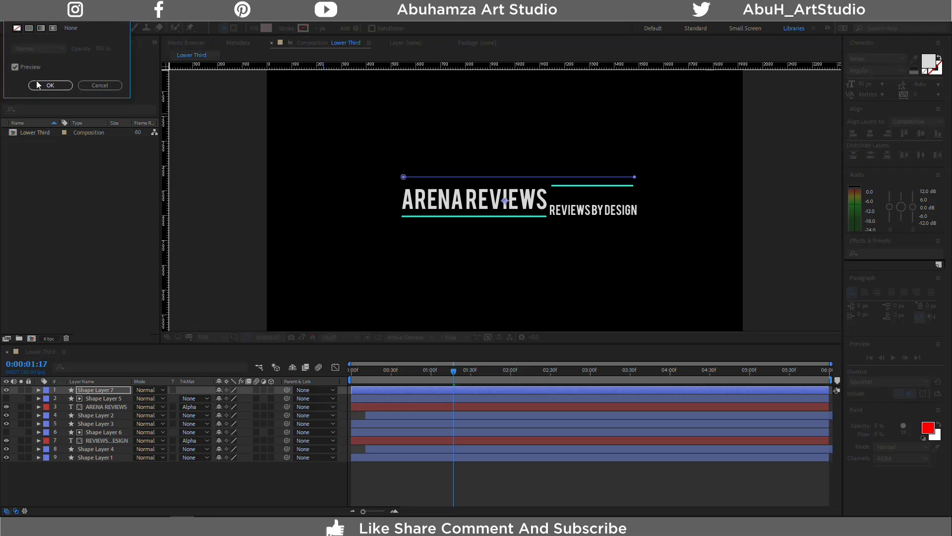
{"action": "left_click", "coordinate": [51, 86]}
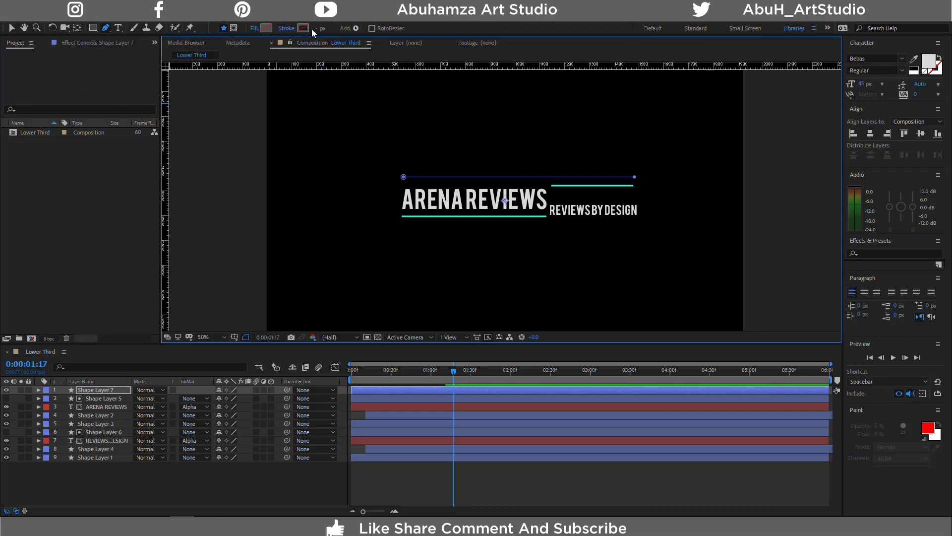
{"action": "left_click", "coordinate": [286, 29]}
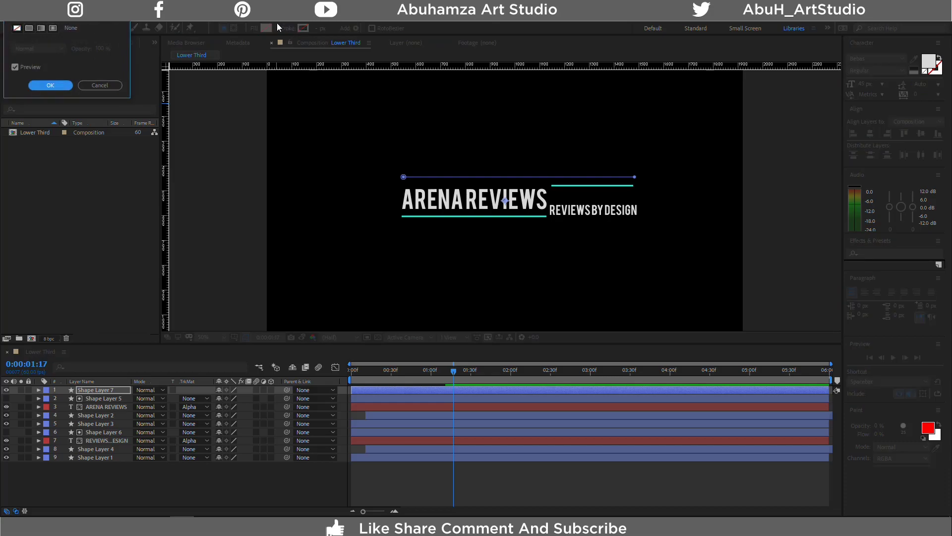
{"action": "left_click", "coordinate": [28, 28]}
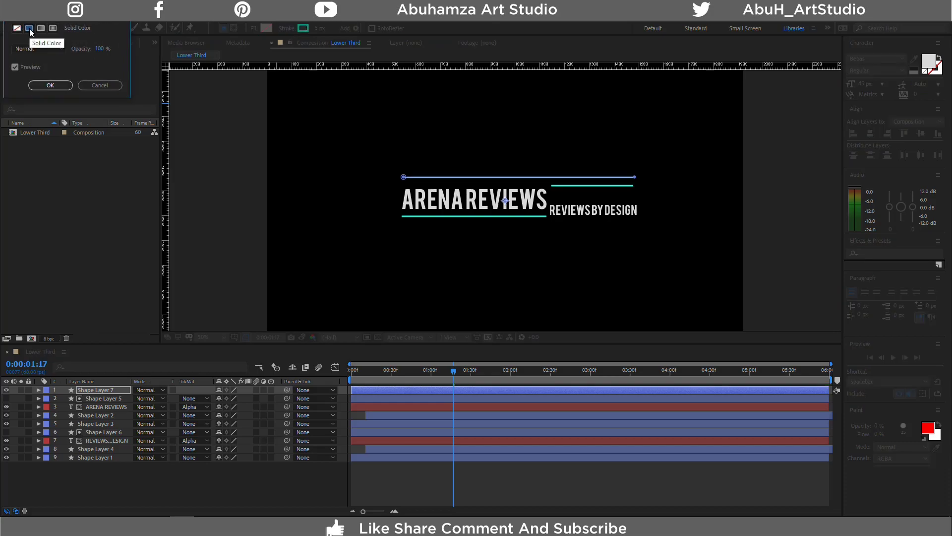
{"action": "left_click", "coordinate": [52, 85]}
{"action": "left_click", "coordinate": [321, 28]}
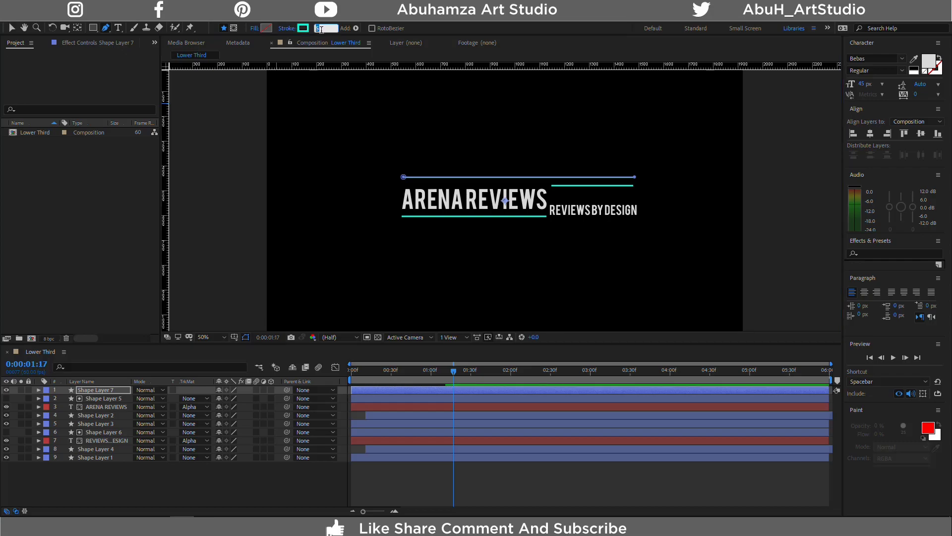
{"action": "type", "text": "2"}
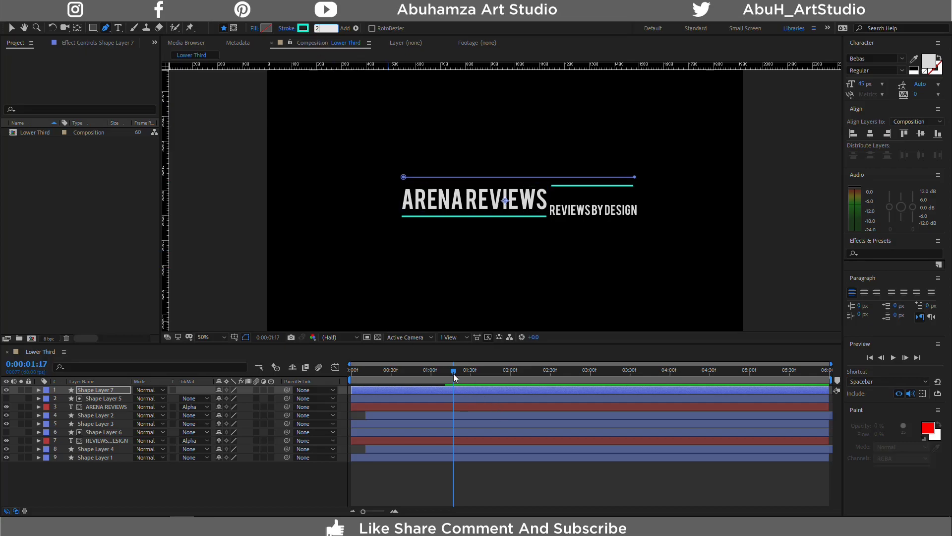
{"action": "left_click_drag", "start_coordinate": [453, 371], "coordinate": [332, 375]}
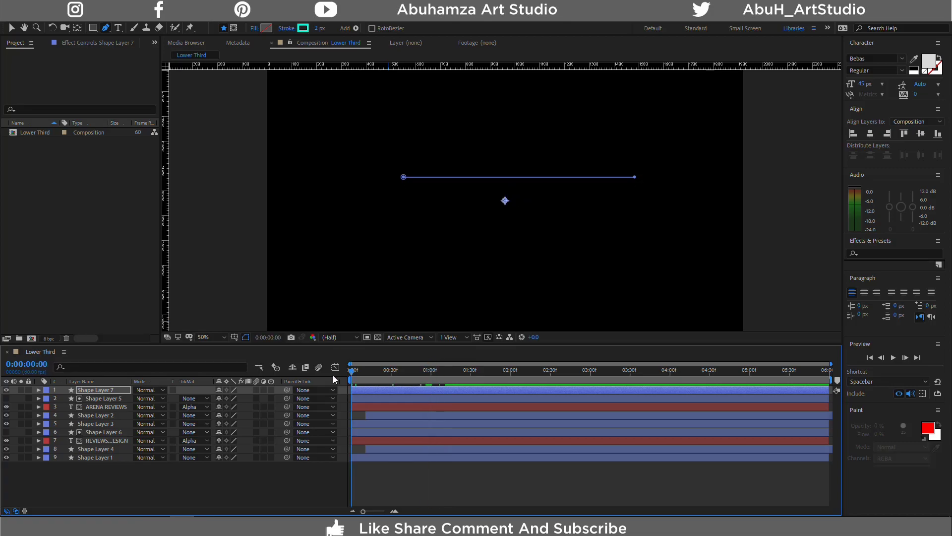
Add Trim Paths to Shape Layer 7 and start keyframing its Start and End values
{"action": "left_click", "coordinate": [39, 390]}
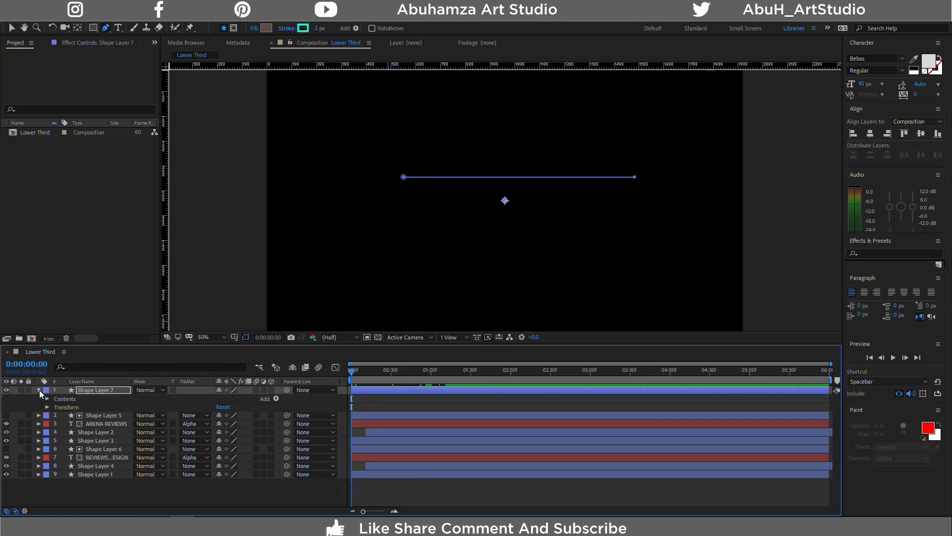
{"action": "left_click", "coordinate": [276, 398]}
{"action": "left_click", "coordinate": [307, 345]}
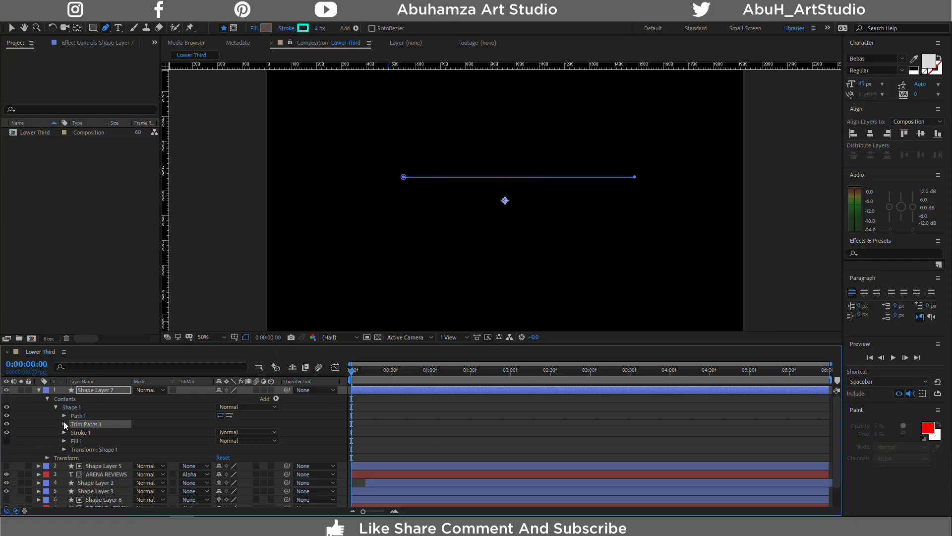
{"action": "left_click", "coordinate": [64, 423]}
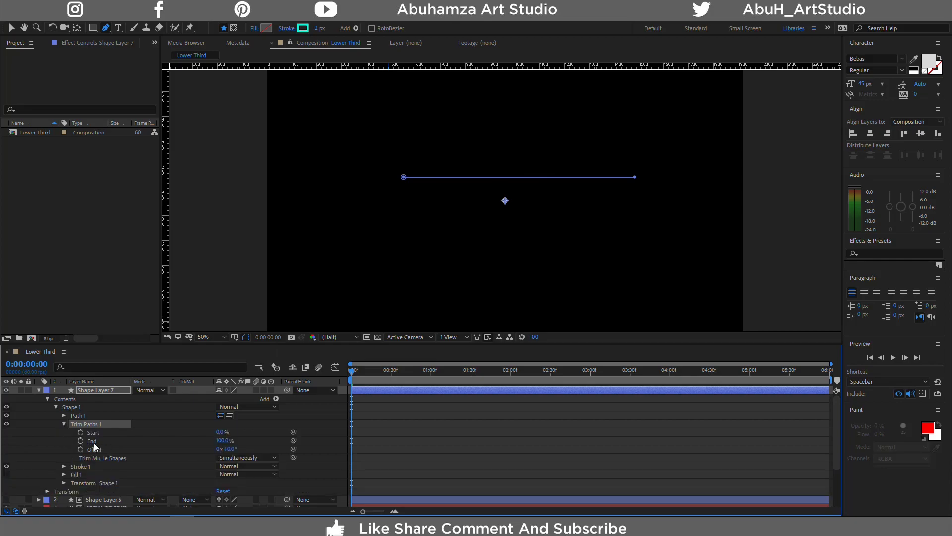
{"action": "left_click", "coordinate": [81, 432]}
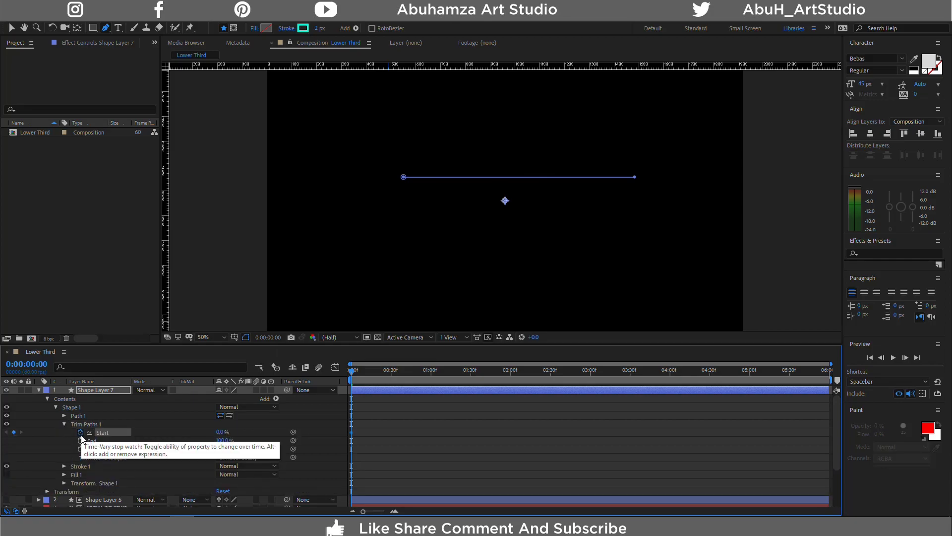
{"action": "left_click", "coordinate": [80, 441]}
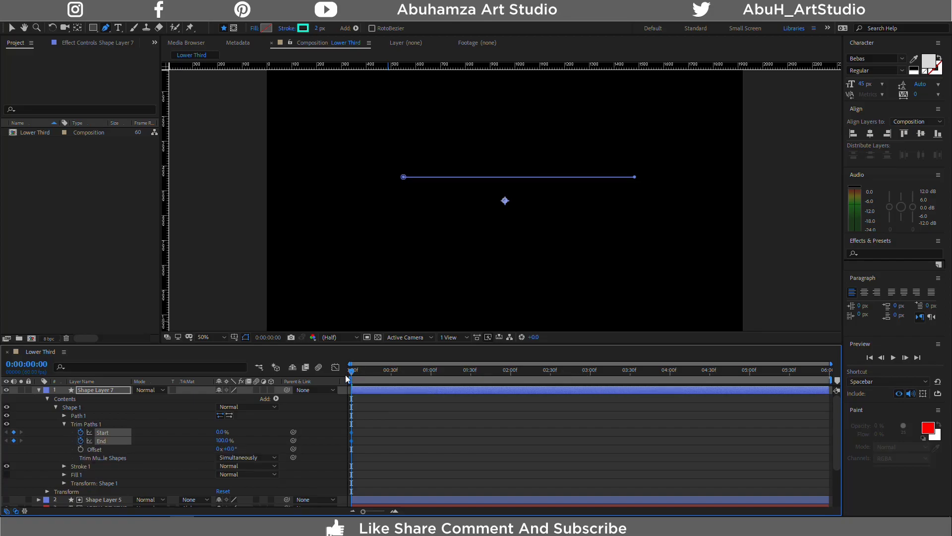
Keyframe Trim Paths End from 0% at frame 0 to 100% at 30 frames
{"action": "left_click_drag", "start_coordinate": [351, 373], "coordinate": [391, 371]}
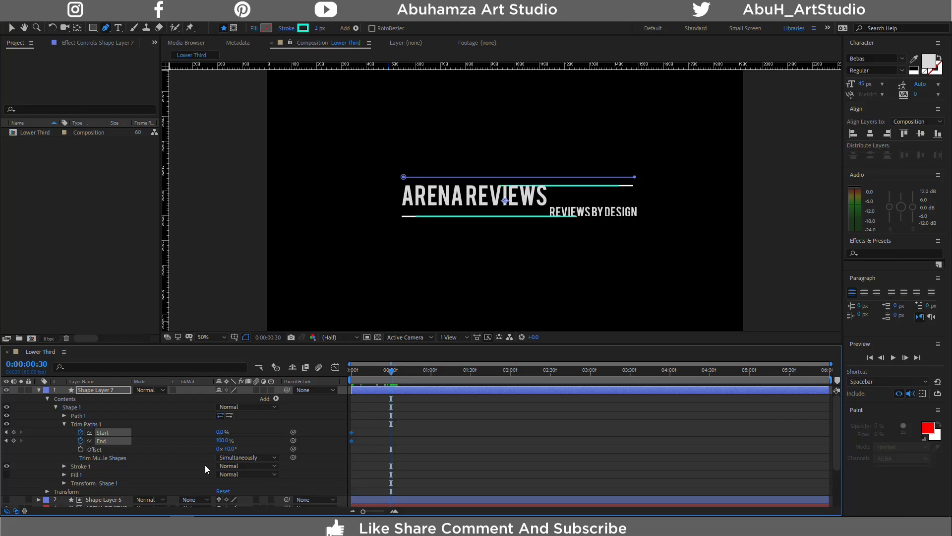
{"action": "left_click_drag", "start_coordinate": [394, 369], "coordinate": [337, 373]}
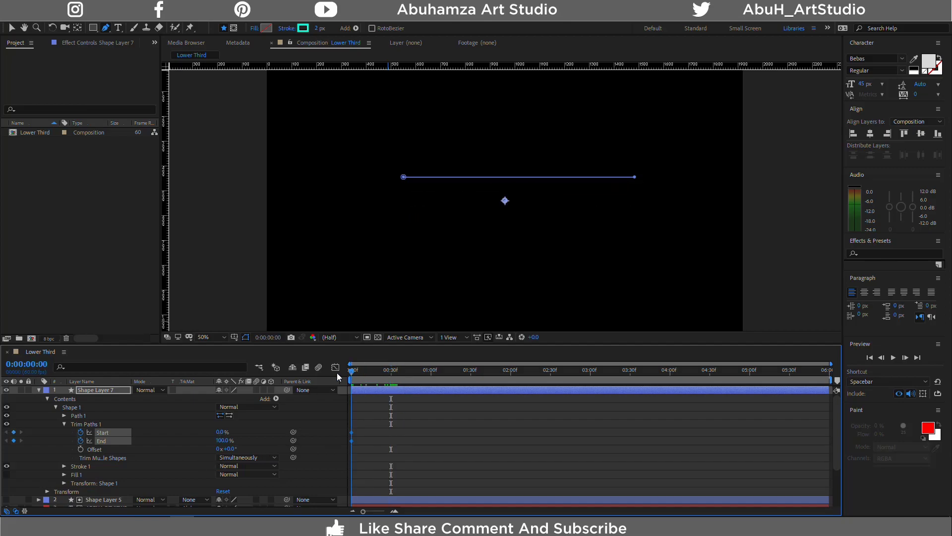
{"action": "left_click", "coordinate": [229, 440]}
{"action": "type", "text": "00"}
{"action": "key", "text": "Return"}
{"action": "left_click_drag", "start_coordinate": [353, 375], "coordinate": [391, 373]}
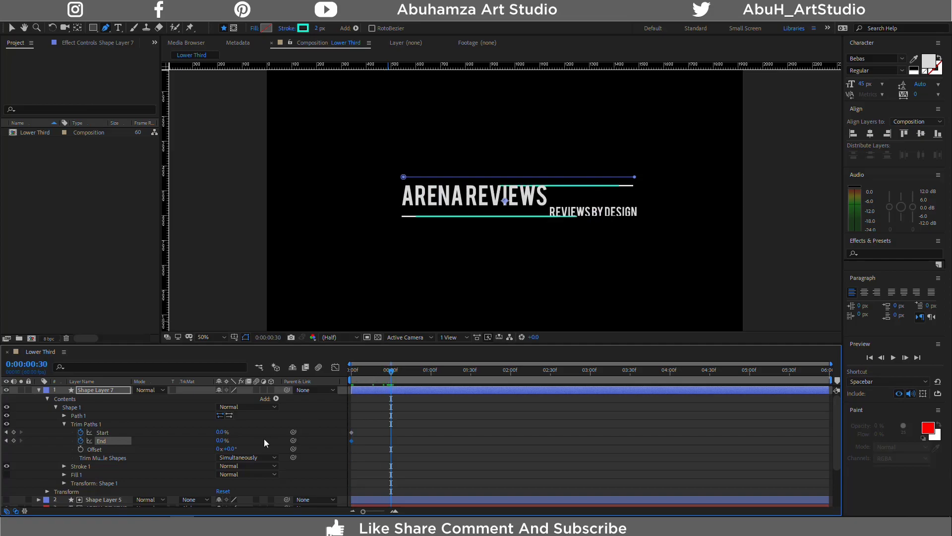
{"action": "left_click", "coordinate": [221, 440]}
{"action": "type", "text": "1"}
{"action": "type", "text": "0"}
{"action": "key", "text": "Return"}
Set Trim Paths Start to 100% at the one-second mark
{"action": "left_click_drag", "start_coordinate": [391, 372], "coordinate": [431, 372]}
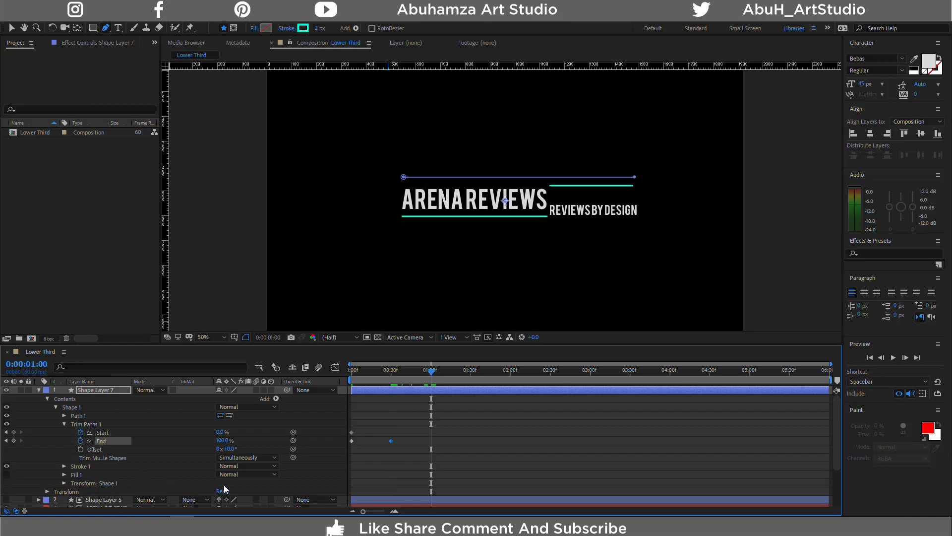
{"action": "left_click", "coordinate": [220, 432]}
{"action": "type", "text": "100"}
{"action": "key", "text": "Return"}
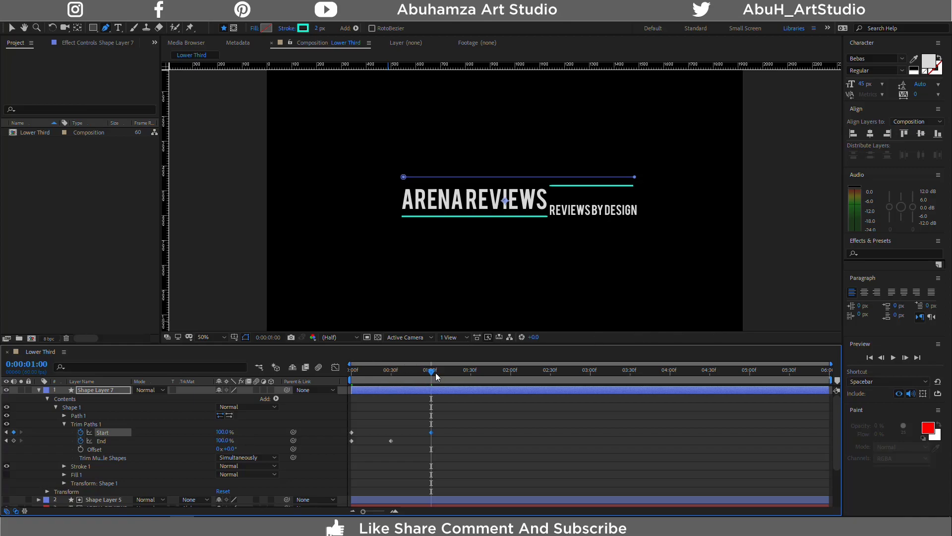
Preview the line, then apply Easy Ease to all four Trim Paths keyframes
{"action": "left_click_drag", "start_coordinate": [430, 370], "coordinate": [326, 373]}
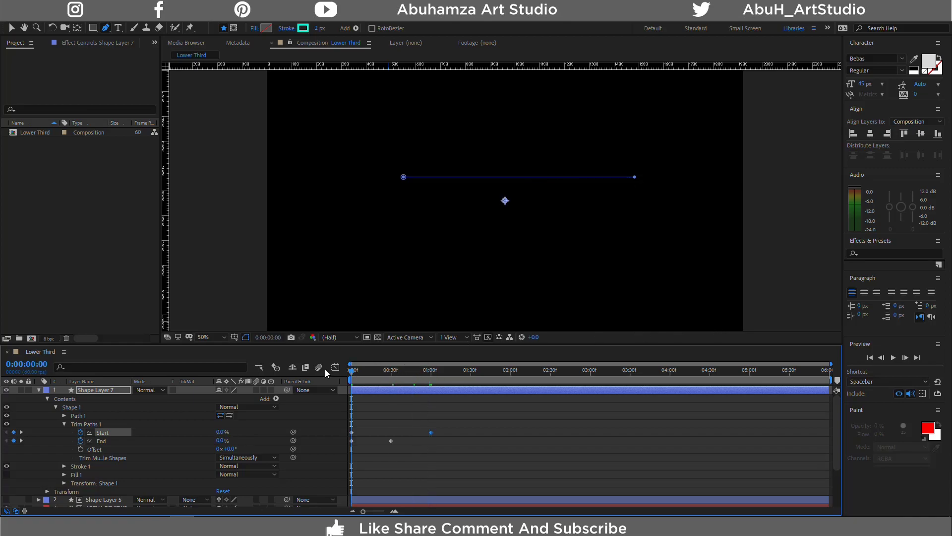
{"action": "key", "text": "space"}
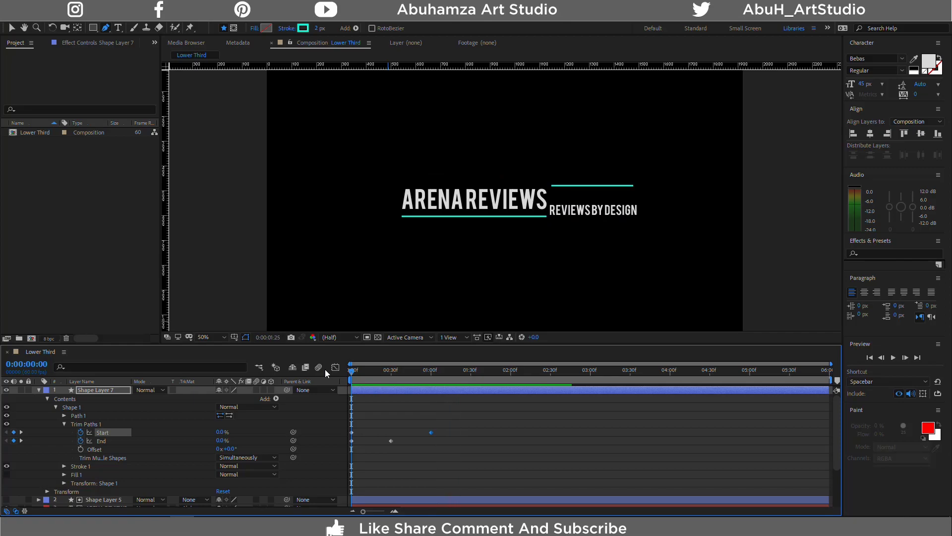
{"action": "key", "text": "space"}
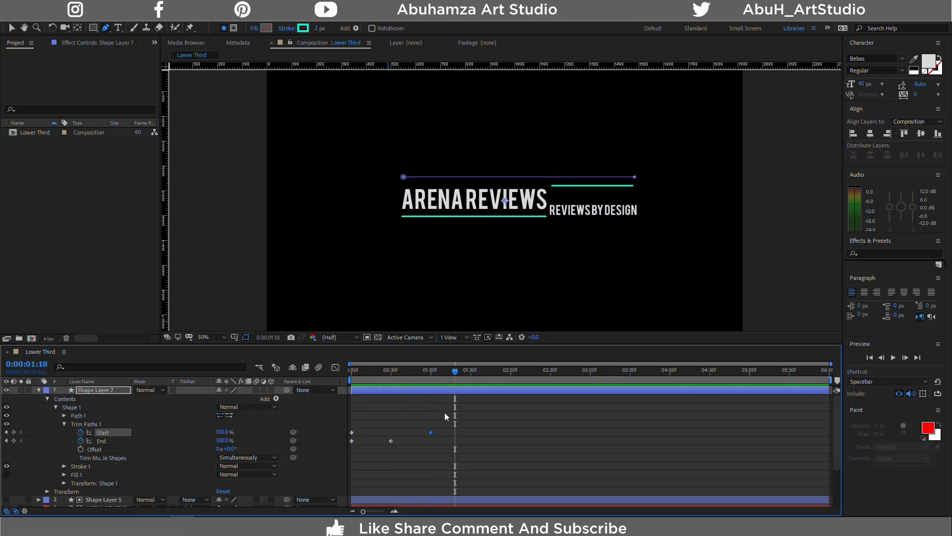
{"action": "left_click_drag", "start_coordinate": [445, 412], "coordinate": [338, 477]}
{"action": "key", "text": "F9"}
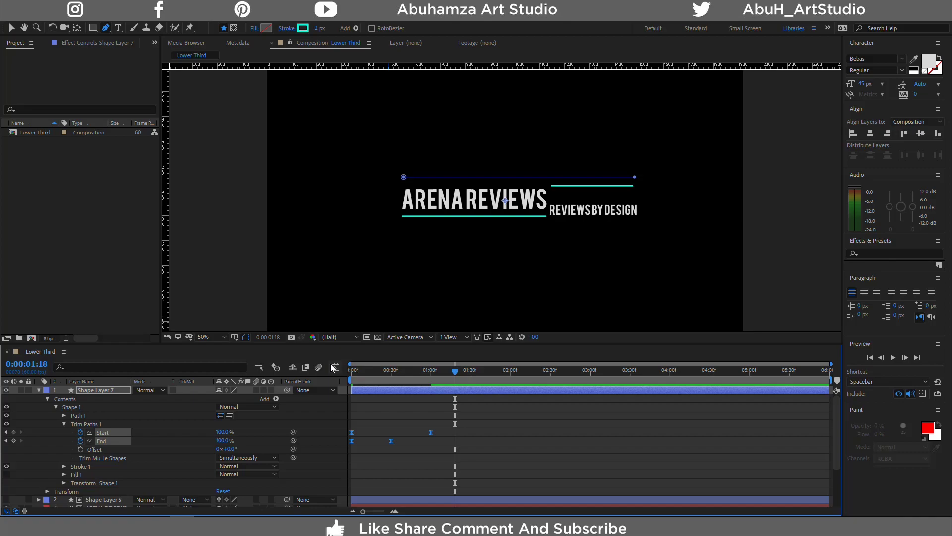
Steepen the Trim Paths speed curves so the line snaps in, then preview from the start
{"action": "left_click", "coordinate": [334, 367]}
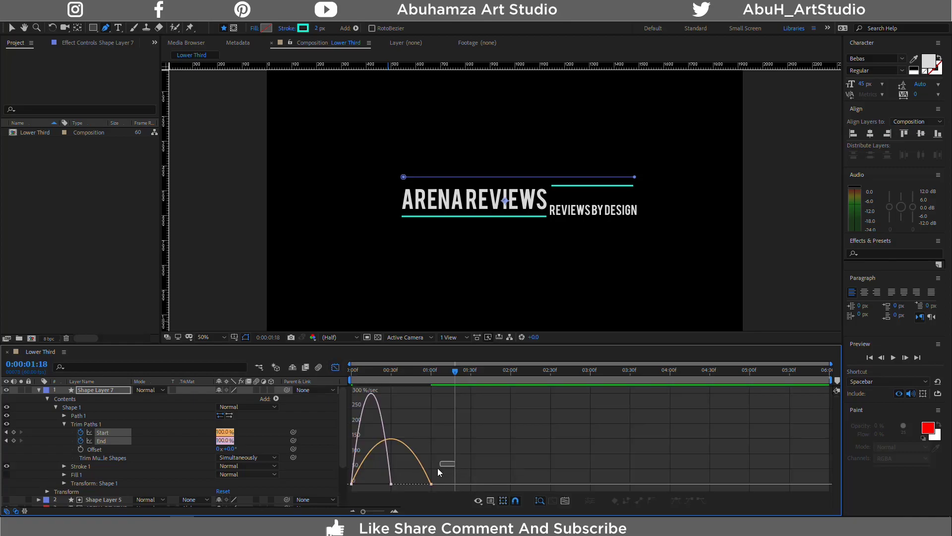
{"action": "mouse_move", "coordinate": [438, 468]}
{"action": "left_mouse_down"}
{"action": "mouse_move", "coordinate": [392, 493]}
{"action": "mouse_move", "coordinate": [308, 481]}
{"action": "left_mouse_up"}
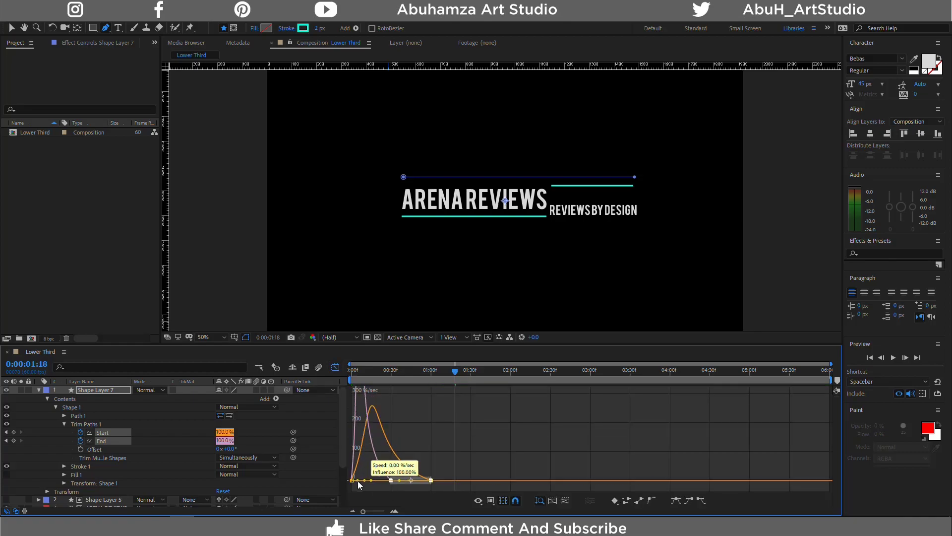
{"action": "left_click", "coordinate": [336, 368]}
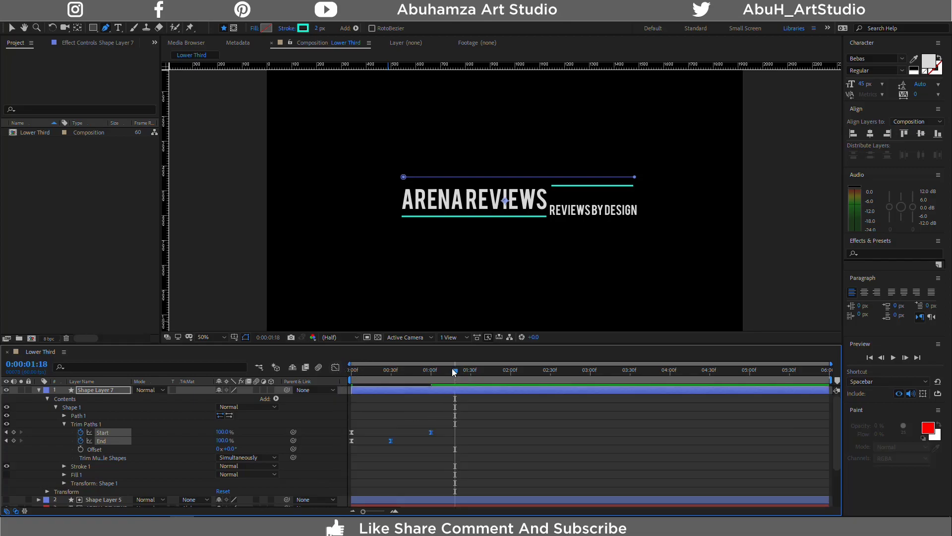
{"action": "left_click_drag", "start_coordinate": [455, 370], "coordinate": [342, 375]}
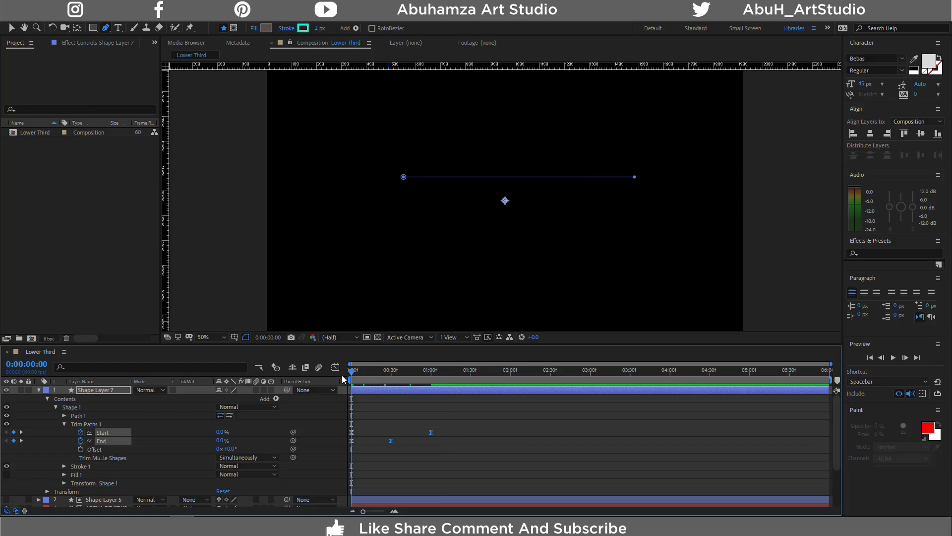
{"action": "key", "text": "space"}
{"action": "key", "text": "space"}
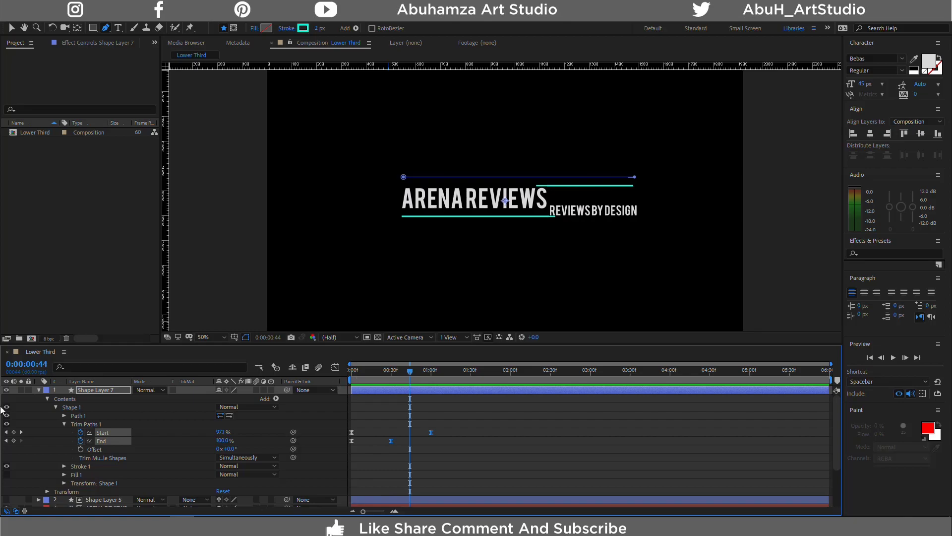
Duplicate Shape Layer 7 to create Shape Layer 8
{"action": "left_click", "coordinate": [38, 390]}
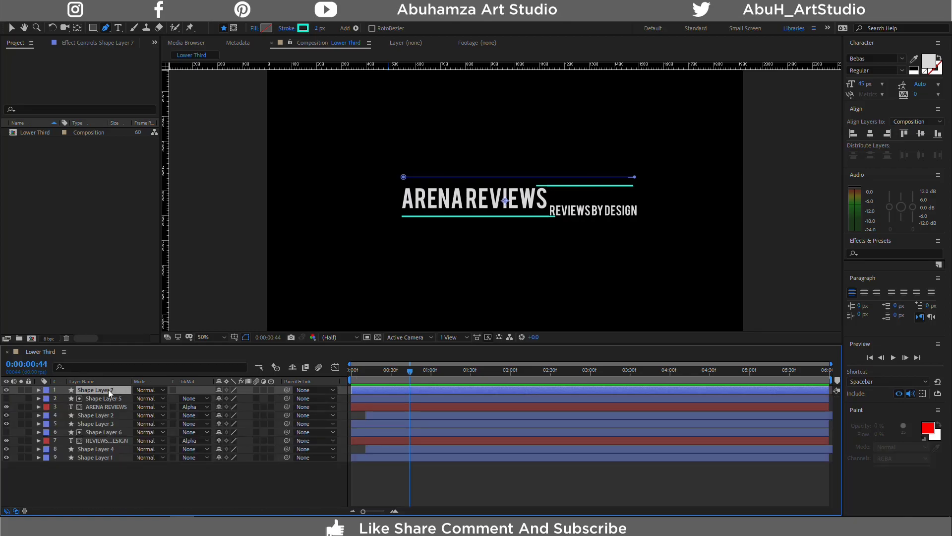
{"action": "key", "text": "ctrl+d"}
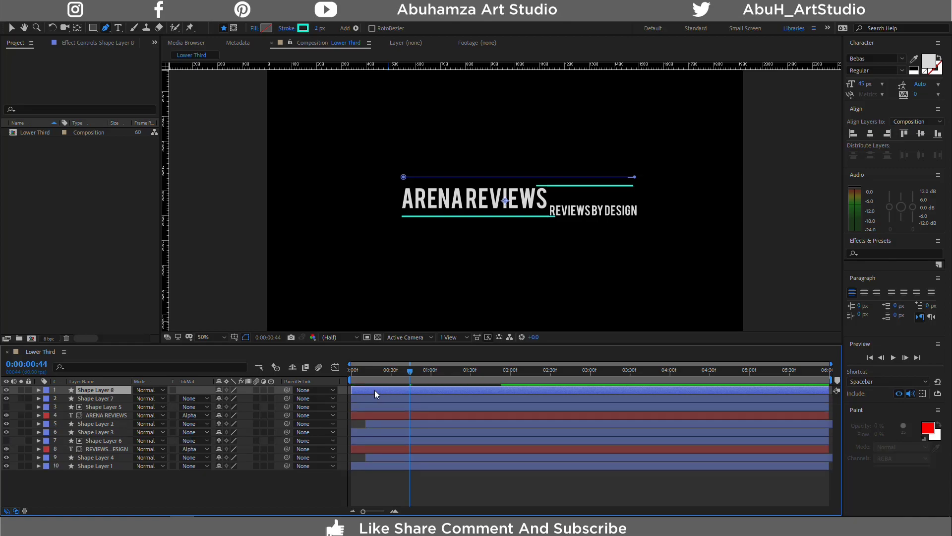
{"action": "mouse_move", "coordinate": [410, 371]}
{"action": "left_mouse_down"}
{"action": "mouse_move", "coordinate": [365, 376]}
{"action": "mouse_move", "coordinate": [402, 388]}
{"action": "left_mouse_up"}
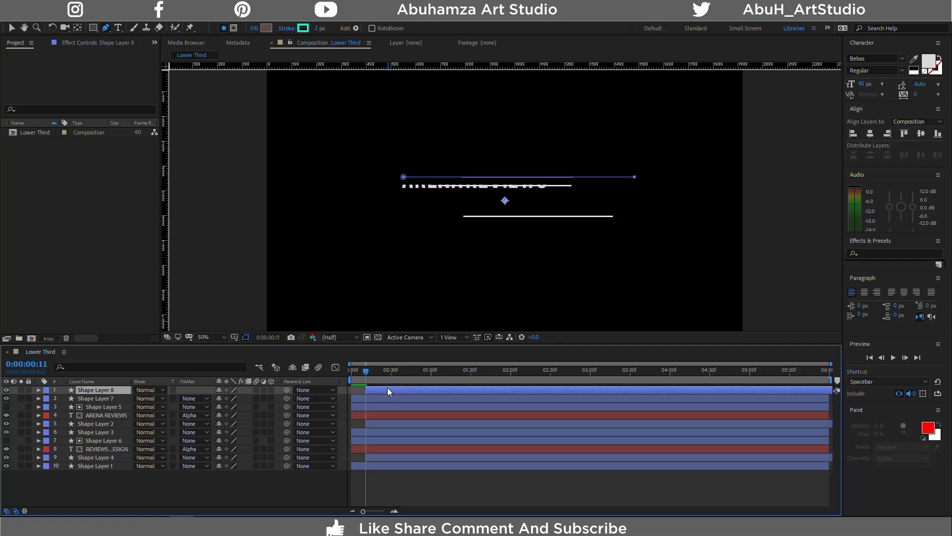
Give Shape Layer 7 a white 3 px stroke and preview both lines
{"action": "left_click", "coordinate": [388, 399]}
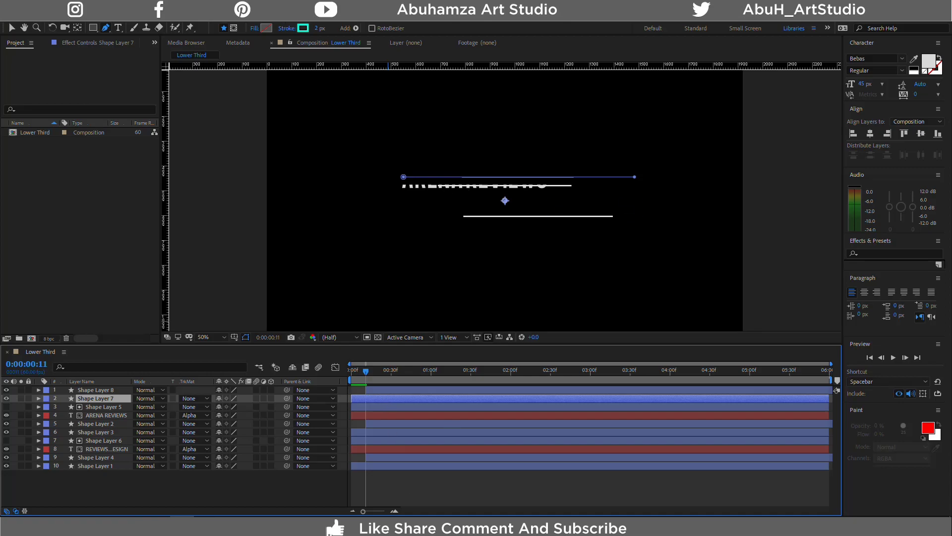
{"action": "left_click", "coordinate": [303, 29]}
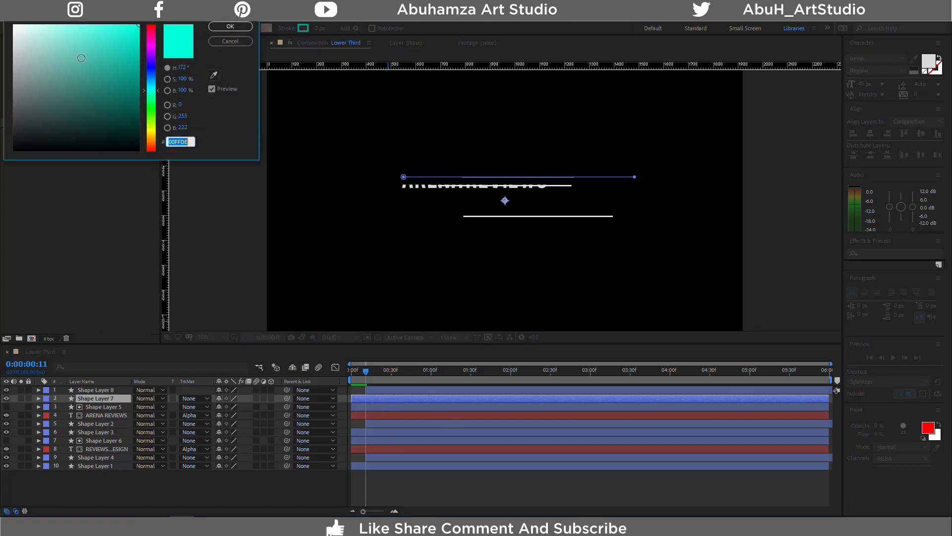
{"action": "left_click", "coordinate": [246, 25]}
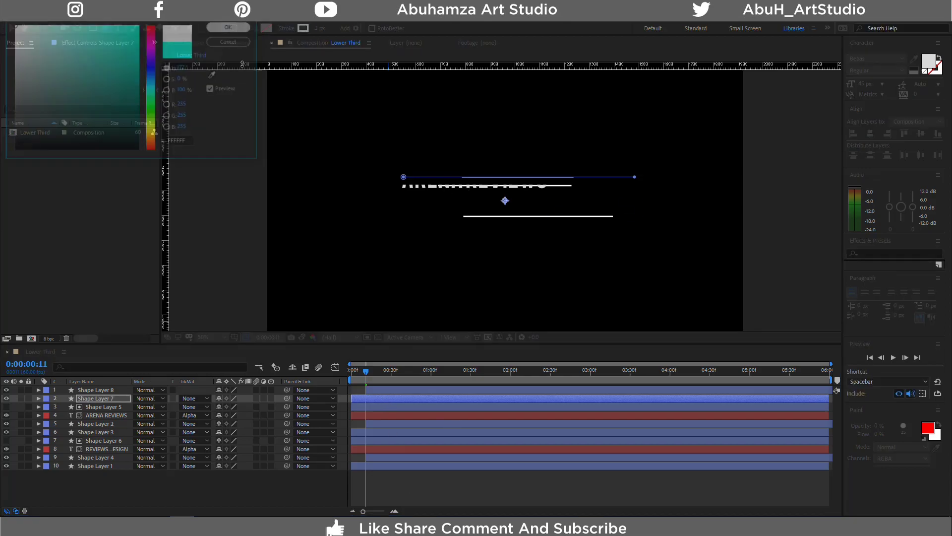
{"action": "left_click", "coordinate": [320, 28]}
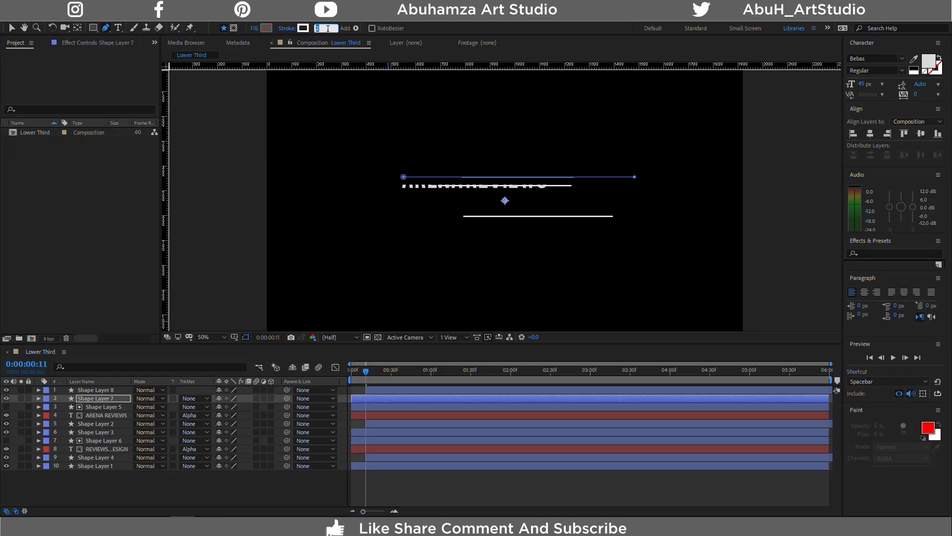
{"action": "type", "text": "3"}
{"action": "left_click_drag", "start_coordinate": [368, 374], "coordinate": [319, 374]}
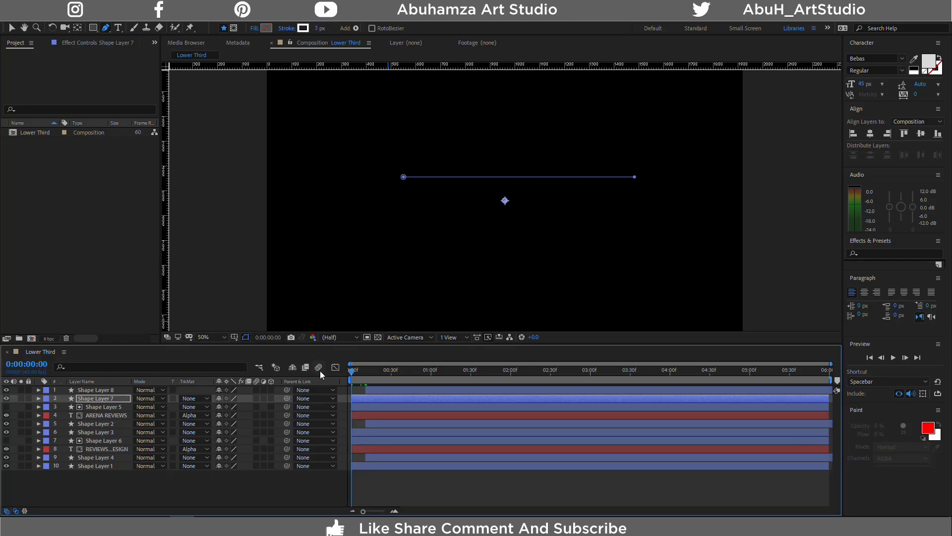
{"action": "key", "text": "space"}
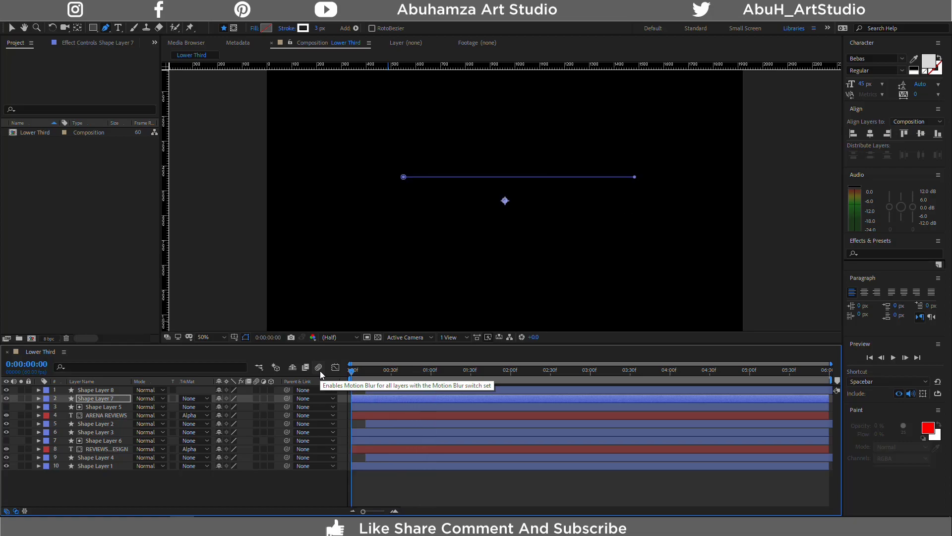
{"action": "key", "text": "space"}
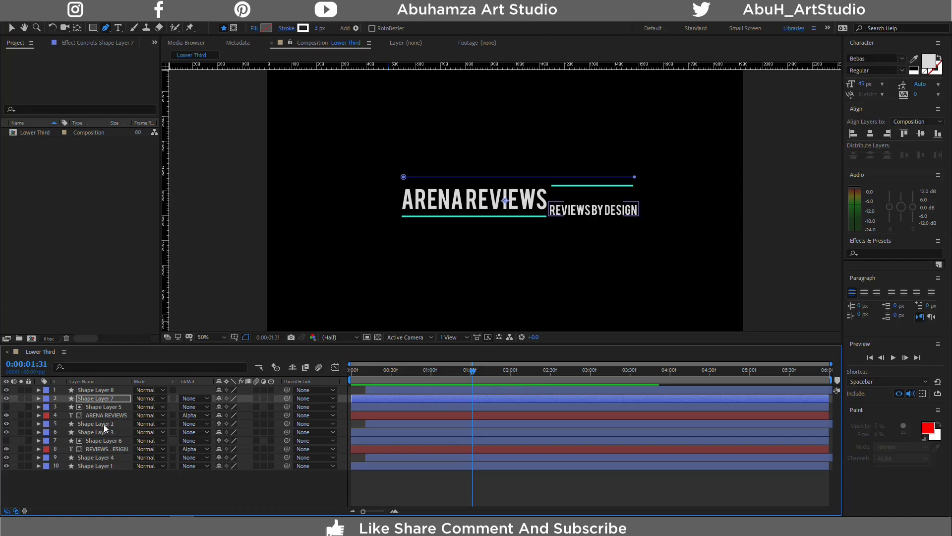
{"action": "left_click", "coordinate": [103, 388]}
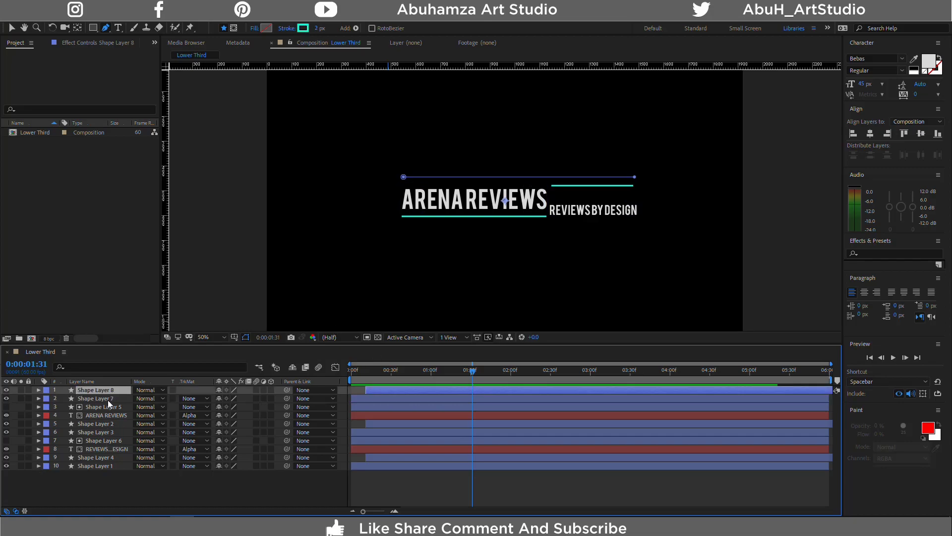
Nest Shape Layers 7 and 8 into Pre-comp 1
{"action": "left_click", "coordinate": [108, 400], "text": "shift"}
{"action": "right_click", "coordinate": [108, 399]}
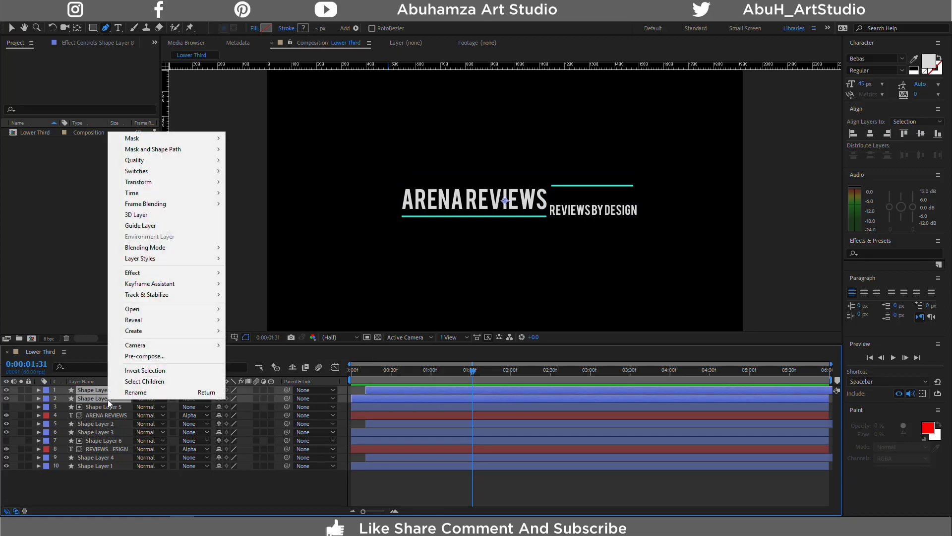
{"action": "left_click", "coordinate": [149, 356]}
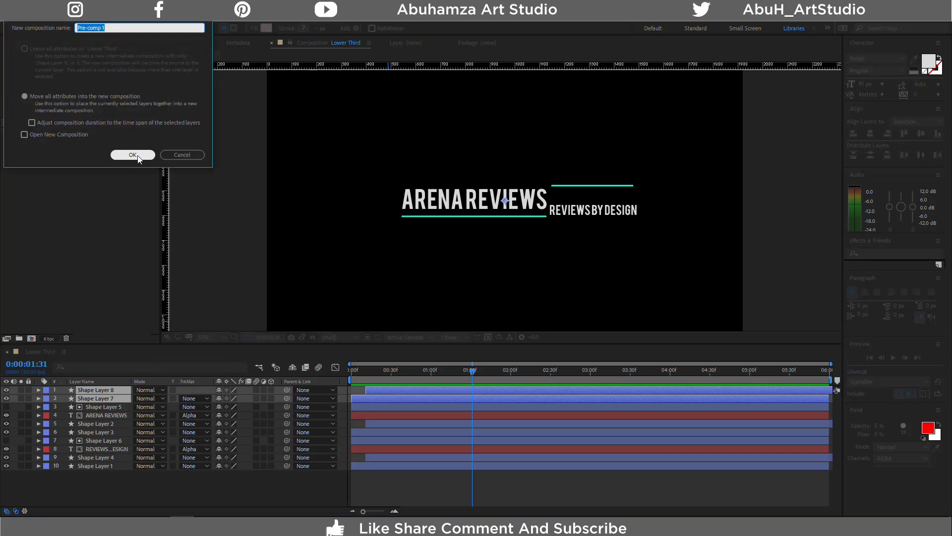
{"action": "left_click", "coordinate": [138, 156]}
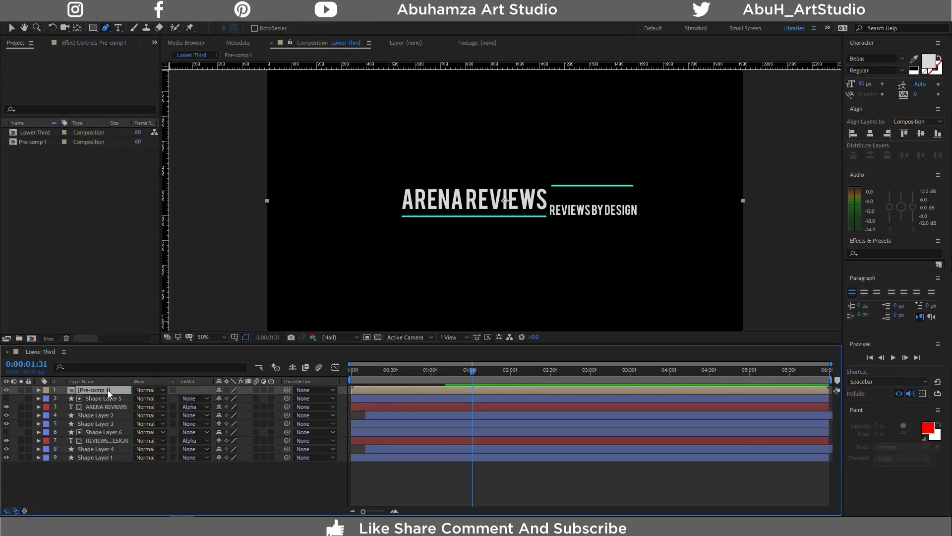
Duplicate Pre-comp 1, rotate the copy 180° and shift it right
{"action": "key", "text": "ctrl+d"}
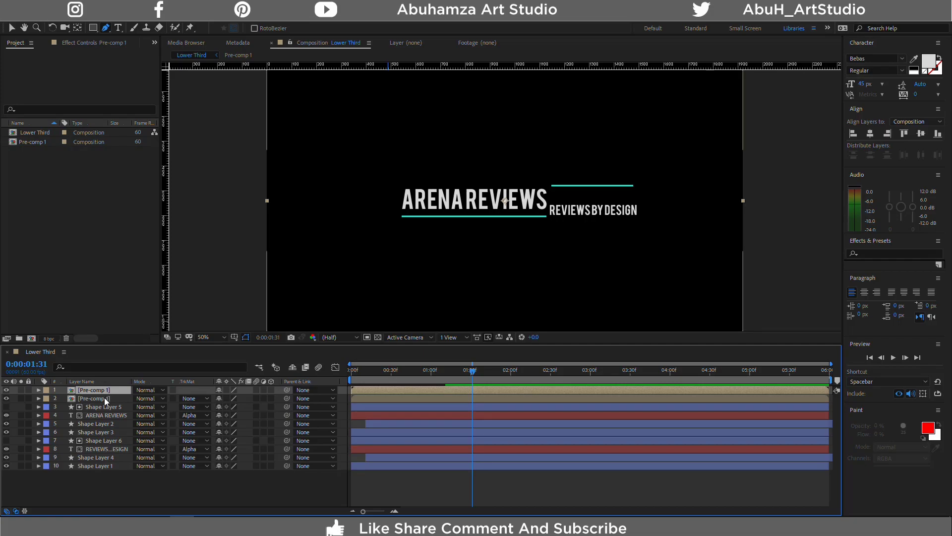
{"action": "left_click", "coordinate": [104, 398]}
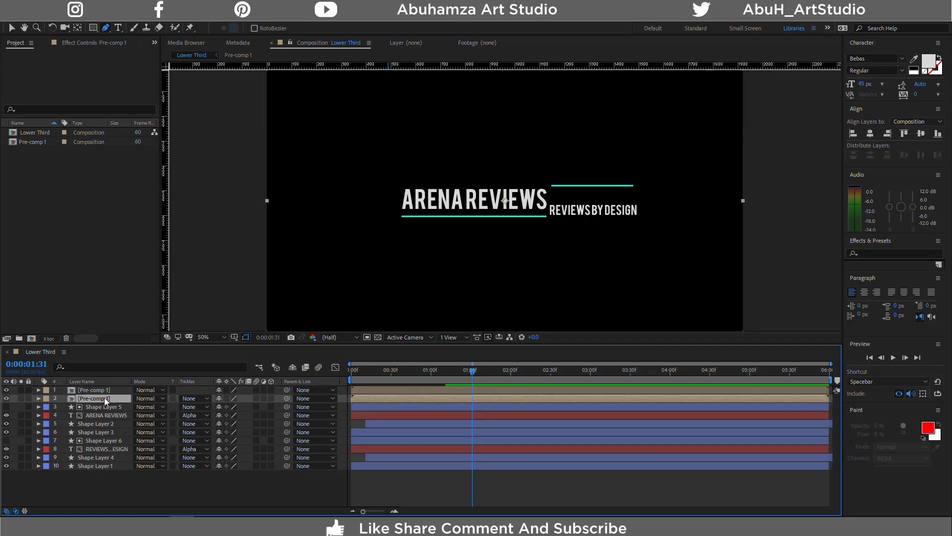
{"action": "key", "text": "r"}
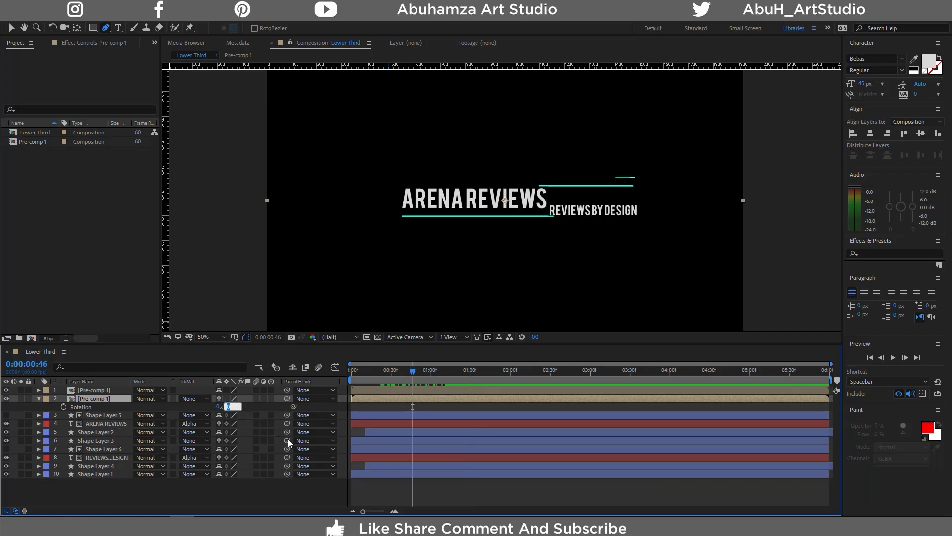
{"action": "left_click", "coordinate": [230, 407]}
{"action": "type", "text": "18"}
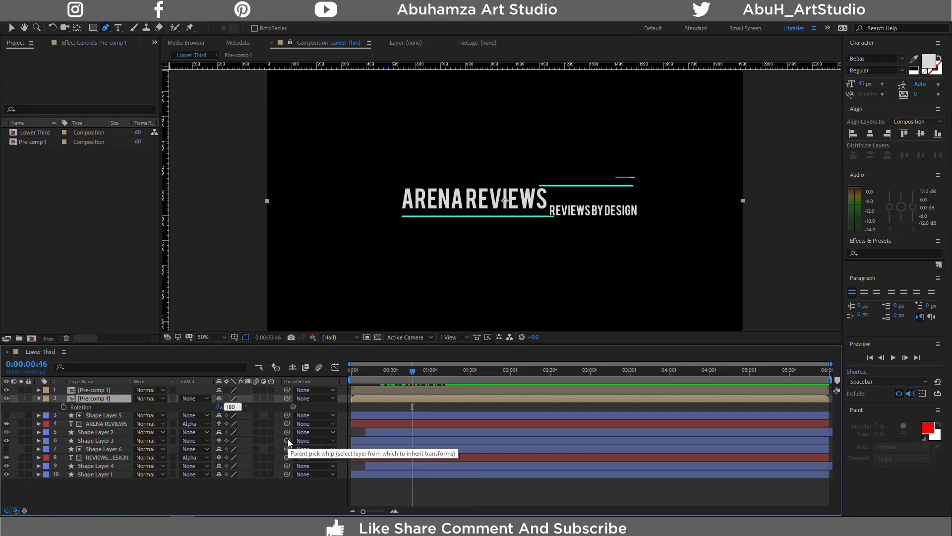
{"action": "type", "text": "0"}
{"action": "key", "text": "Return"}
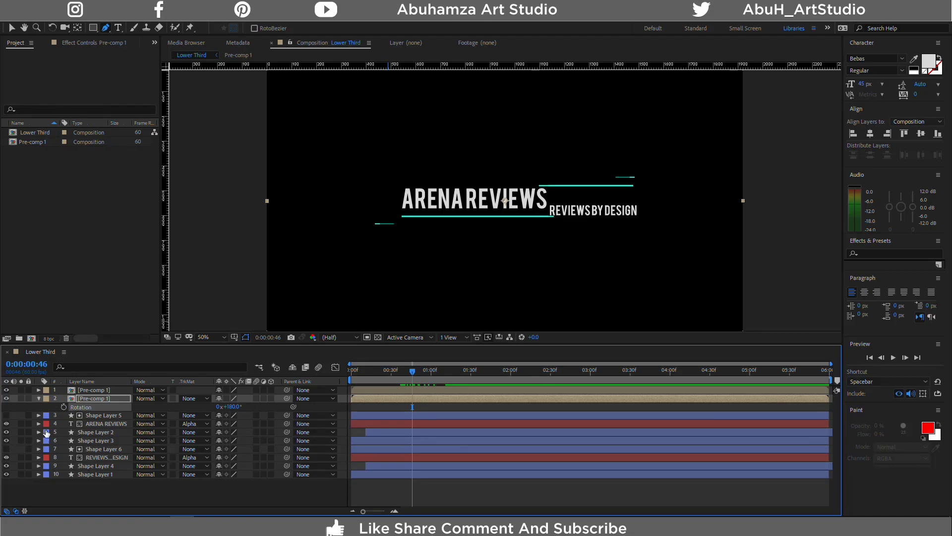
{"action": "key", "text": "p"}
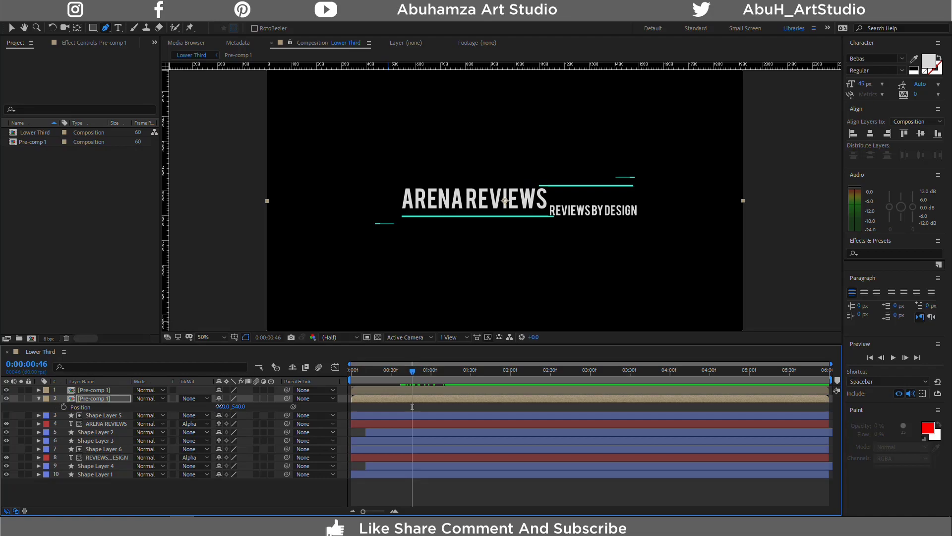
{"action": "left_click_drag", "start_coordinate": [220, 406], "coordinate": [269, 404]}
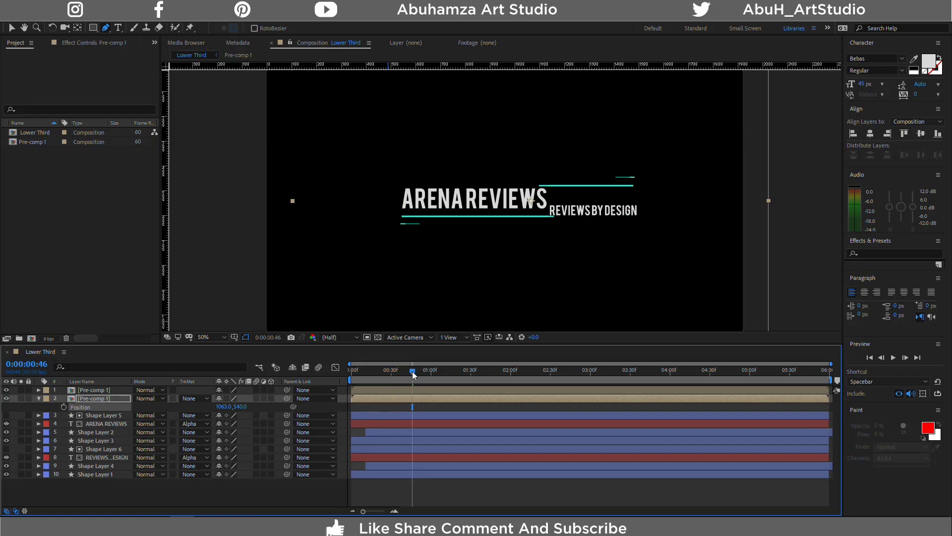
Preview the lower-third animation from the start
{"action": "left_click_drag", "start_coordinate": [412, 371], "coordinate": [306, 376]}
{"action": "key", "text": "space"}
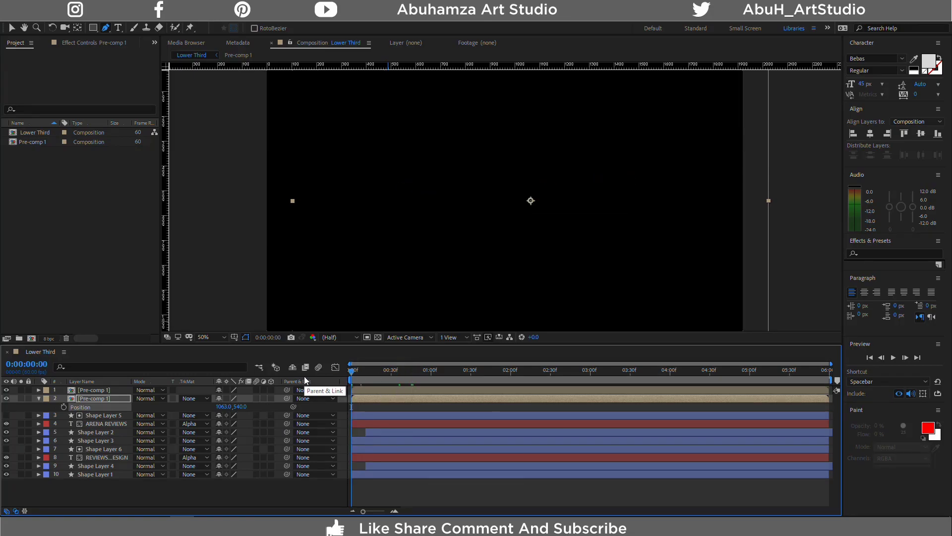
{"action": "key", "text": "space"}
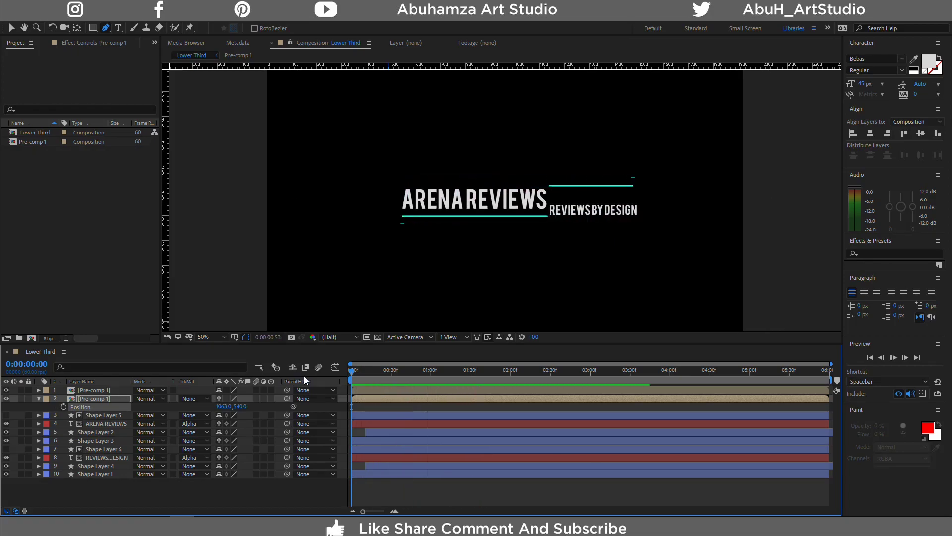
{"action": "key", "text": "space"}
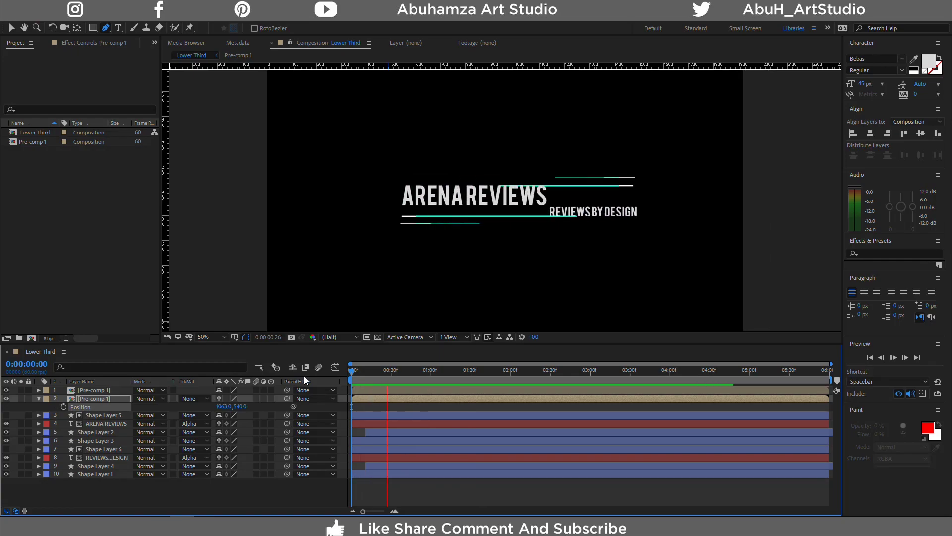
{"action": "key", "text": "space"}
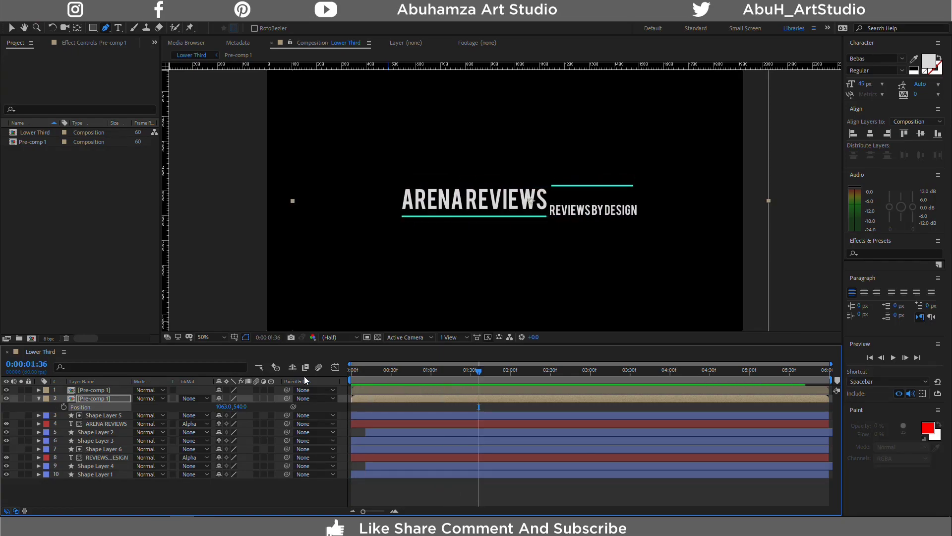
{"action": "left_click_drag", "start_coordinate": [119, 496], "coordinate": [82, 413]}
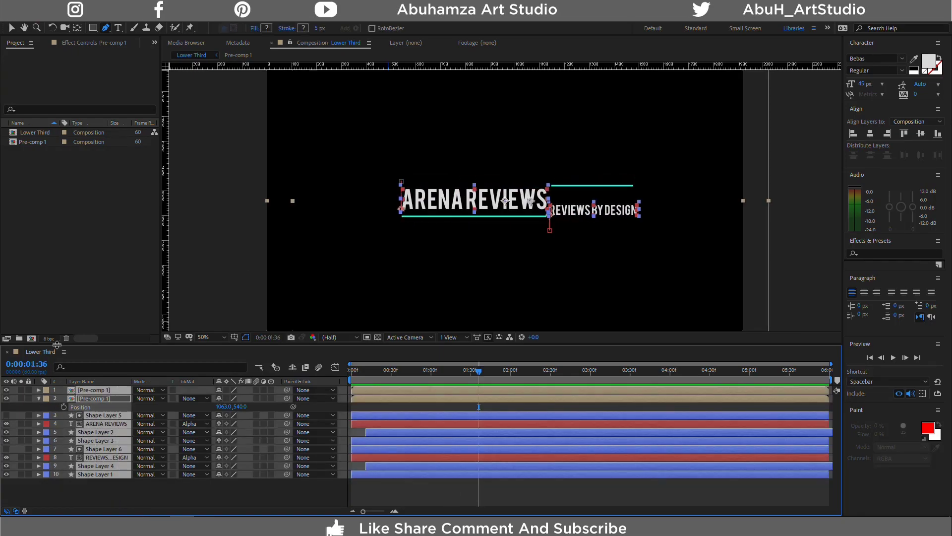
Pre-compose the selected title, subtitle and line layers into 'Lower Third'
{"action": "right_click", "coordinate": [101, 442]}
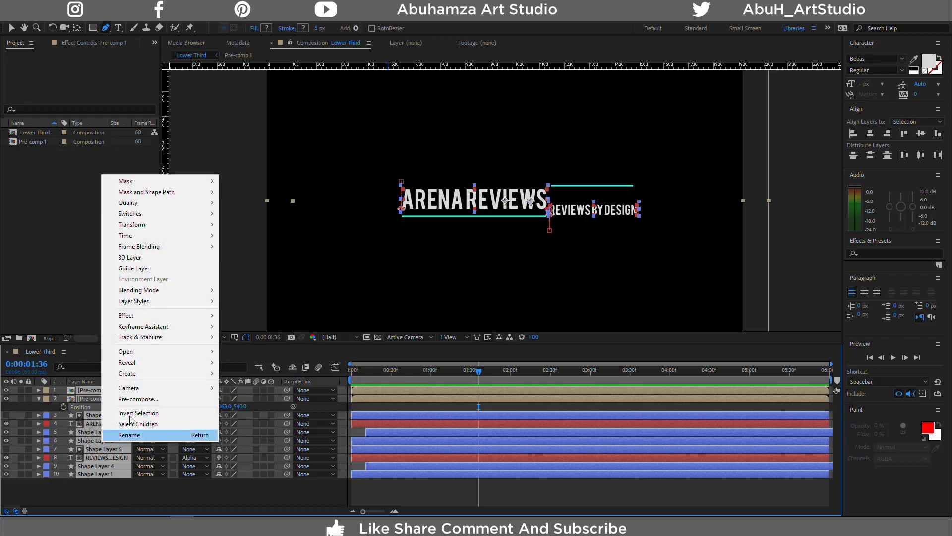
{"action": "left_click", "coordinate": [146, 400]}
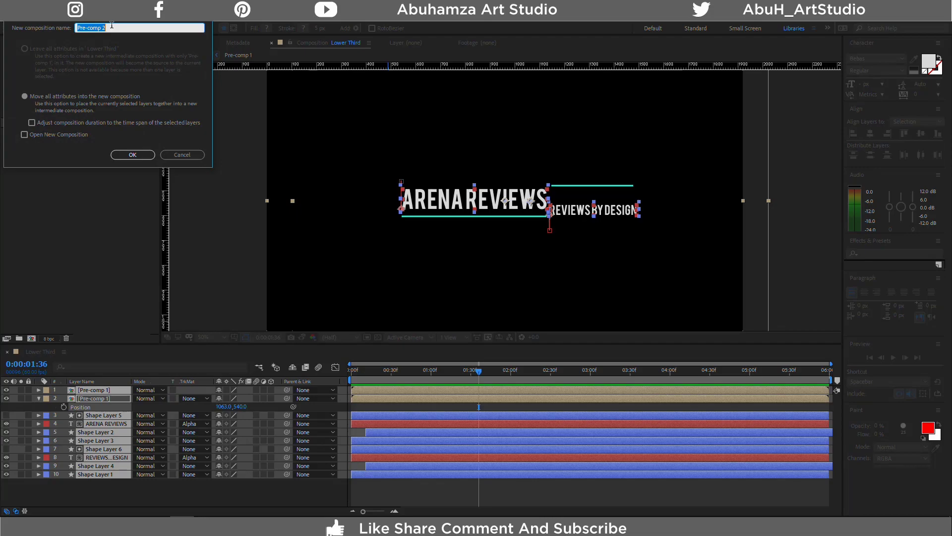
{"action": "type", "text": "Lower Third"}
{"action": "left_click", "coordinate": [138, 152]}
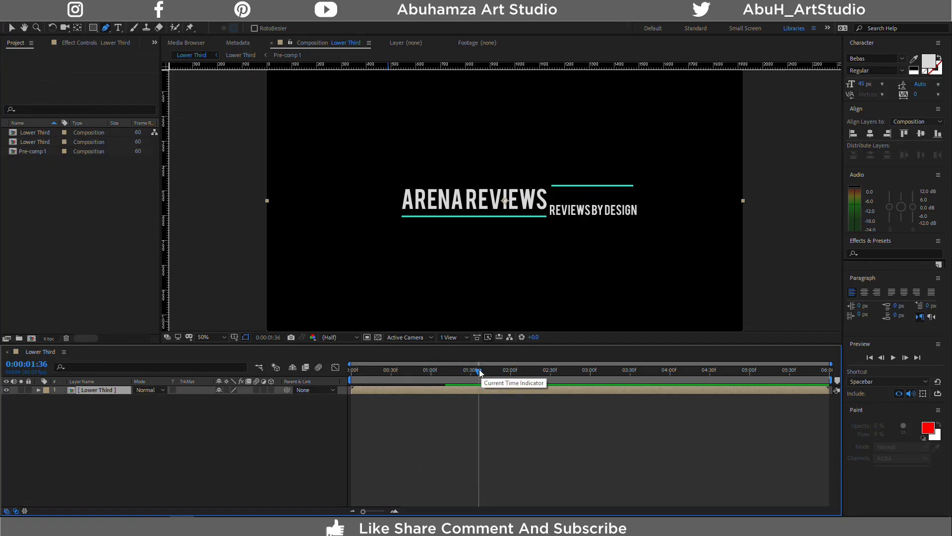
{"action": "left_click_drag", "start_coordinate": [479, 373], "coordinate": [346, 381]}
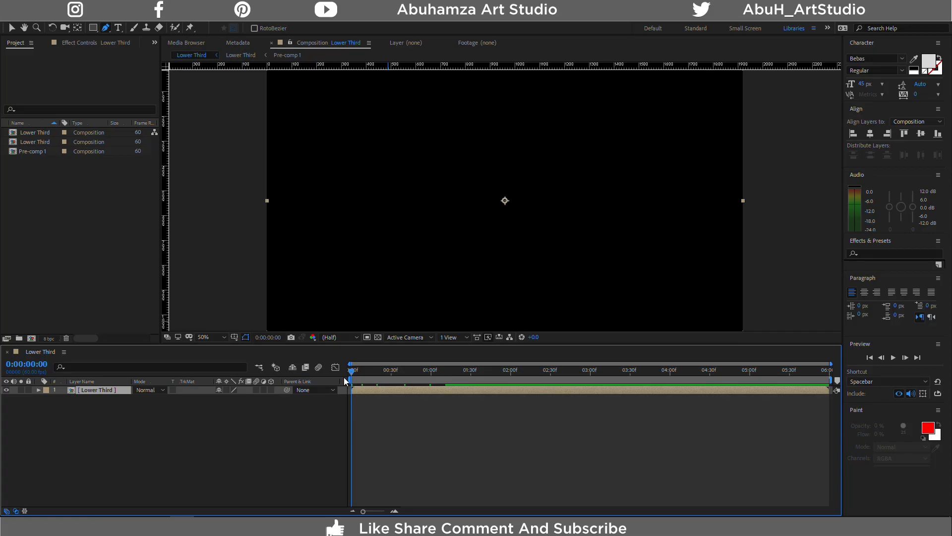
Turn on Time Remapping for the Lower Third layer and move to about 2:31
{"action": "right_click", "coordinate": [95, 388]}
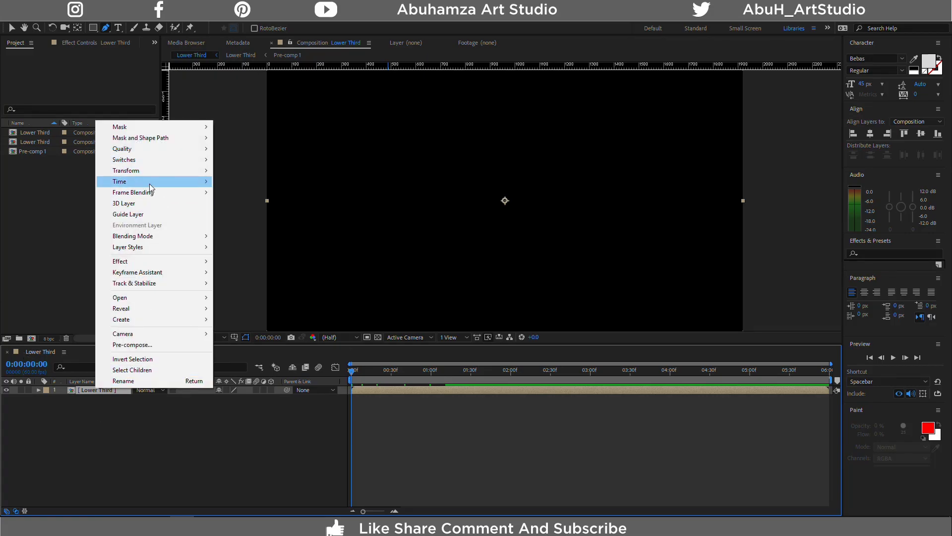
{"action": "mouse_move", "coordinate": [150, 183]}
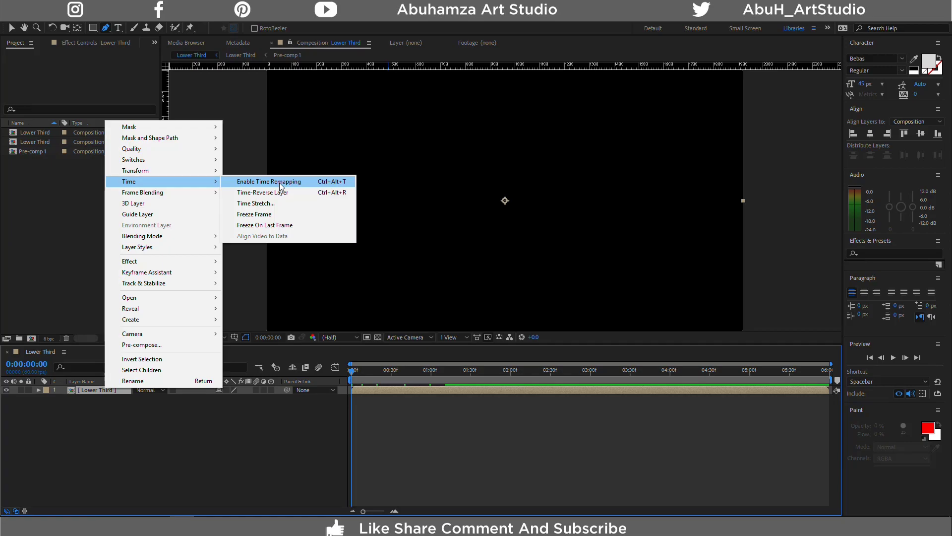
{"action": "left_click", "coordinate": [282, 186]}
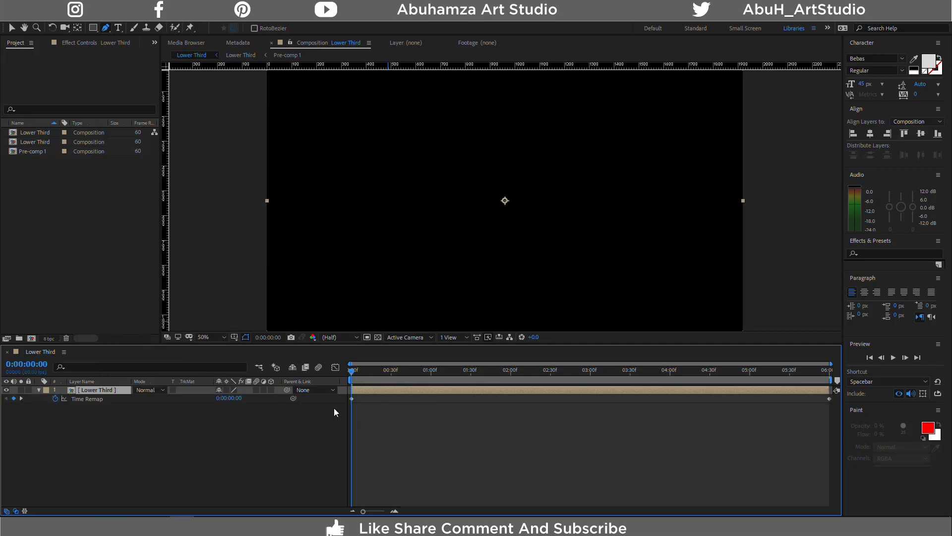
{"action": "left_click_drag", "start_coordinate": [350, 373], "coordinate": [550, 378]}
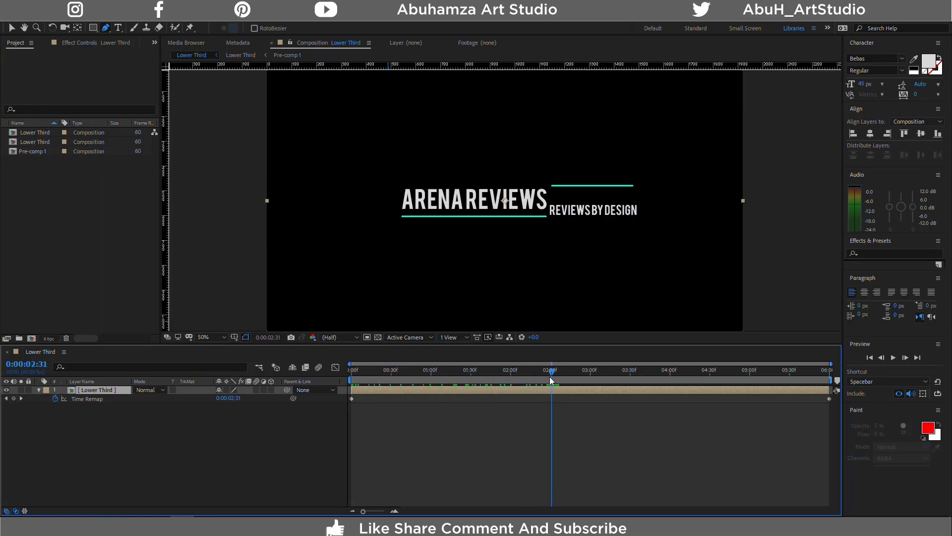
Add a Time Remap hold key at 2:31 and paste the starting key at 5:30
{"action": "left_click", "coordinate": [13, 399]}
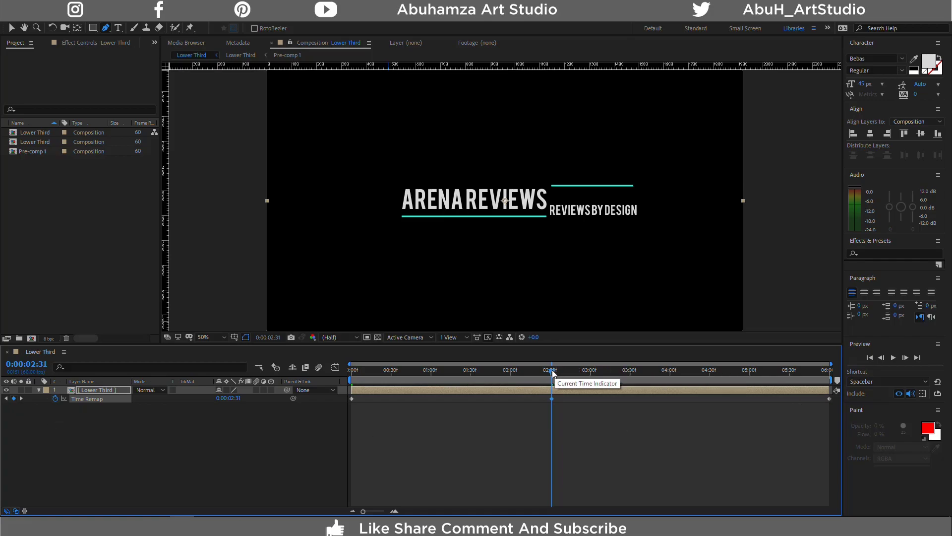
{"action": "left_click_drag", "start_coordinate": [555, 371], "coordinate": [791, 373]}
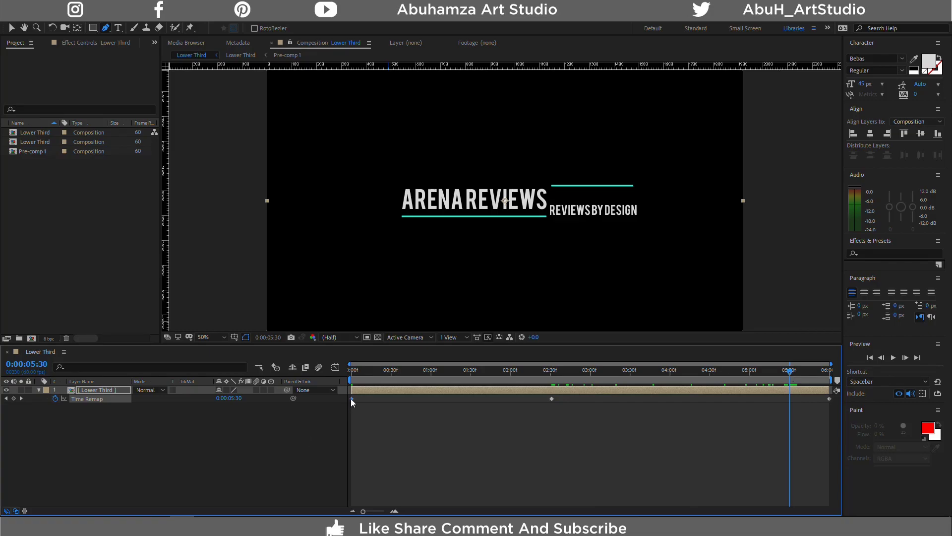
{"action": "mouse_move", "coordinate": [351, 399]}
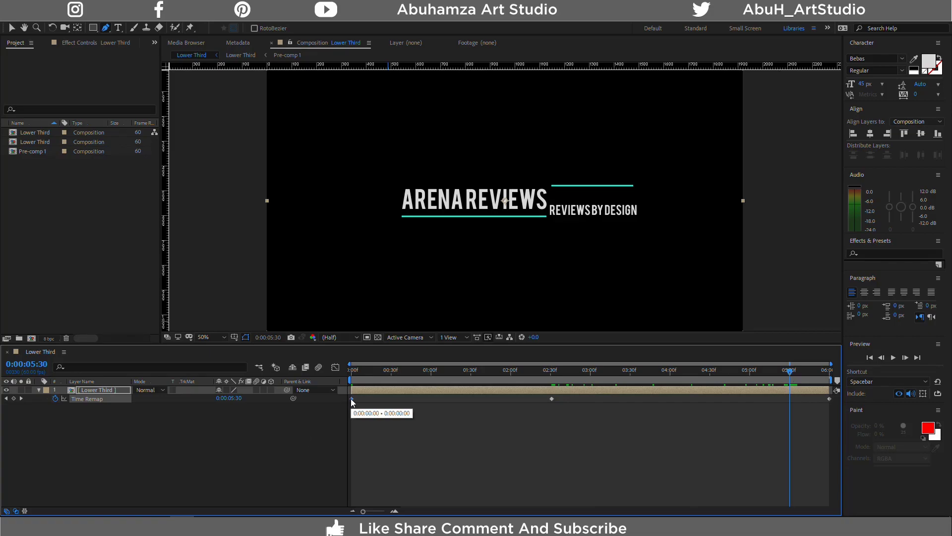
{"action": "left_click", "coordinate": [351, 399]}
{"action": "key", "text": "ctrl+c"}
{"action": "key", "text": "ctrl+v"}
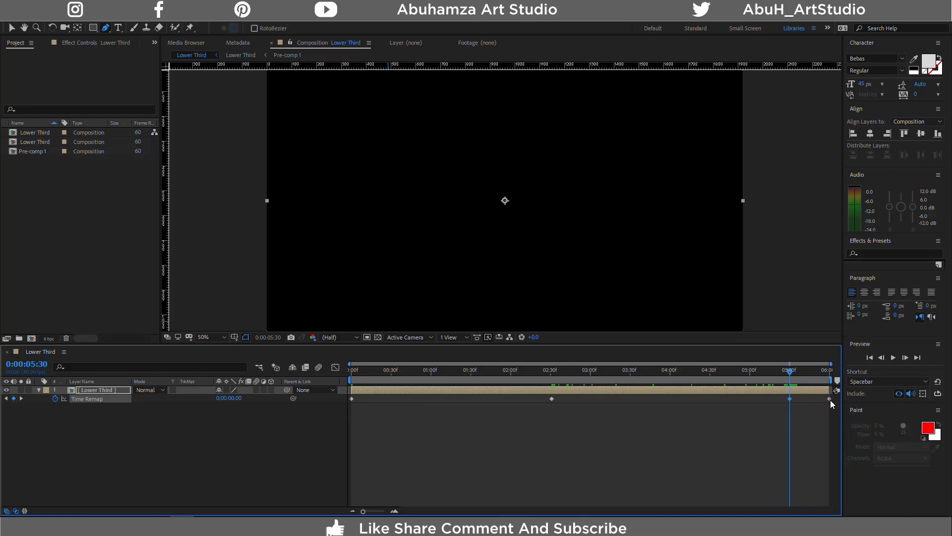
Delete the final 6:00 Time Remap key and preview the in-and-out animation
{"action": "mouse_move", "coordinate": [831, 400]}
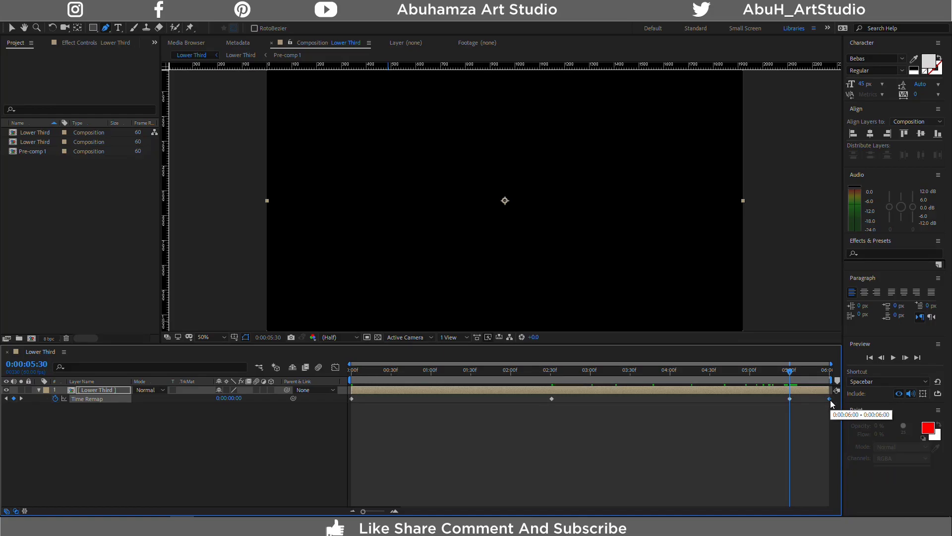
{"action": "key", "text": "Delete"}
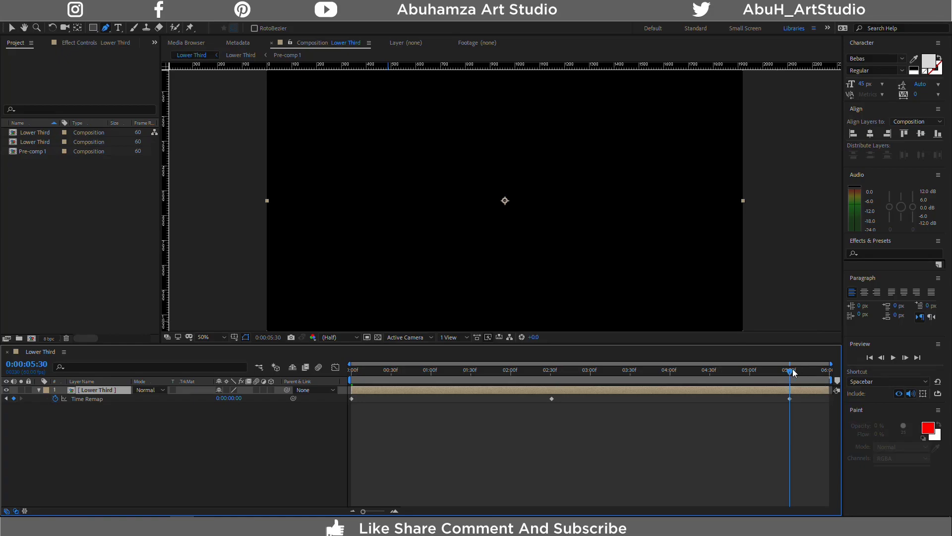
{"action": "key", "text": "space"}
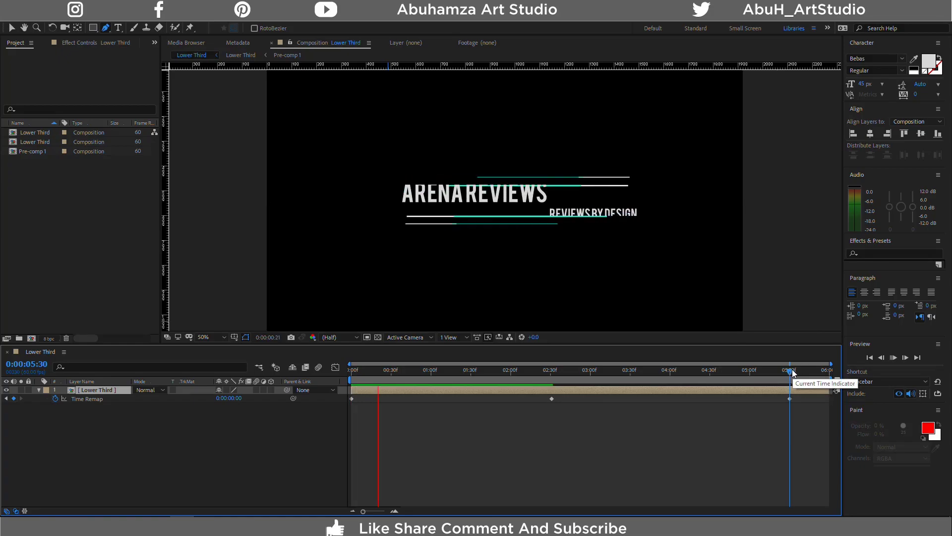